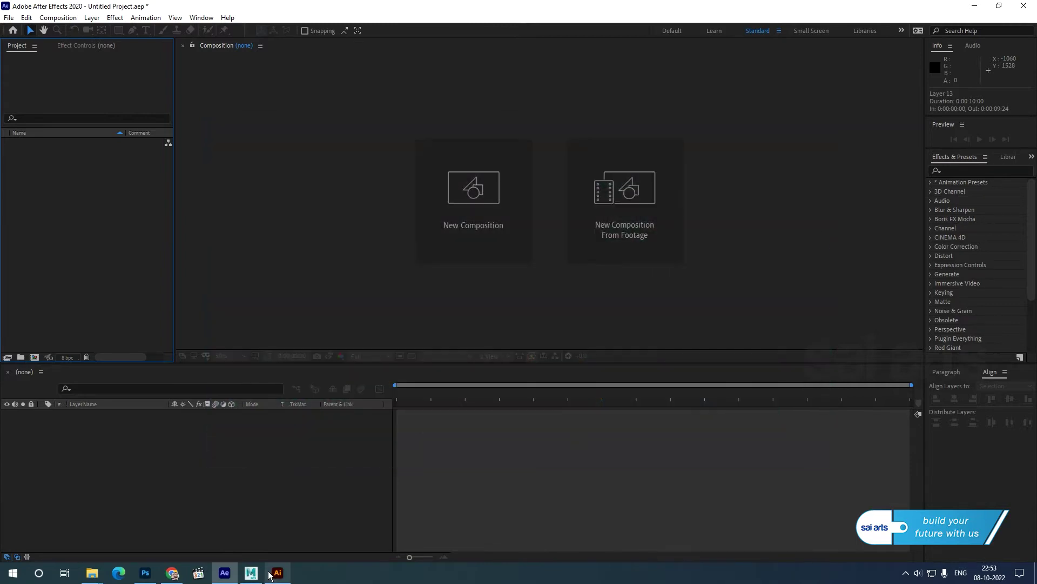
In Illustrator, select the car body group and toggle the wheel and face layers to identify them.
left_click(277, 572)
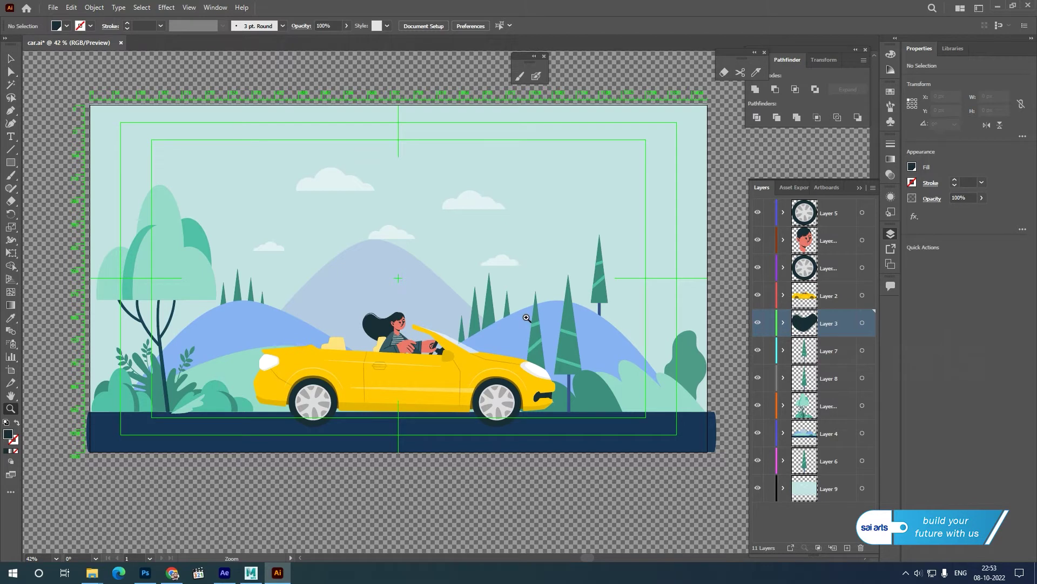
left_click(11, 59)
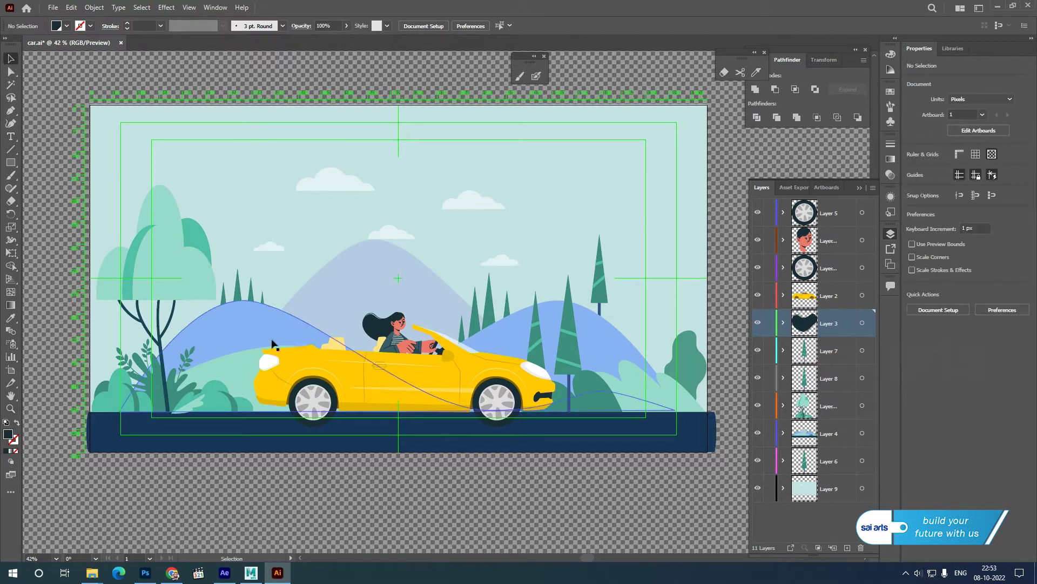
left_click(478, 368)
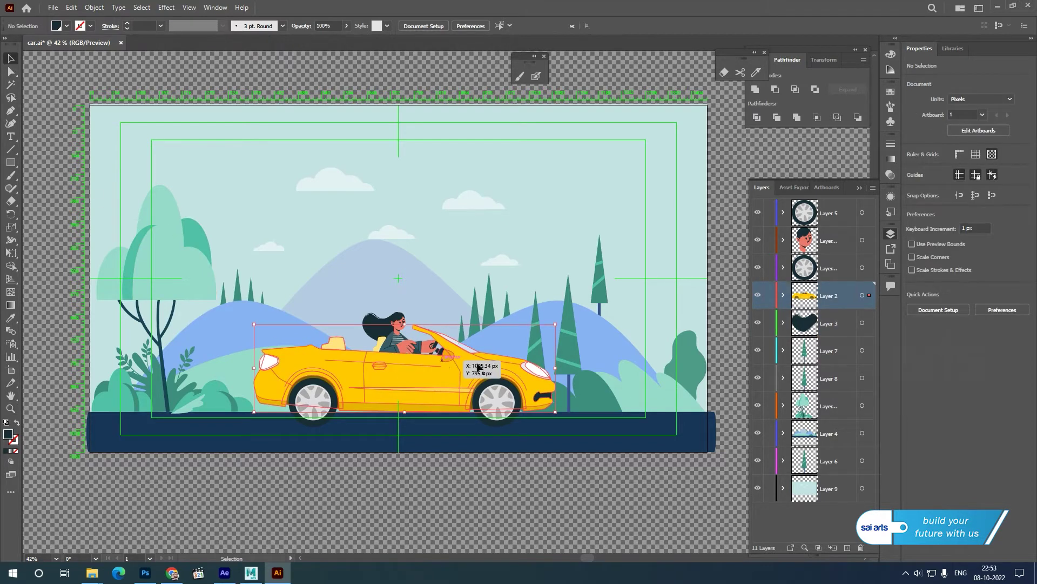
left_click(758, 213)
left_click(758, 212)
left_click(757, 240)
left_click(758, 239)
left_click(758, 268)
left_click(758, 266)
Toggle Layer 2, the hair layer, Layer 7 and Layer 8 to identify the body and trees.
left_click(759, 295)
left_click(759, 295)
left_click(757, 323)
left_click(758, 323)
left_click(757, 349)
left_click(757, 349)
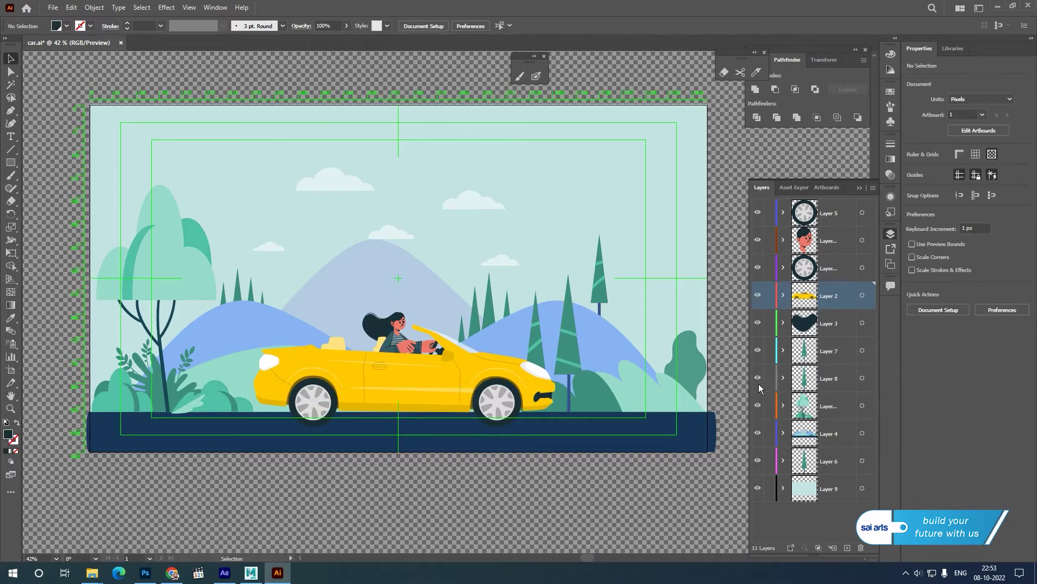
left_click(758, 378)
left_click(758, 377)
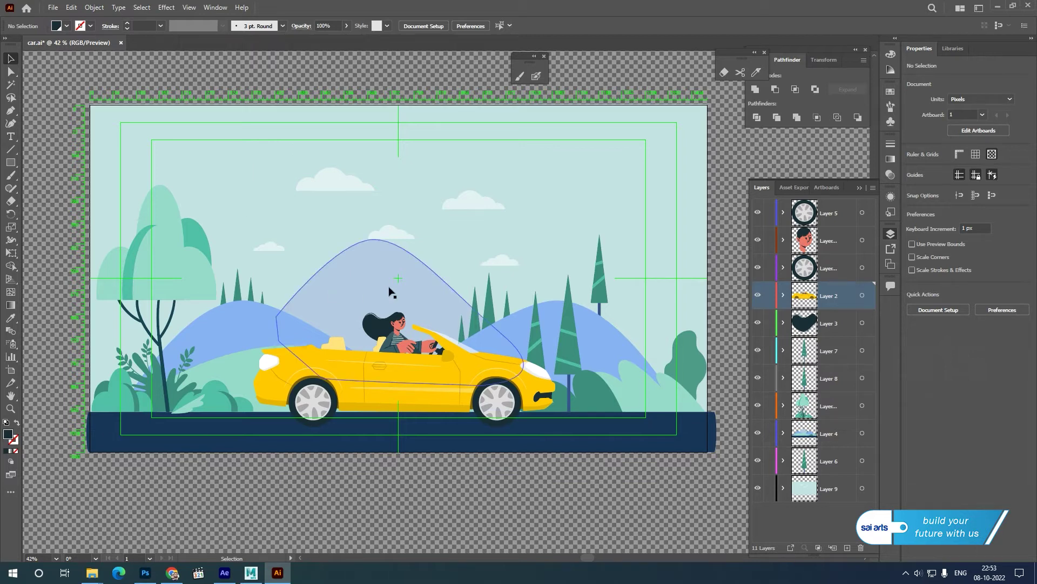
Back in After Effects, import car.ai through the Project panel's Import > File.
left_click(225, 572)
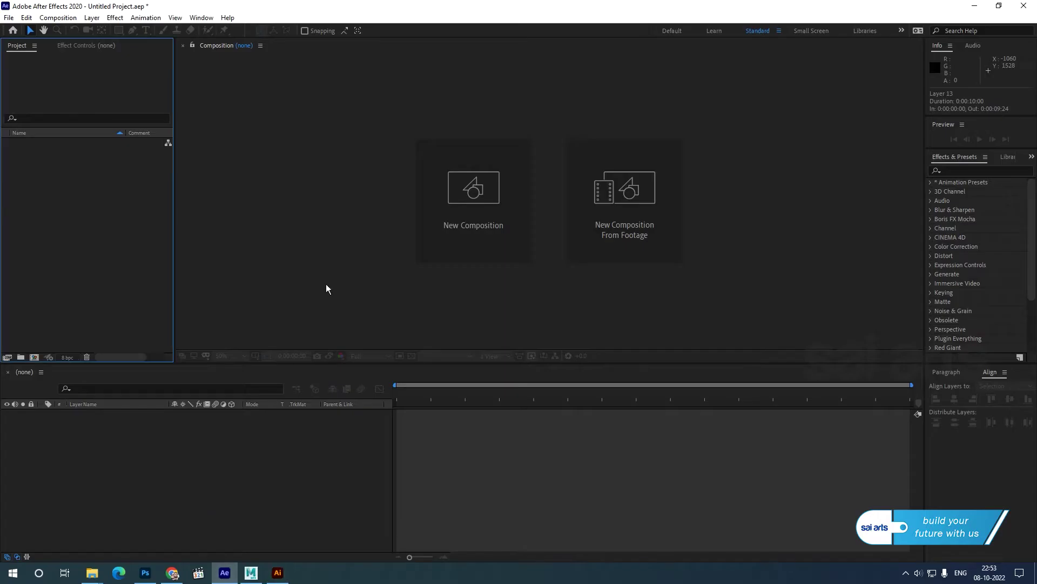
right_click(41, 157)
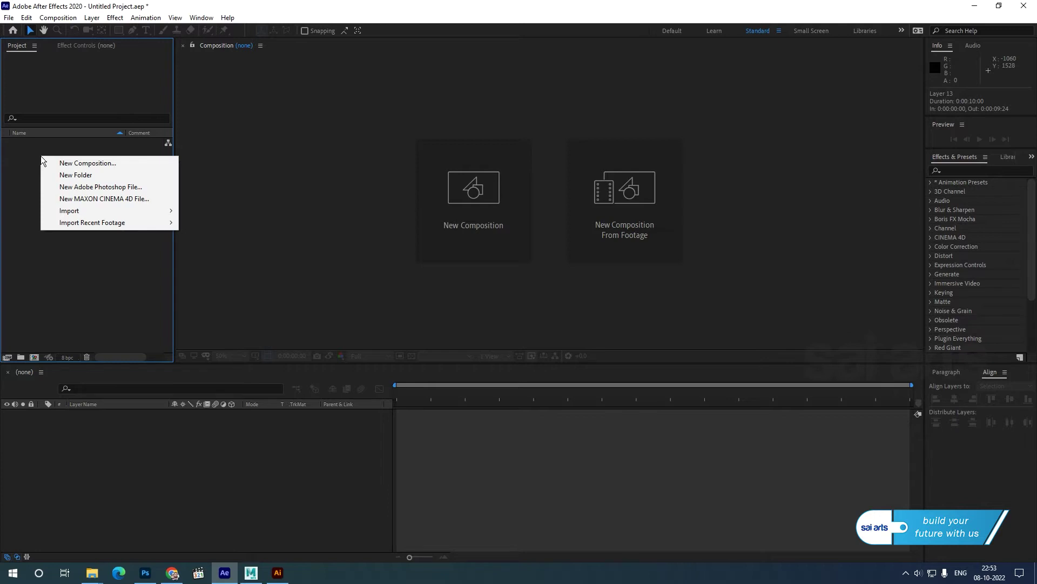
mouse_move(156, 211)
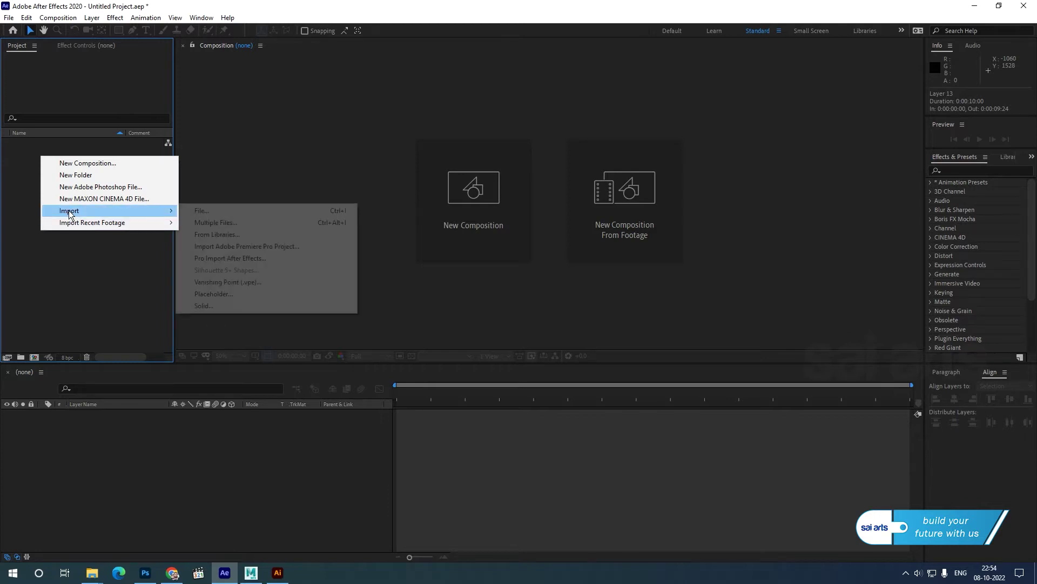
left_click(241, 212)
left_click(187, 110)
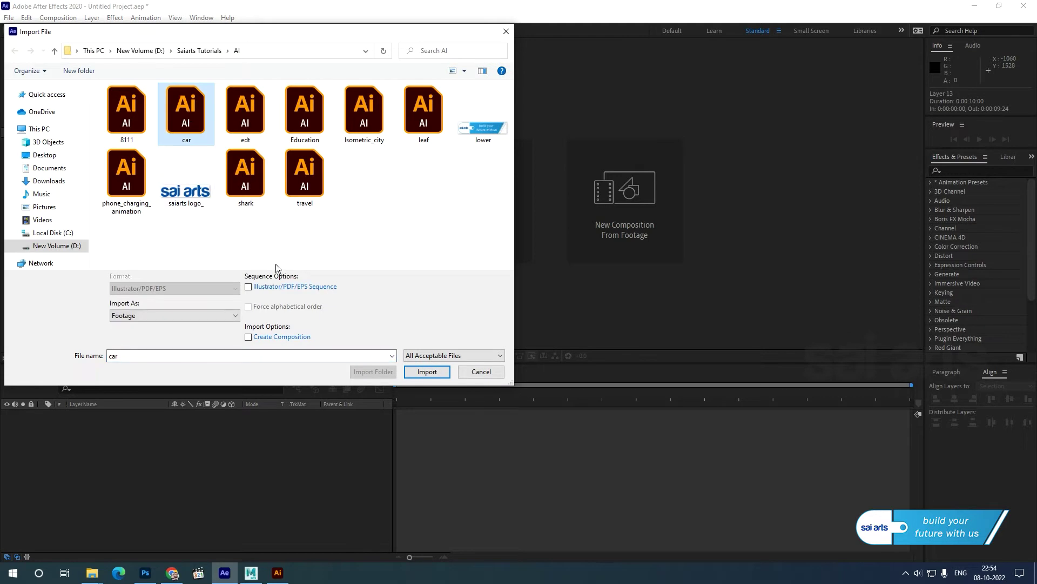
left_click(424, 372)
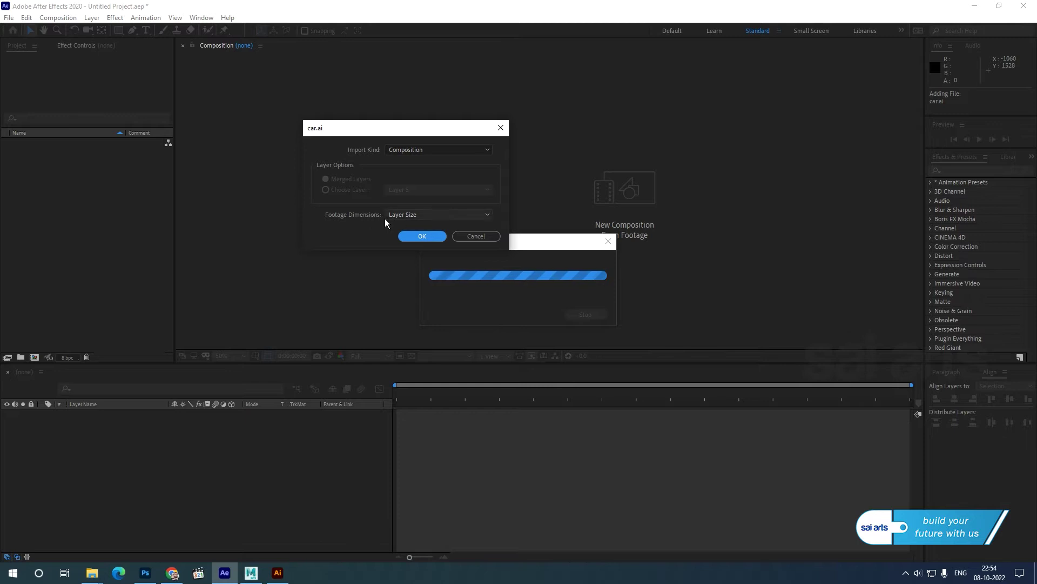
Import car.ai as a composition, open the car comp, and set magnification to Fit up to 100%.
left_click(421, 236)
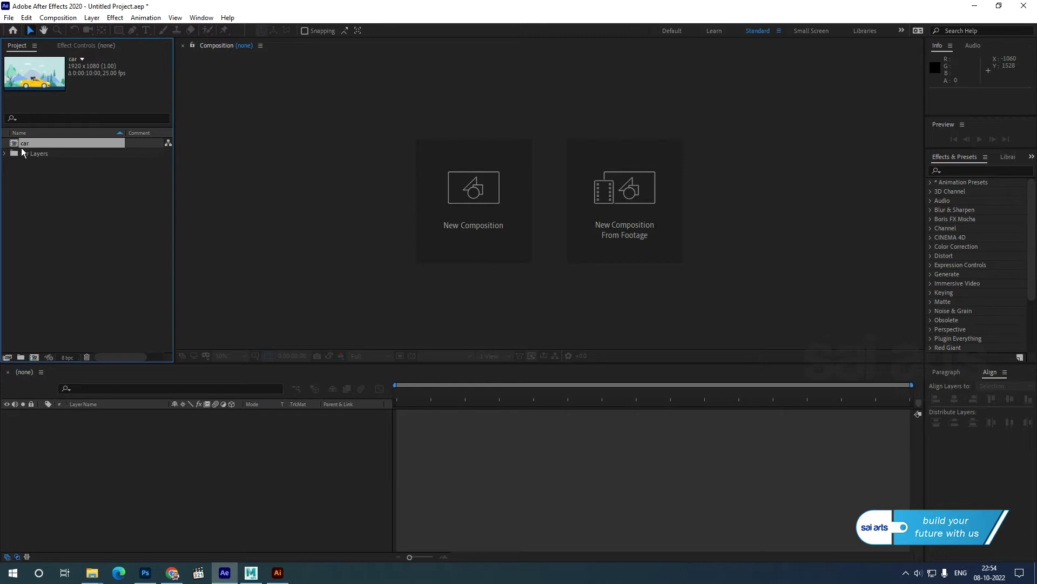
double_click(16, 143)
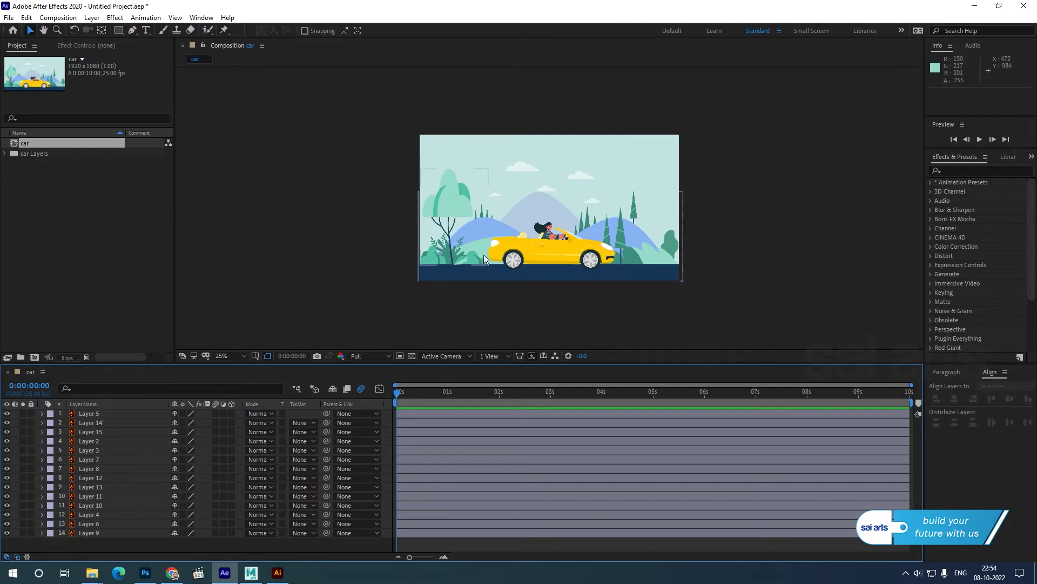
left_click(241, 355)
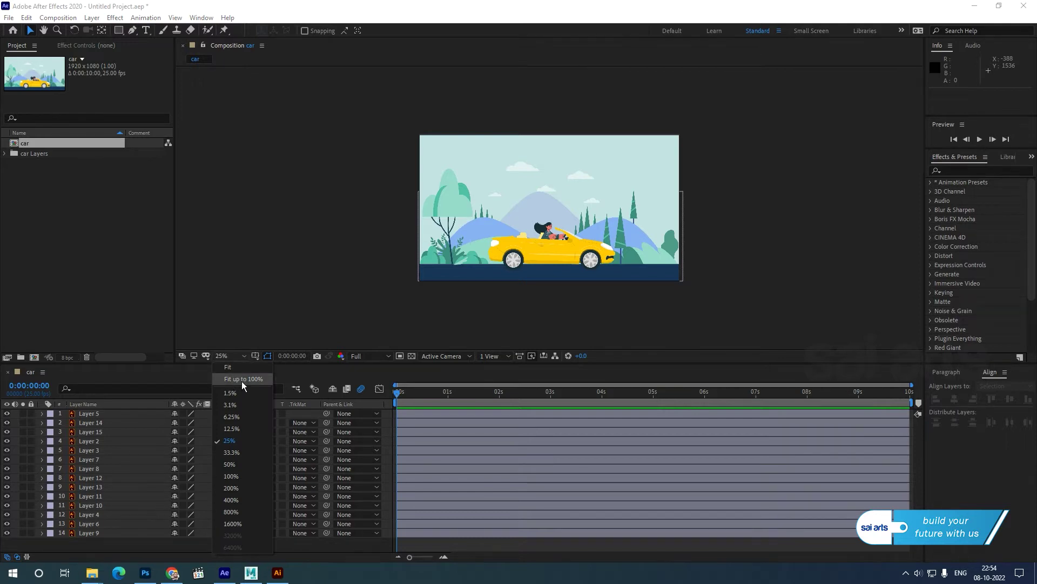
left_click(241, 379)
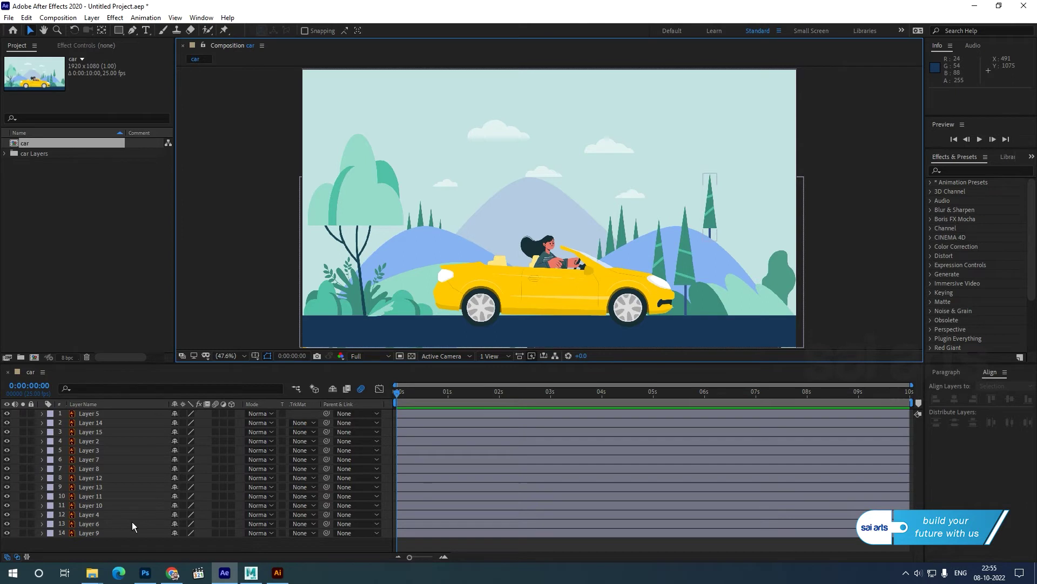
Hide car Layers 5, 14, 15, 2 and 3 (wheels, face, body, interior).
left_click(92, 533)
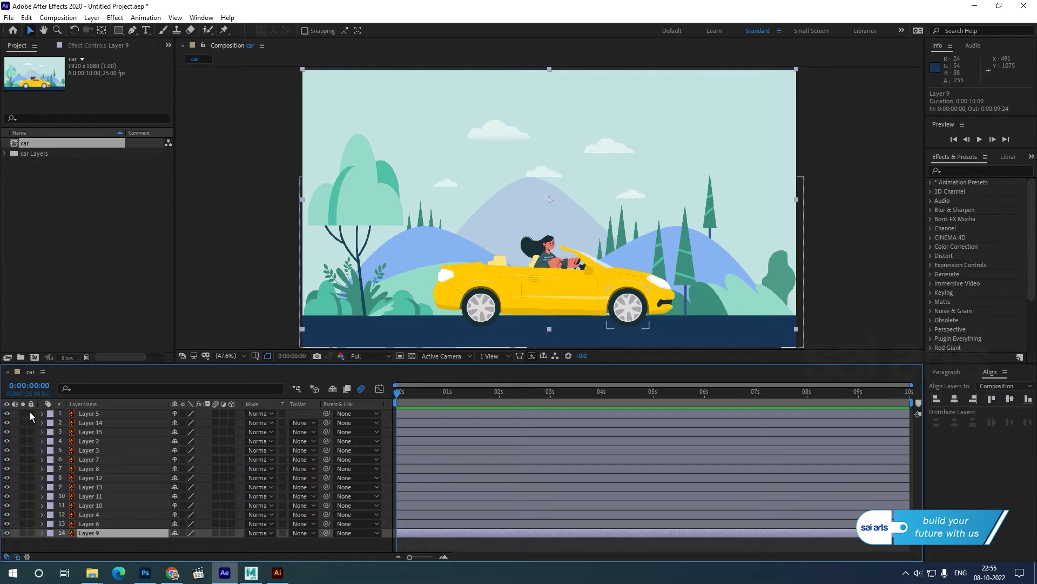
left_click(6, 413)
left_click(6, 422)
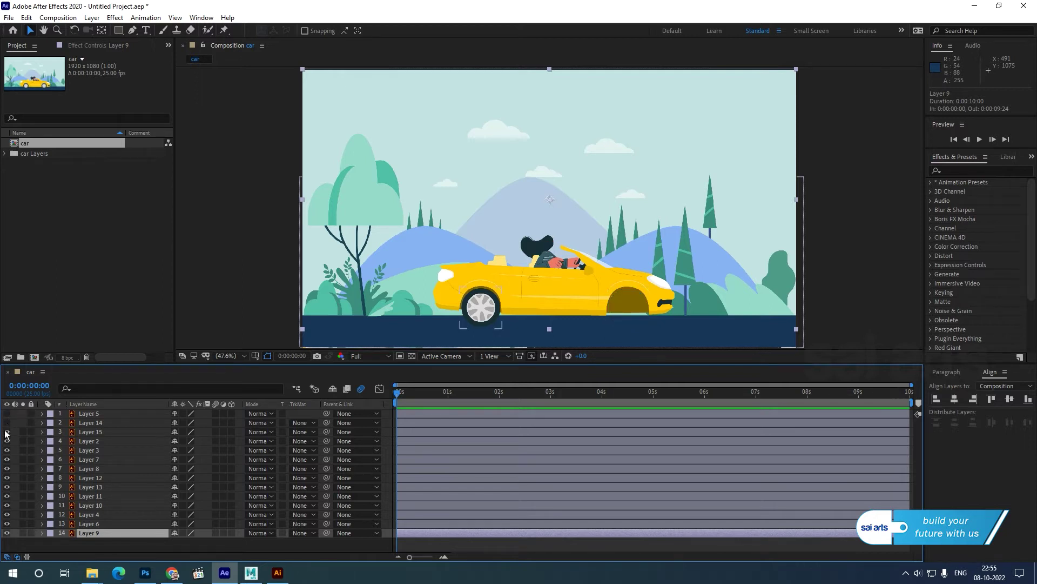
left_click(7, 432)
left_click(6, 441)
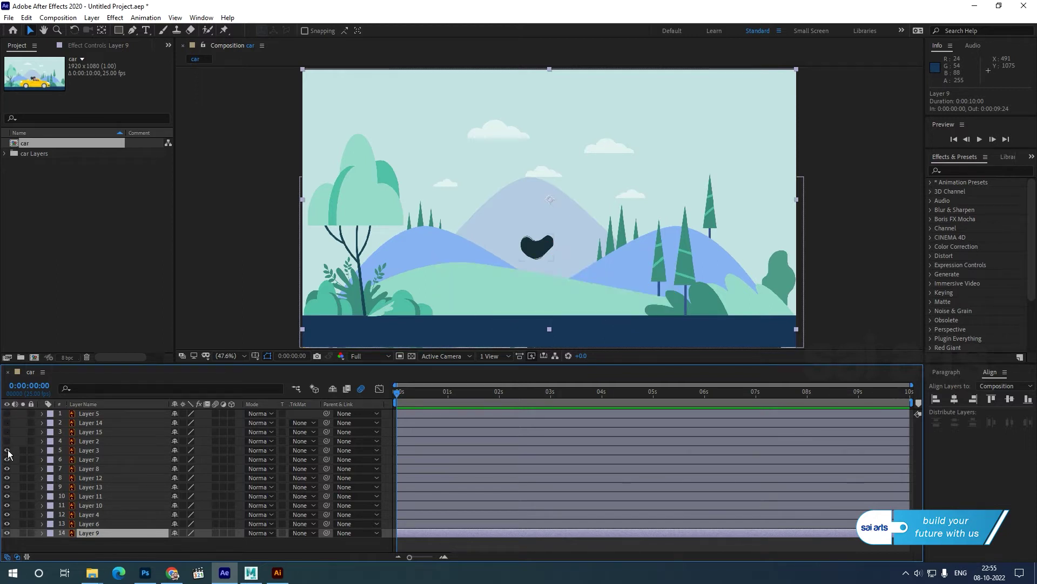
left_click(7, 451)
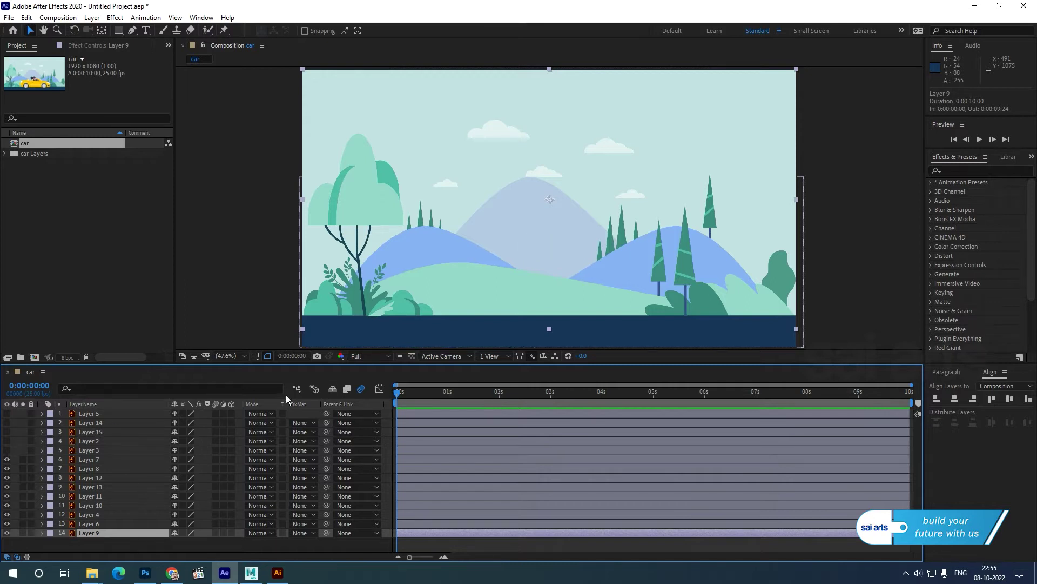
Label the five car layers Orange, then select landscape Layers 7 through 9.
left_click(93, 460)
left_click(98, 450)
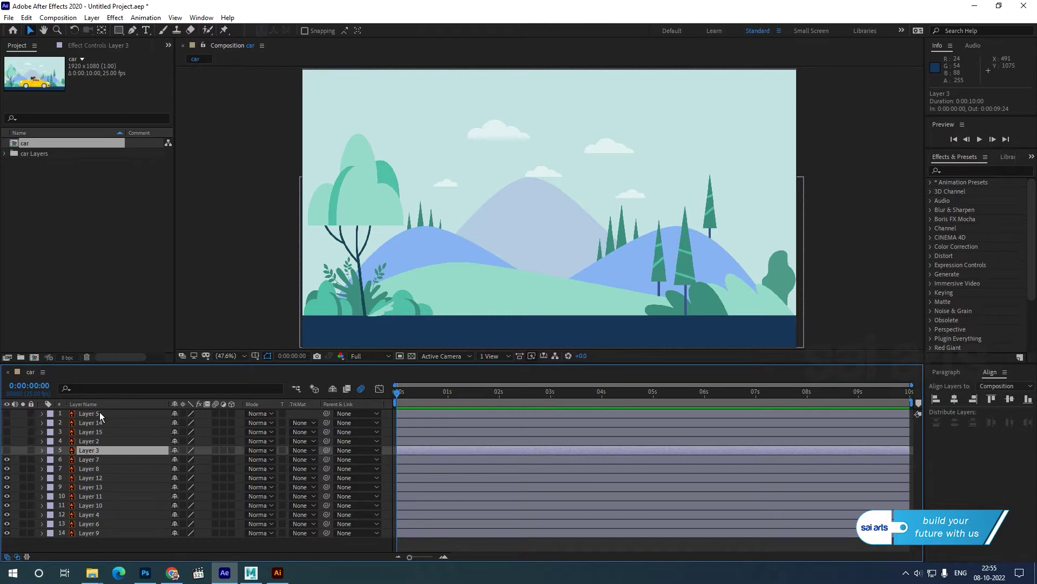
left_click(99, 413, "shift")
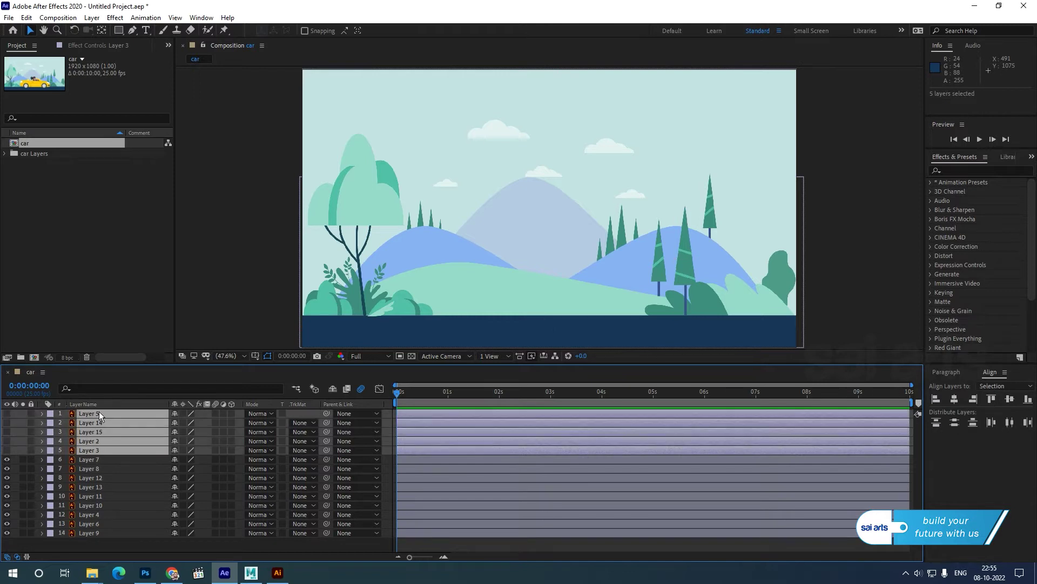
left_click(53, 414)
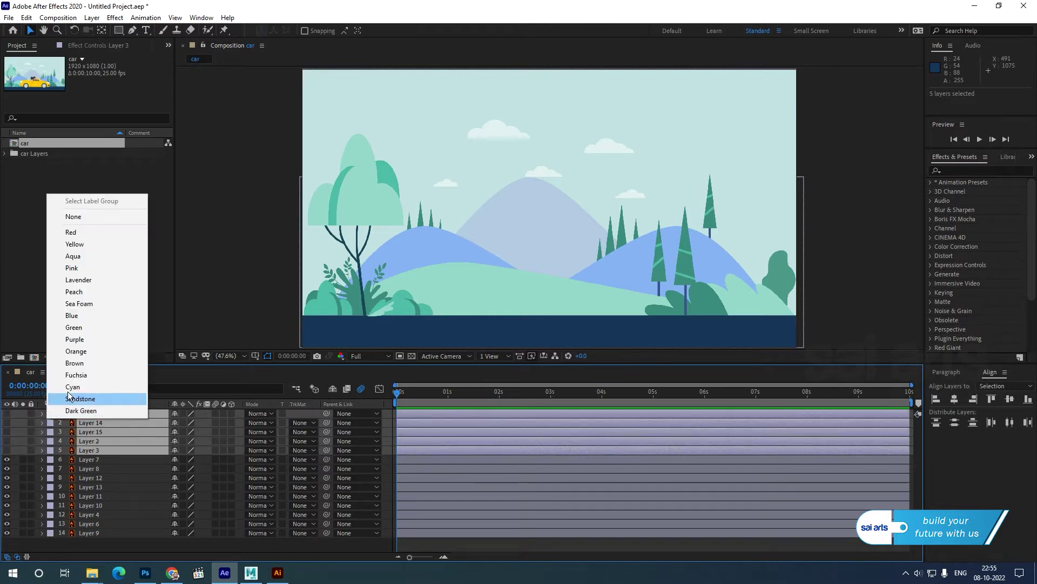
left_click(82, 352)
left_click(803, 260)
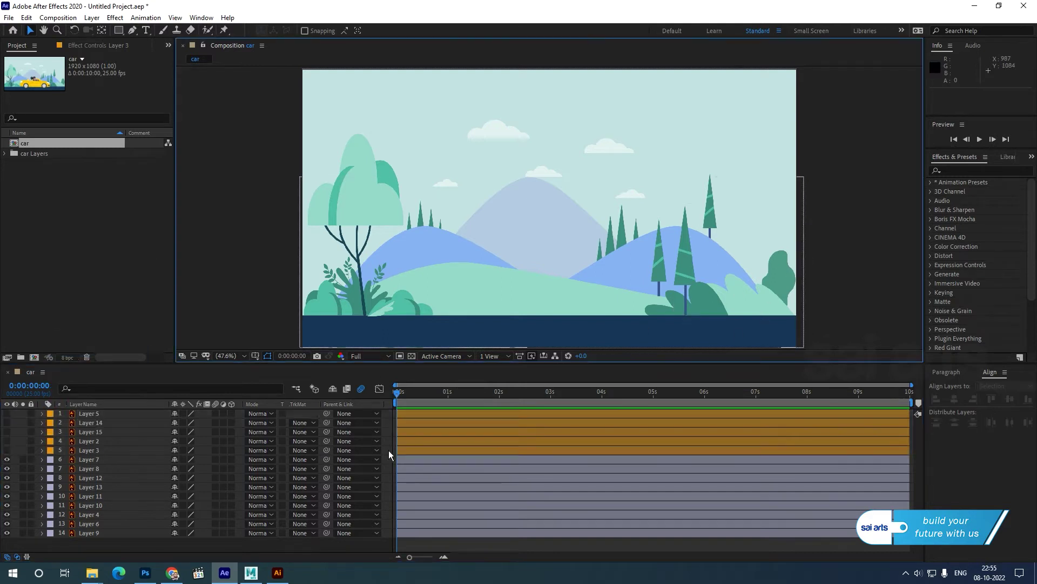
left_click(88, 460)
left_click(98, 533, "shift")
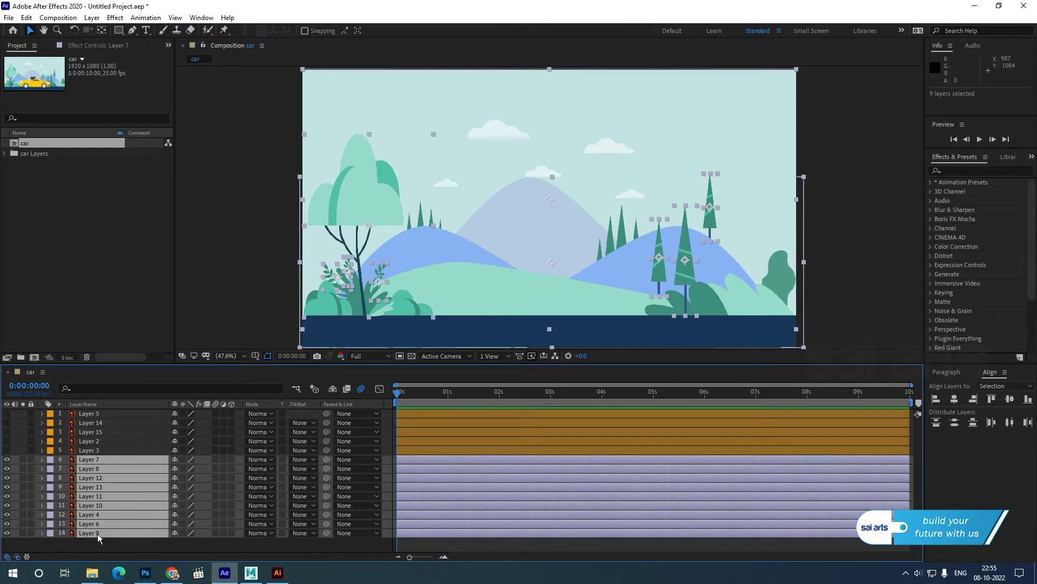
Pre-compose the selected landscape layers into a composition named 'bg' and open it.
right_click(97, 533)
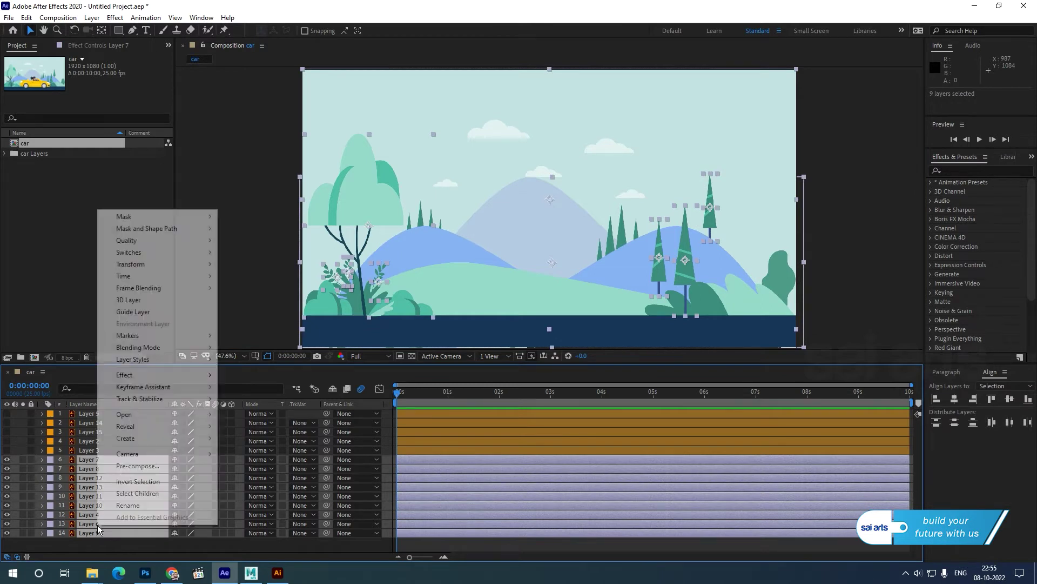
left_click(138, 466)
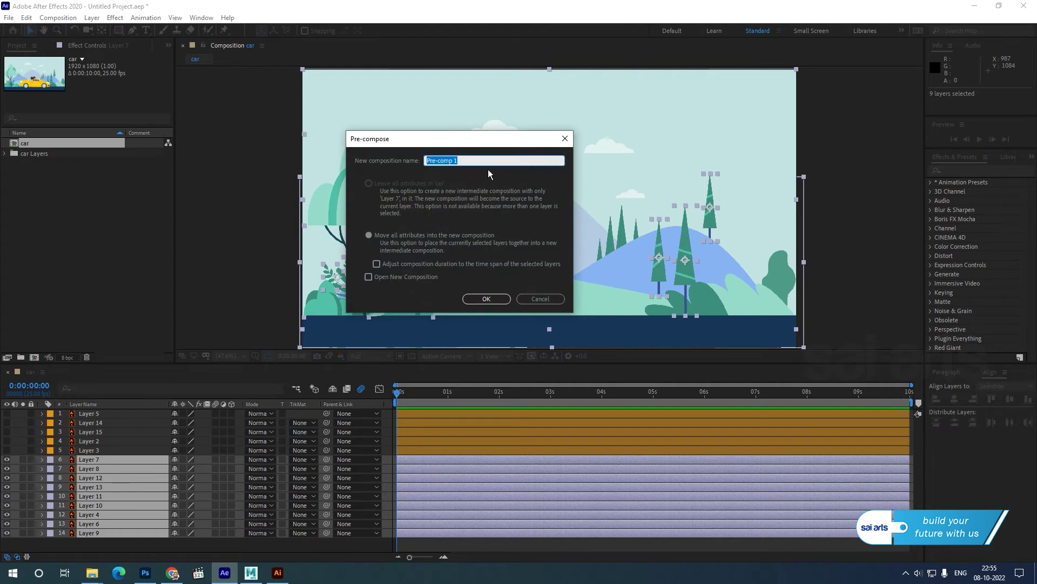
type("bg")
left_click(485, 298)
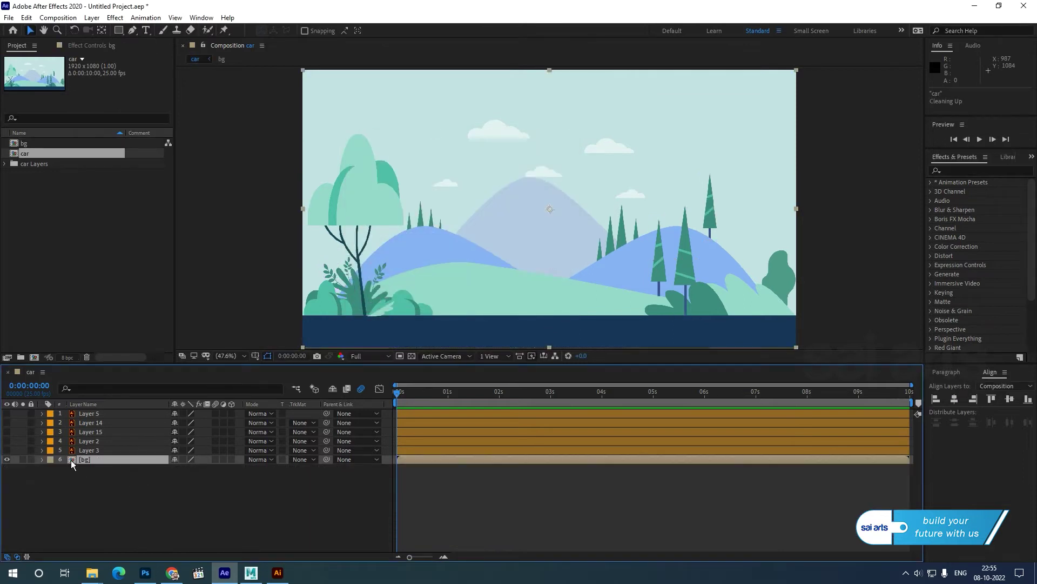
double_click(71, 460)
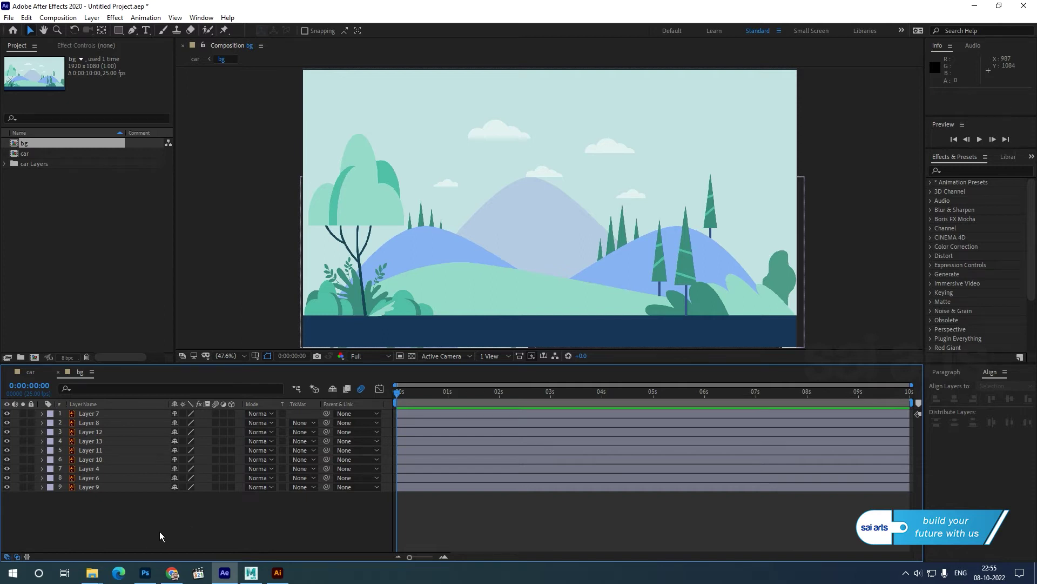
Set the bg composition width to 3000 px in Composition Settings.
left_click(844, 199)
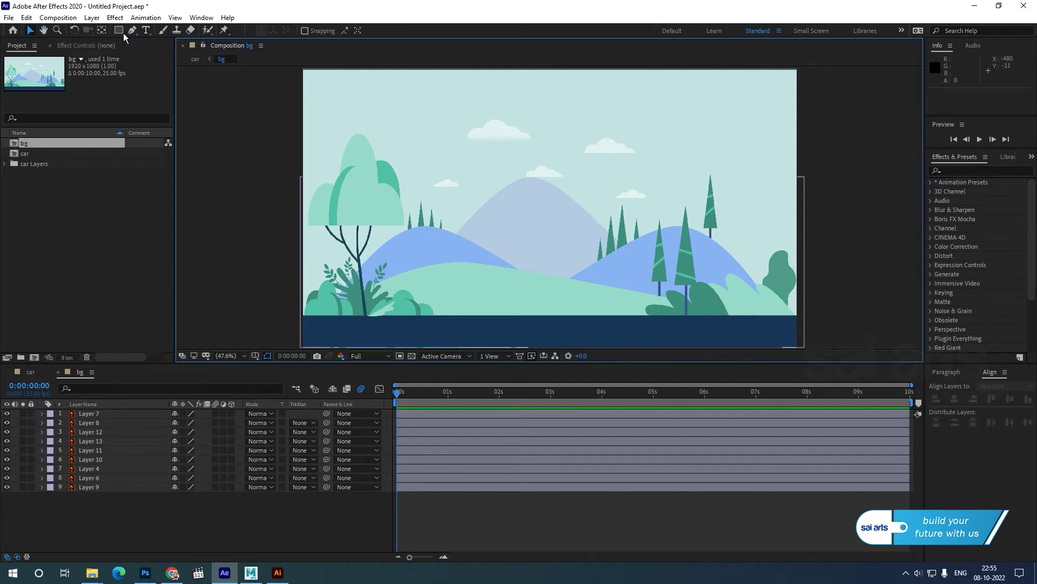
left_click(92, 18)
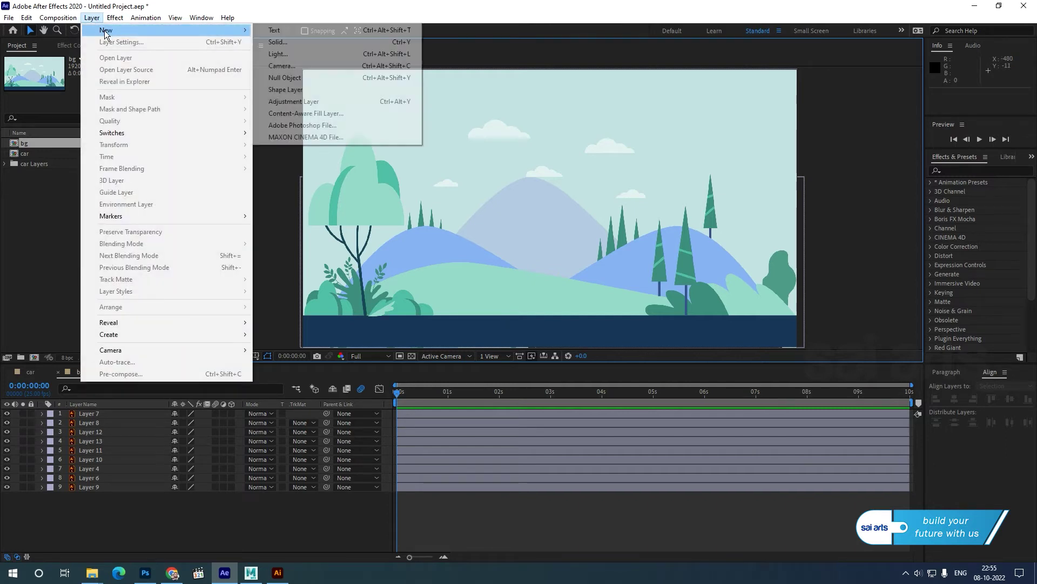
mouse_move(46, 20)
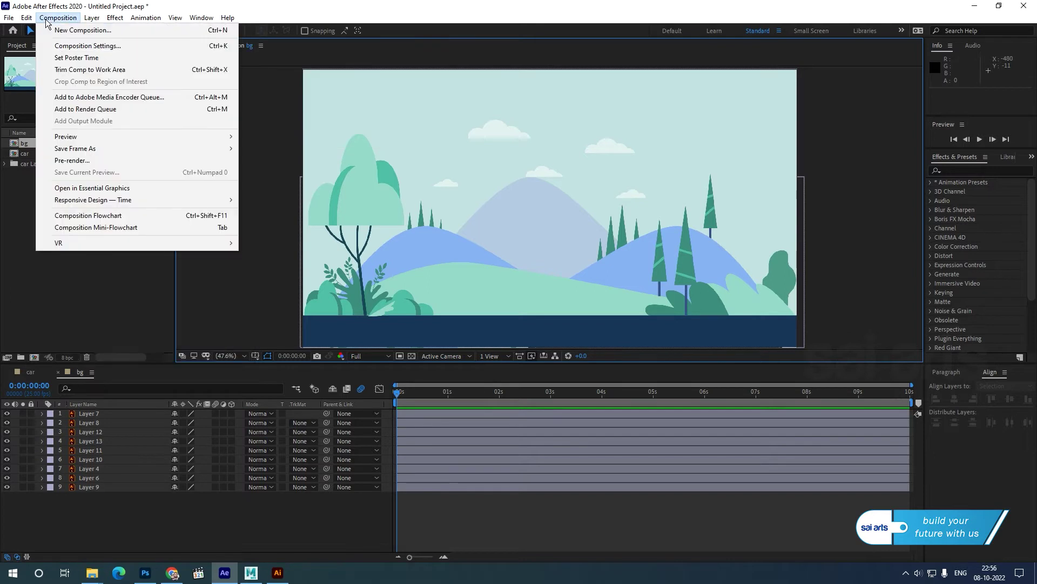
left_click(86, 46)
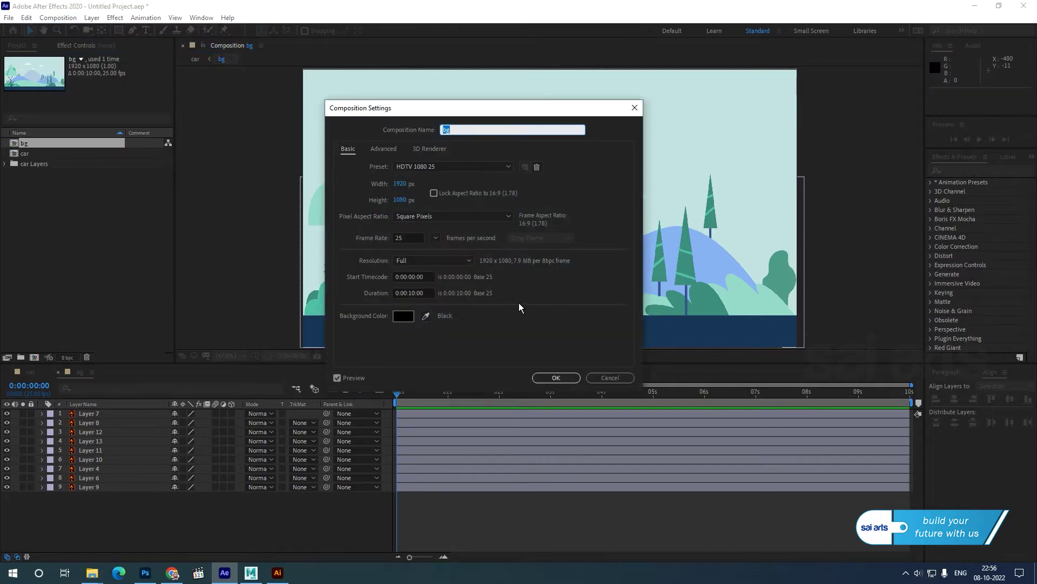
left_click(400, 184)
type("2000")
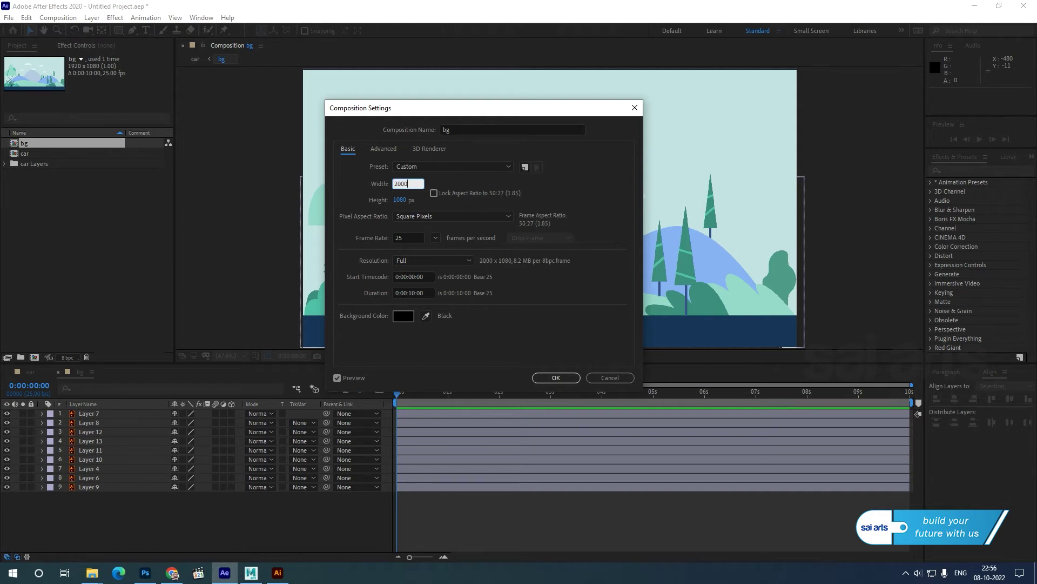
double_click(414, 184)
type("3000")
key("Return")
scroll(572, 219, "down", 2)
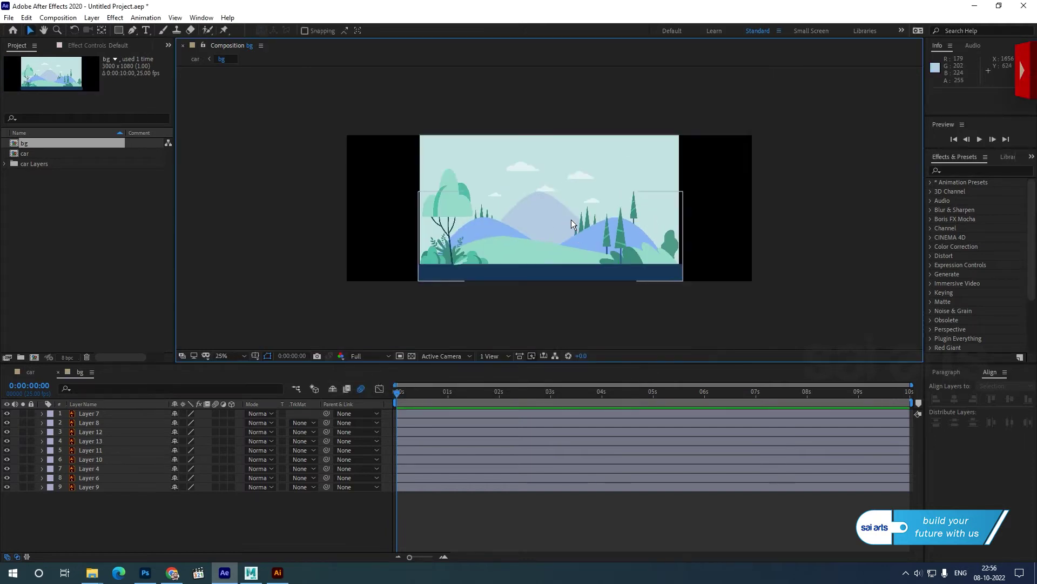
Widen the bg composition to 6000 px and zoom out to fit it.
left_click(58, 17)
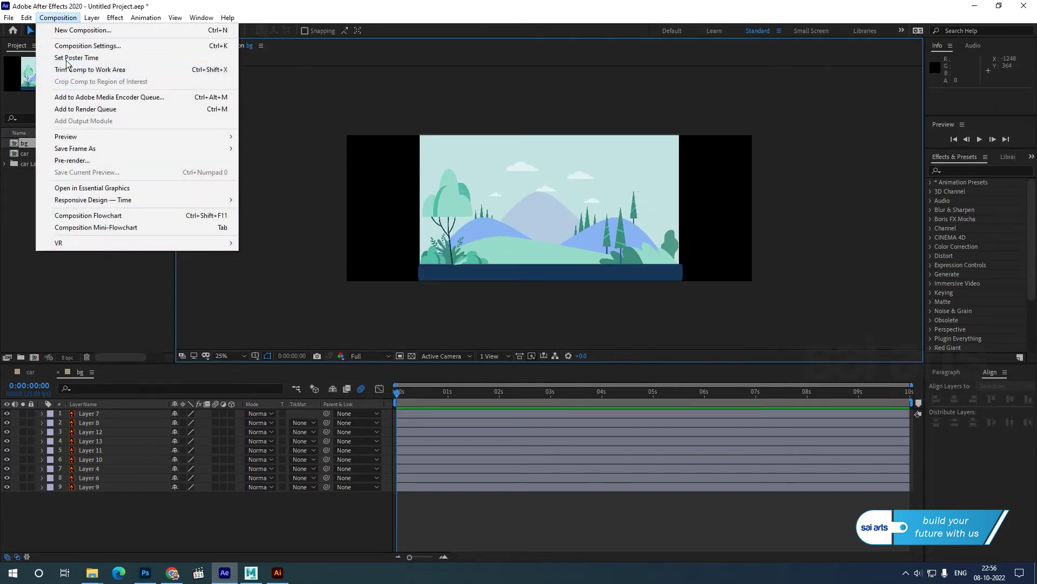
left_click(91, 46)
left_click(401, 184)
type("6000")
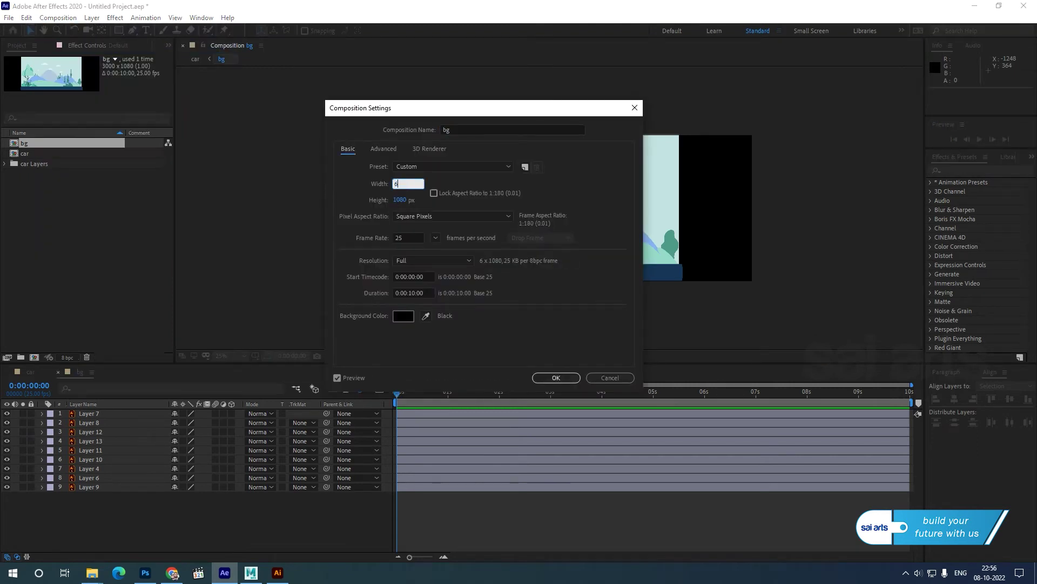
key("Return")
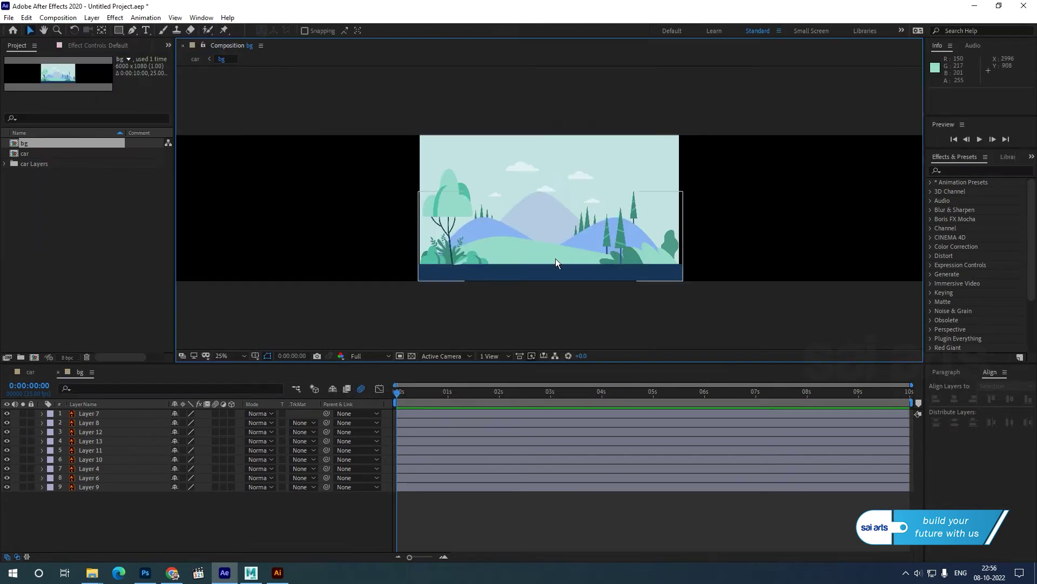
key("comma")
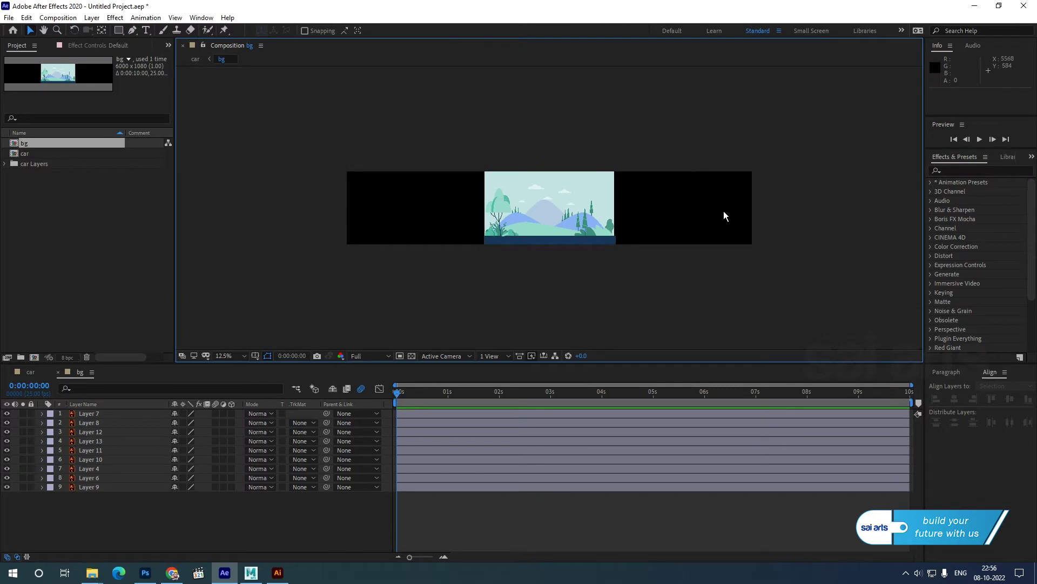
Duplicate the landscape layers and place the copy seamlessly left of the original.
key("period")
key("comma")
left_click_drag(437, 134, 763, 266)
left_click_drag(454, 132, 703, 306)
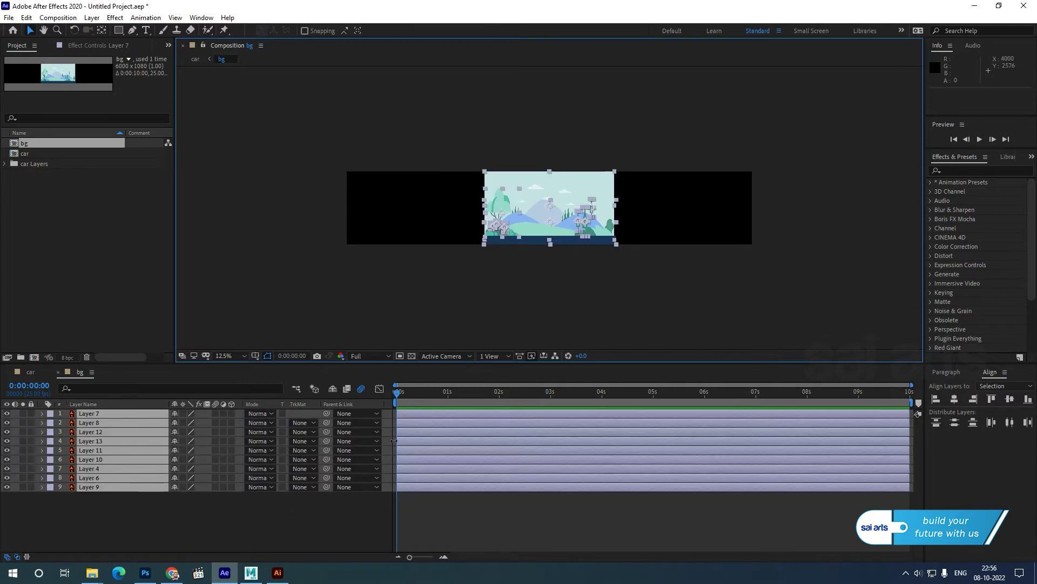
key("ctrl+d")
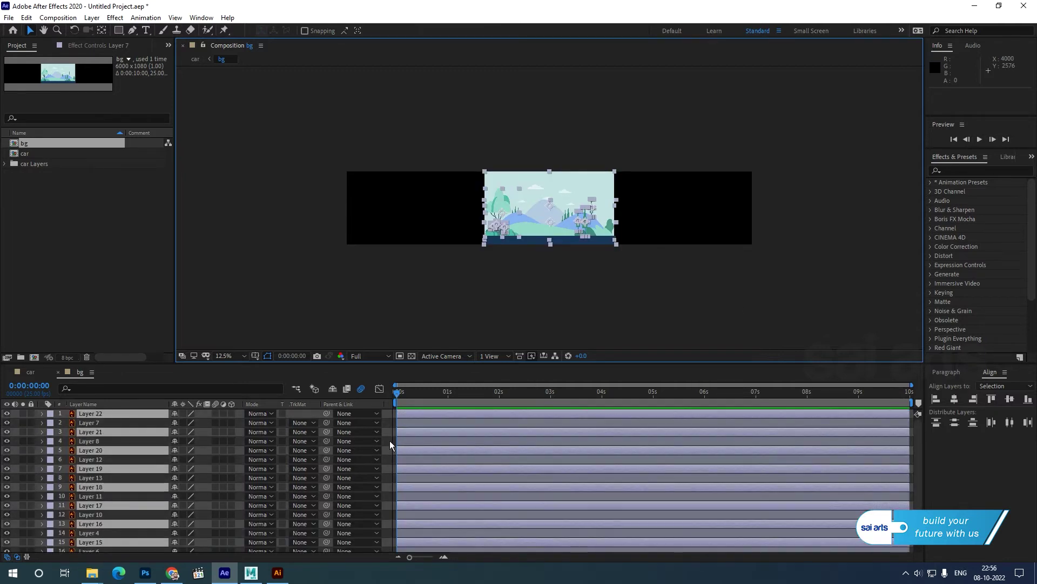
key("ctrl+shift+bracketright")
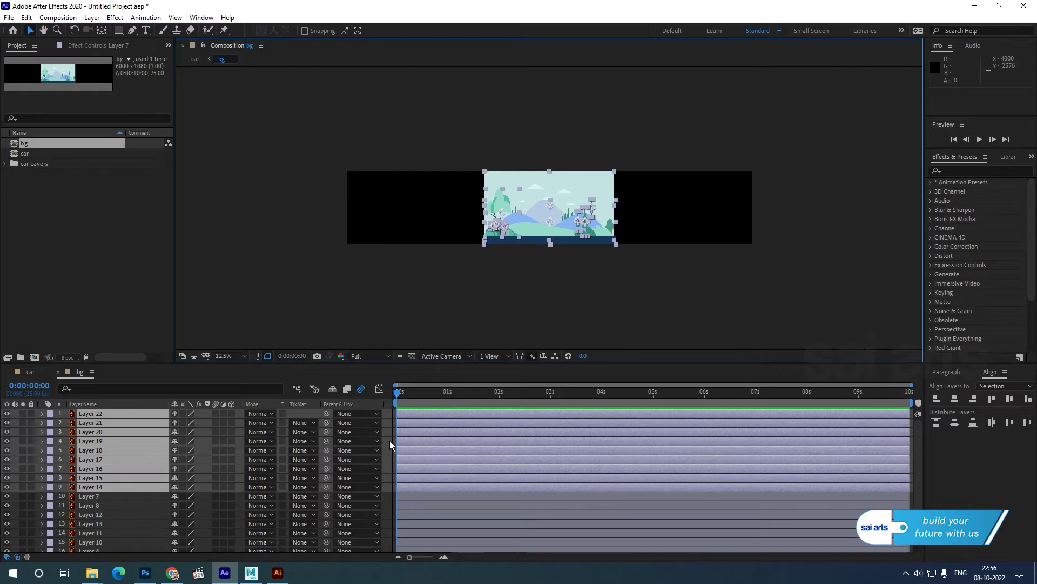
left_click_drag(555, 219, 425, 222)
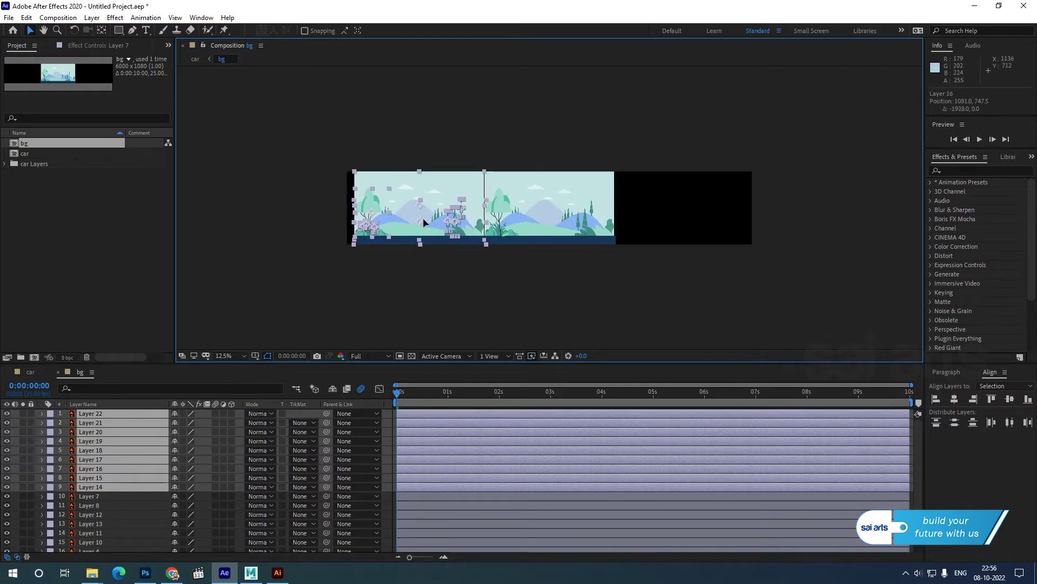
key("period")
key("period")
key("period")
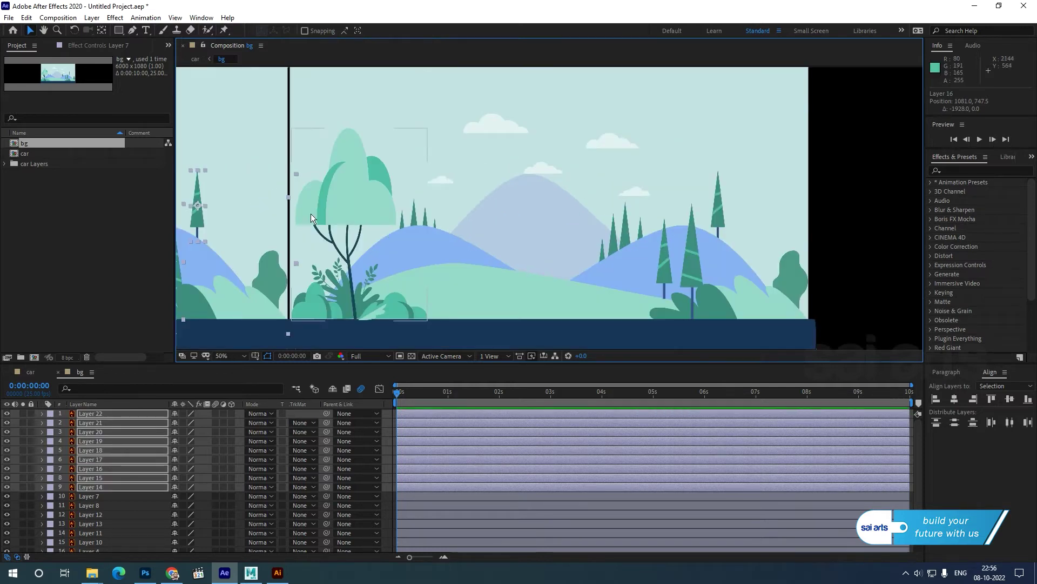
left_click_drag(245, 198, 248, 197)
key("comma")
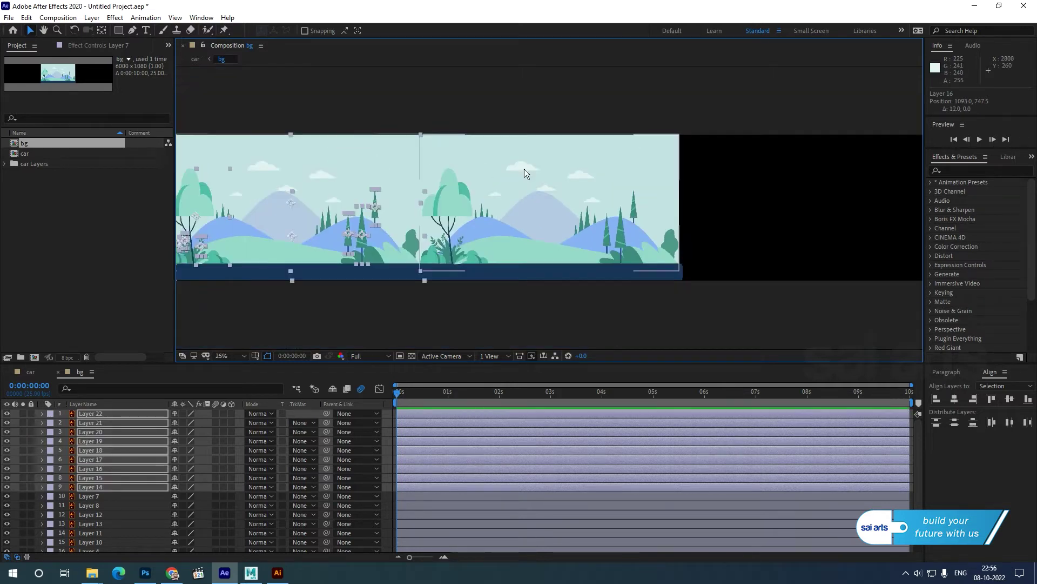
key("comma")
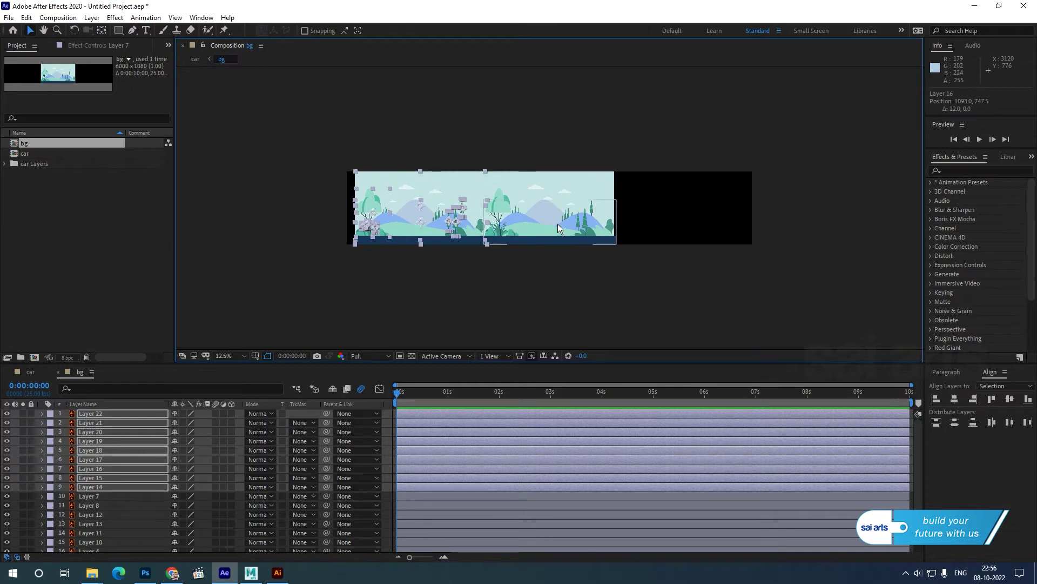
Duplicate the landscape again and place the third copy seamlessly on the right.
key("ctrl+d")
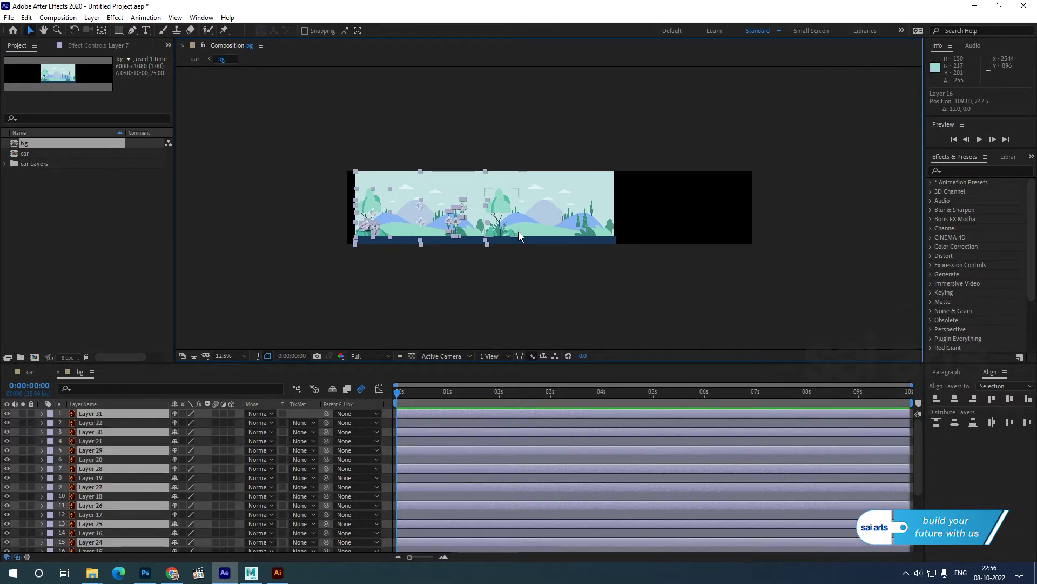
key("ctrl+shift+bracketright")
left_click_drag(429, 201, 690, 201)
key("period")
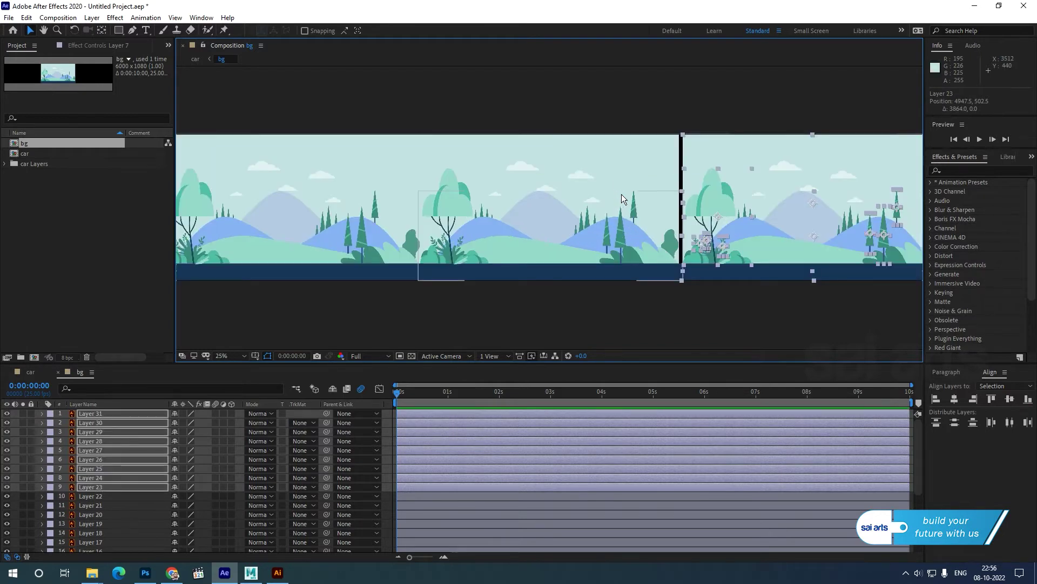
key("period")
left_click_drag(882, 162, 875, 164)
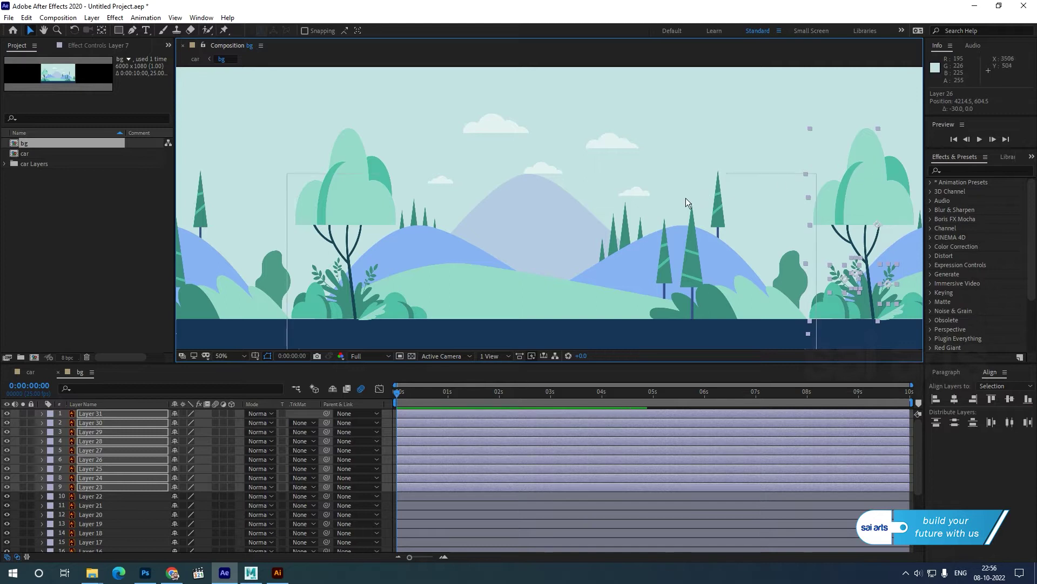
key("comma")
left_click(578, 315)
key("comma")
key("comma")
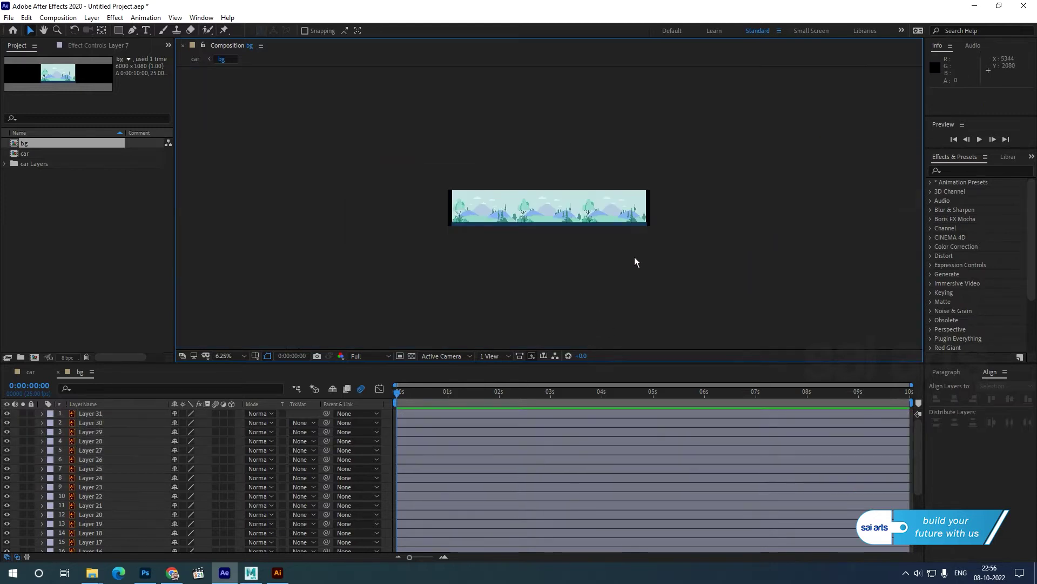
key("period")
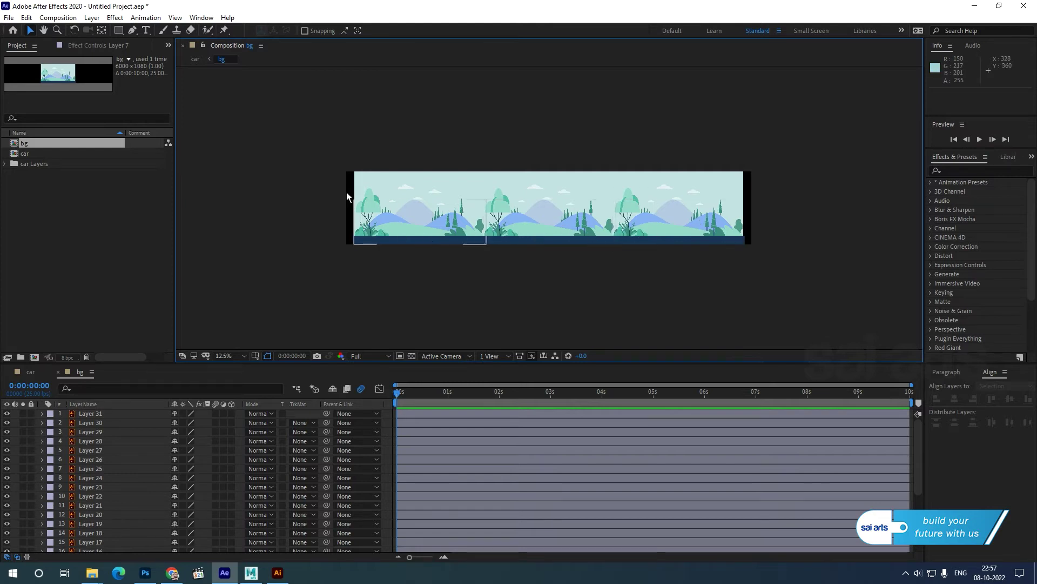
Delete the extra tree from the middle section of the landscape.
left_click_drag(269, 132, 807, 269)
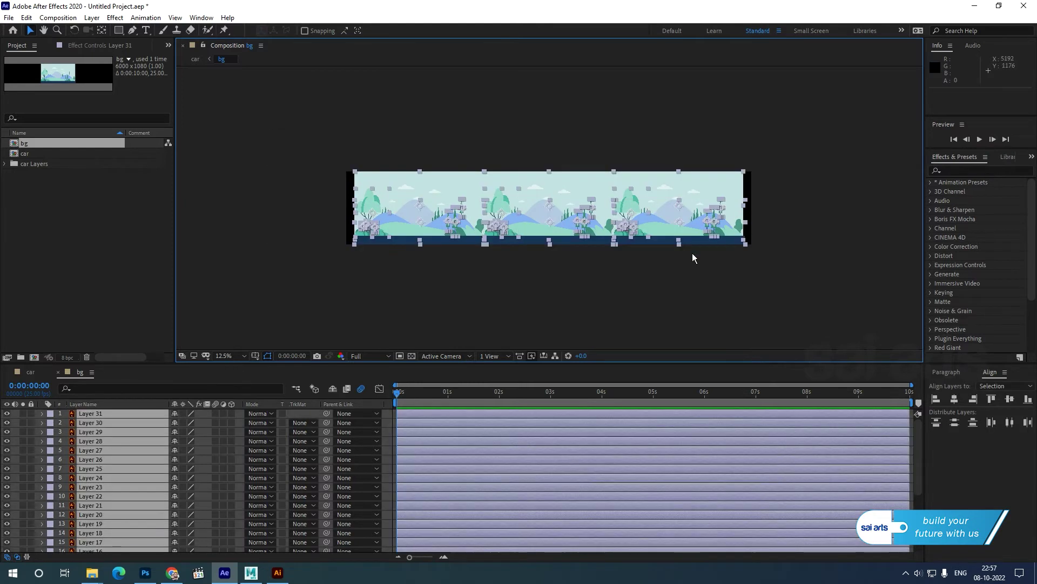
left_click(573, 282)
key("period")
key("comma")
key("period")
left_click(486, 225)
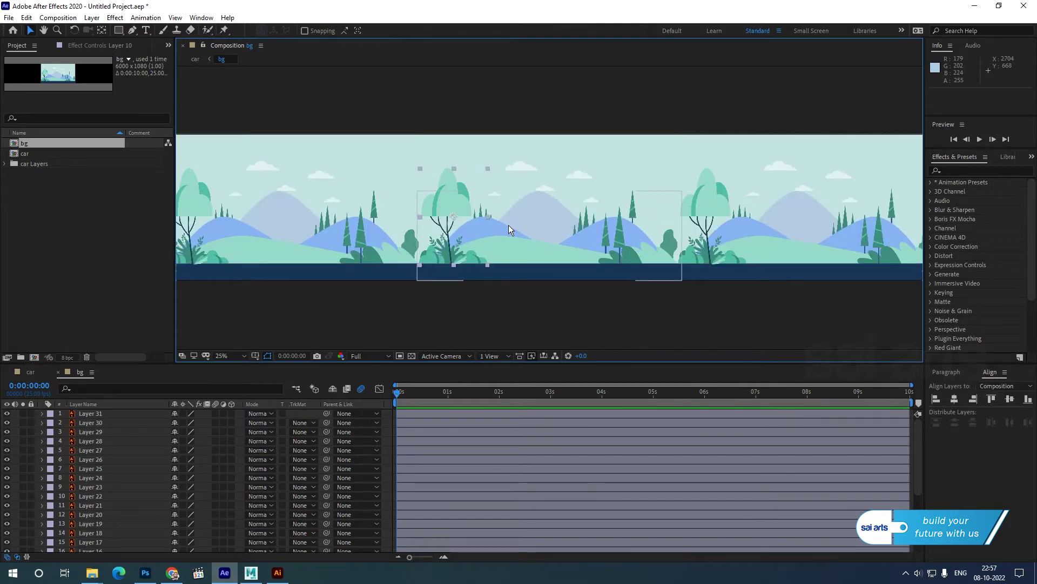
key("Delete")
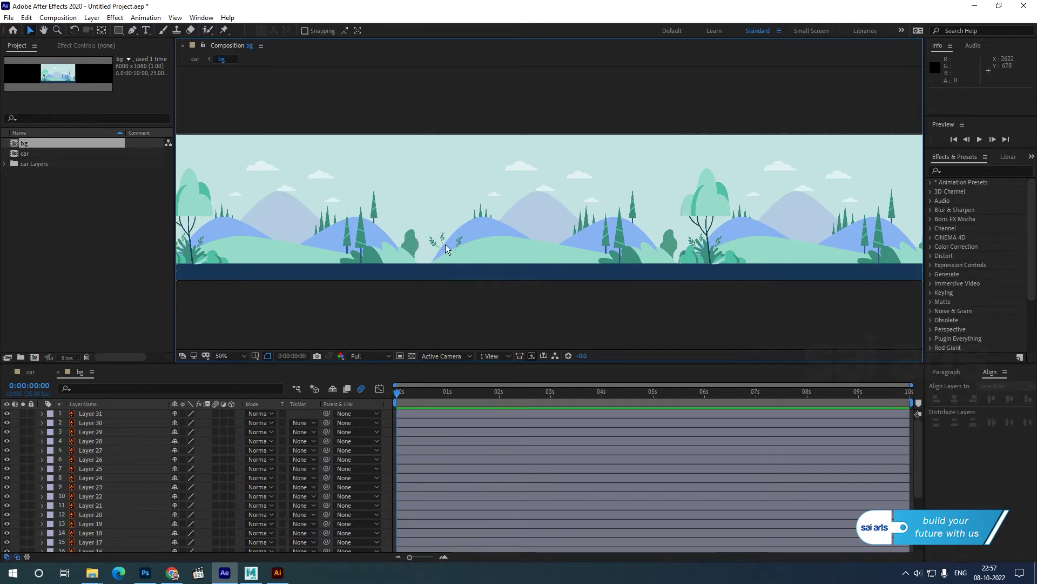
Move the small plant layers down onto the ground near the seam, undoing an accidental hills move.
key("period")
left_click(364, 281)
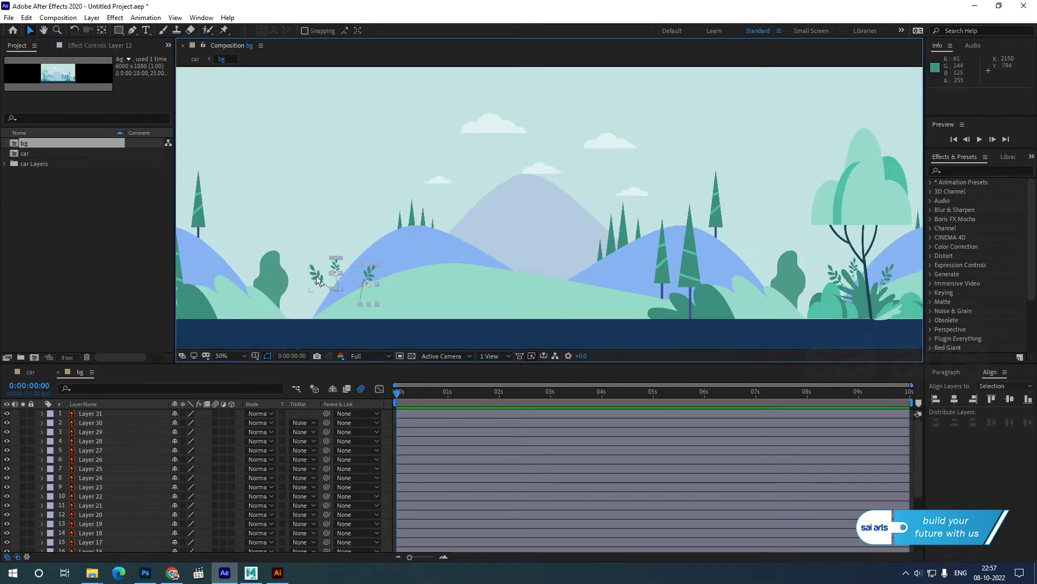
scroll(456, 254, "down", 1)
scroll(402, 284, "up", 1)
key("h")
left_click_drag(402, 285, 522, 190)
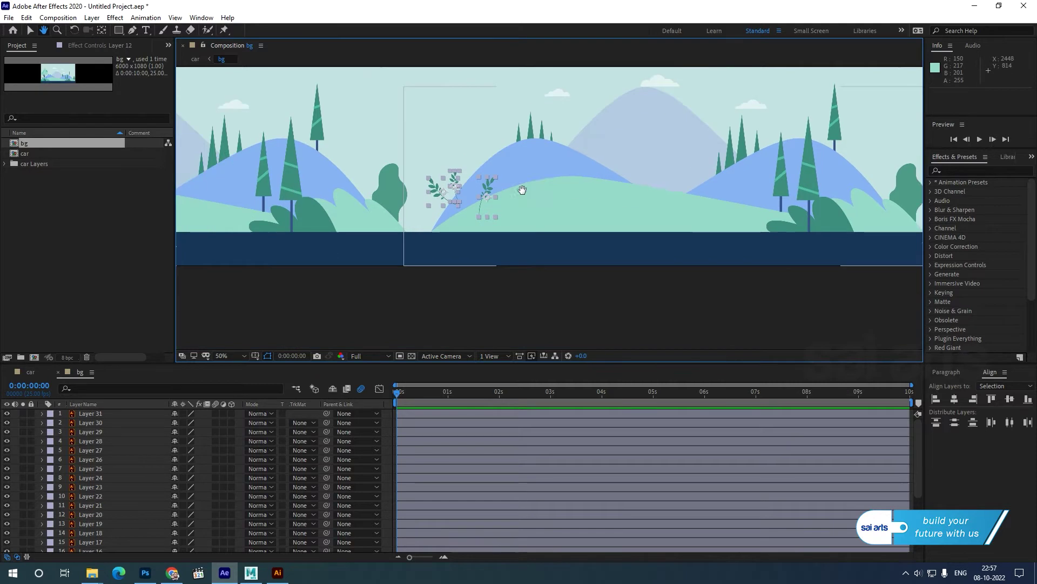
scroll(522, 190, "up", 1)
key("v")
left_click_drag(375, 157, 376, 206)
left_click(346, 149)
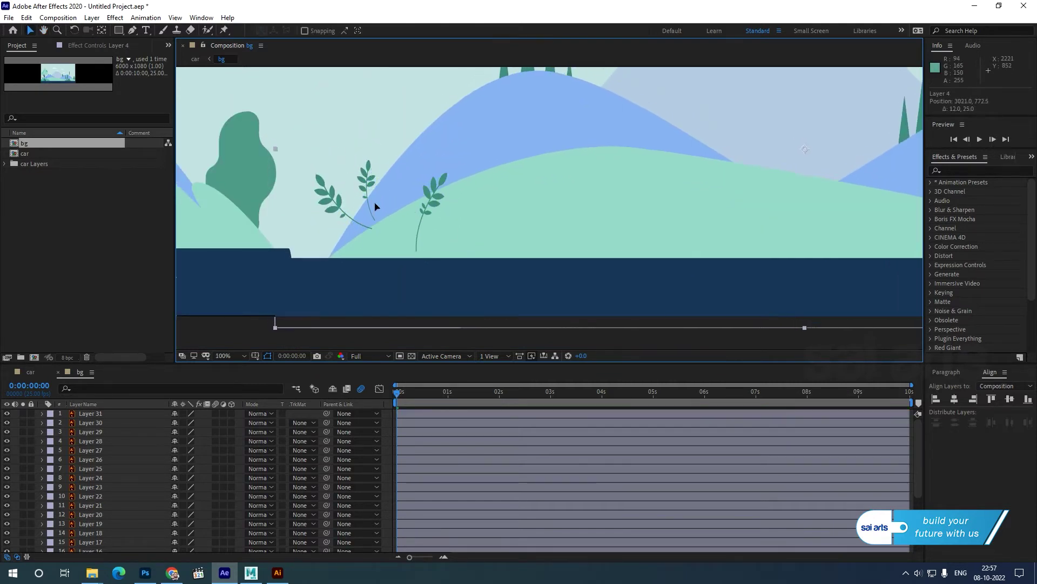
key("ctrl+z")
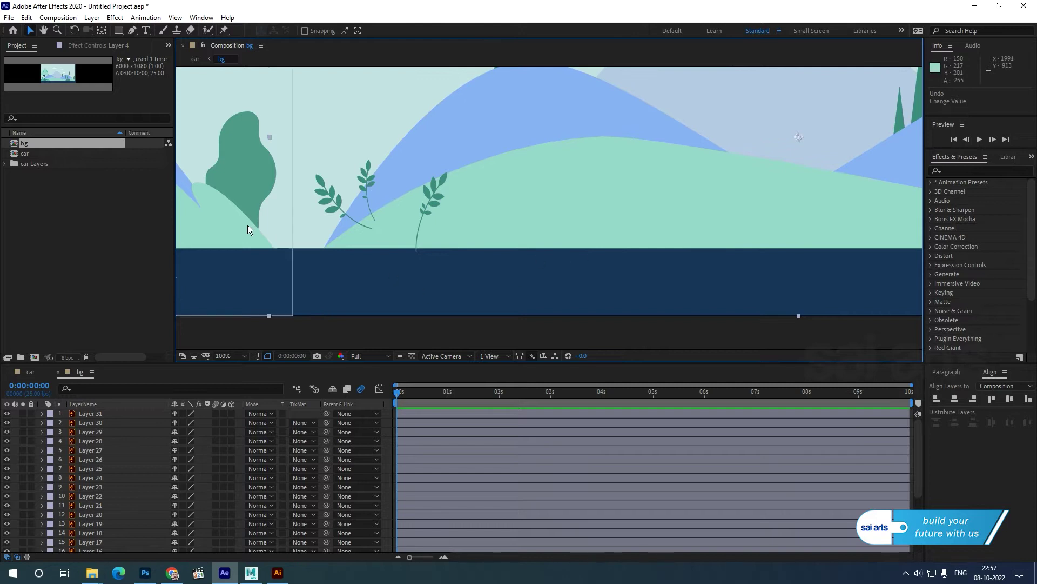
left_click_drag(329, 200, 338, 220)
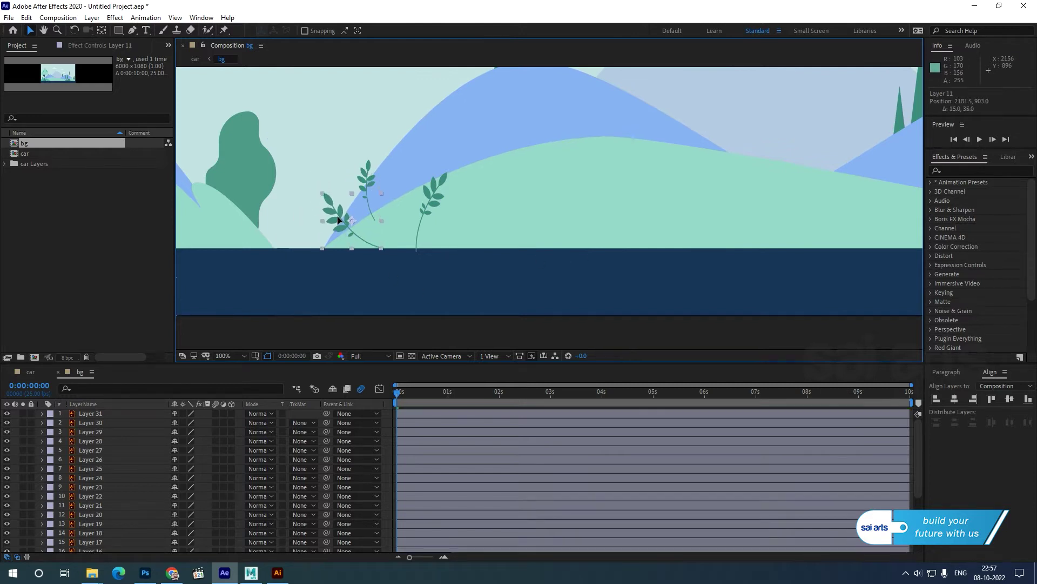
left_click_drag(368, 171, 430, 188)
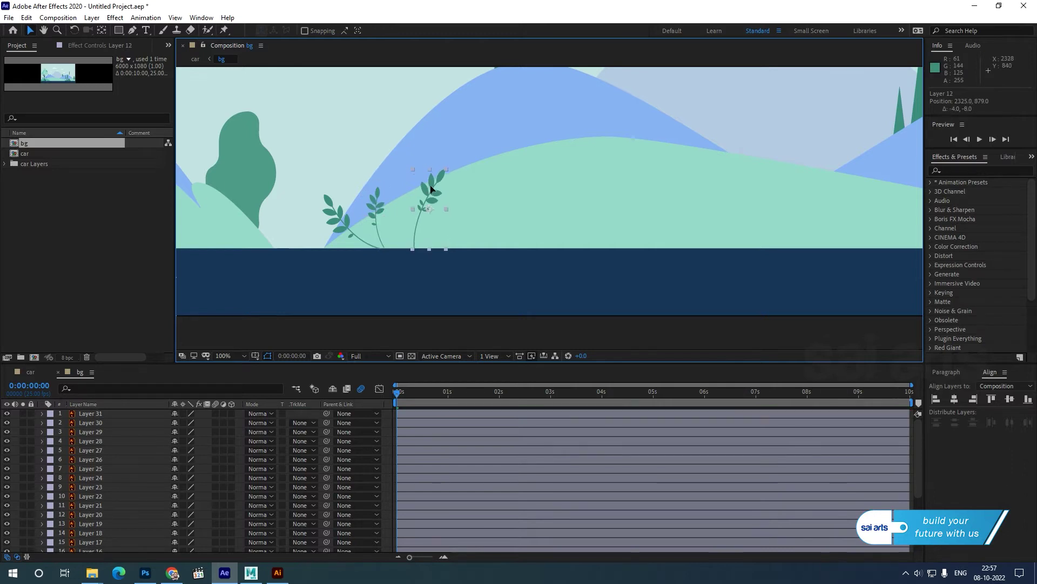
Review the middle of the landscape at 25% and return to the Selection tool.
key("comma")
key("comma")
key("comma")
key("comma")
key("comma")
key("comma")
left_click(542, 262)
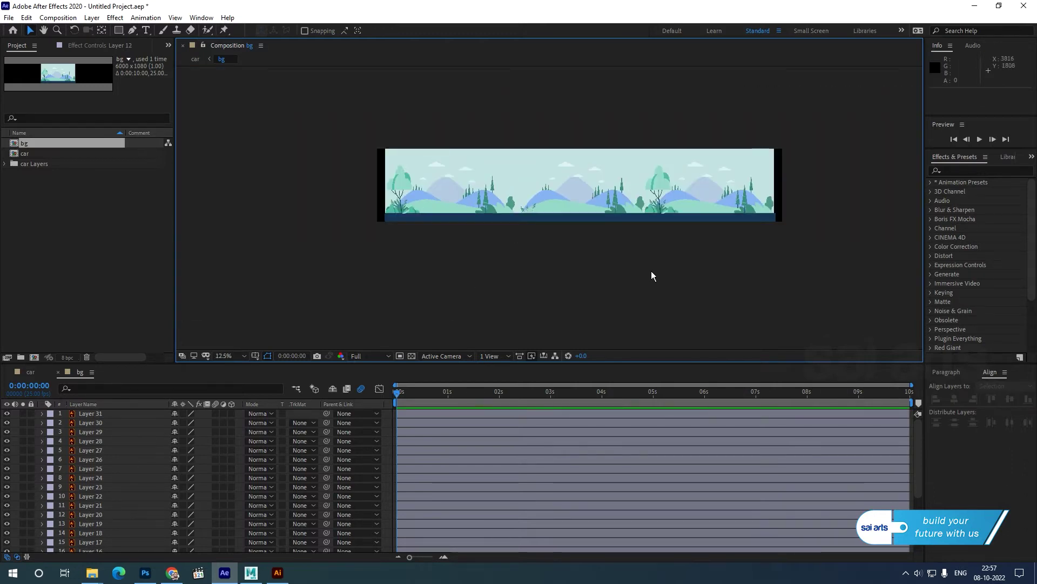
key("period")
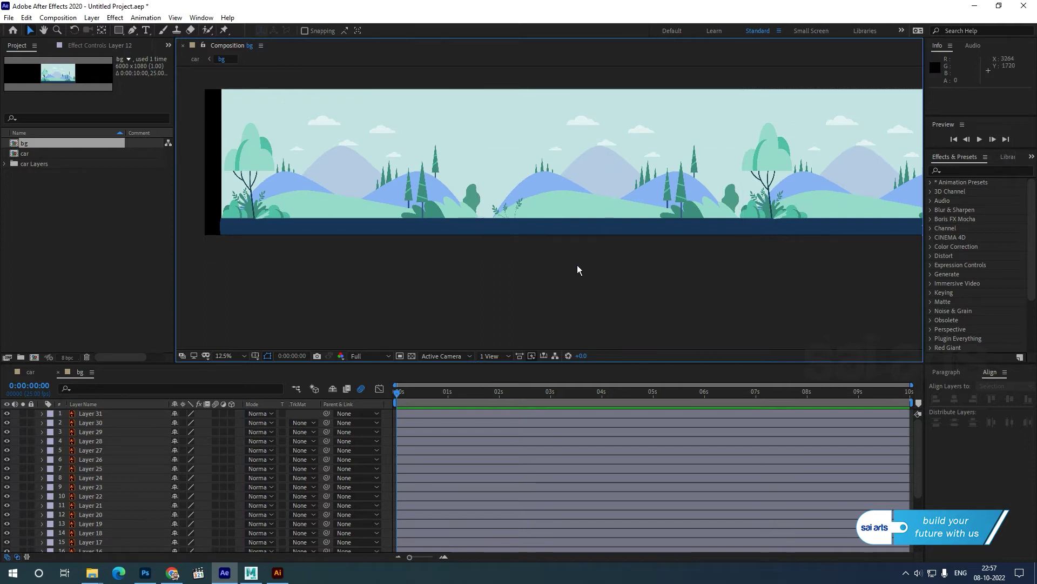
key("comma")
key("period")
key("h")
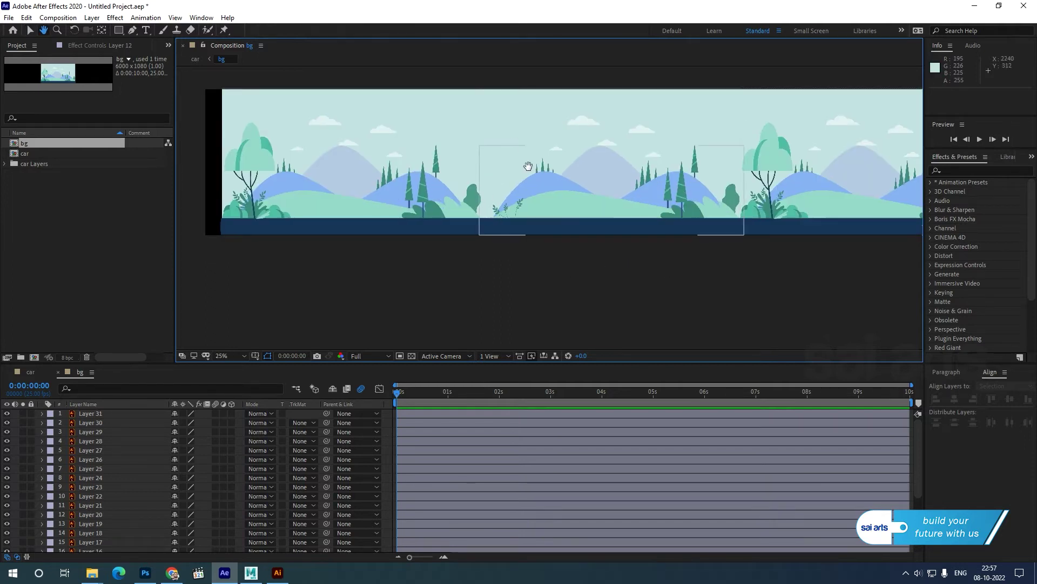
left_click_drag(528, 166, 555, 215)
key("v")
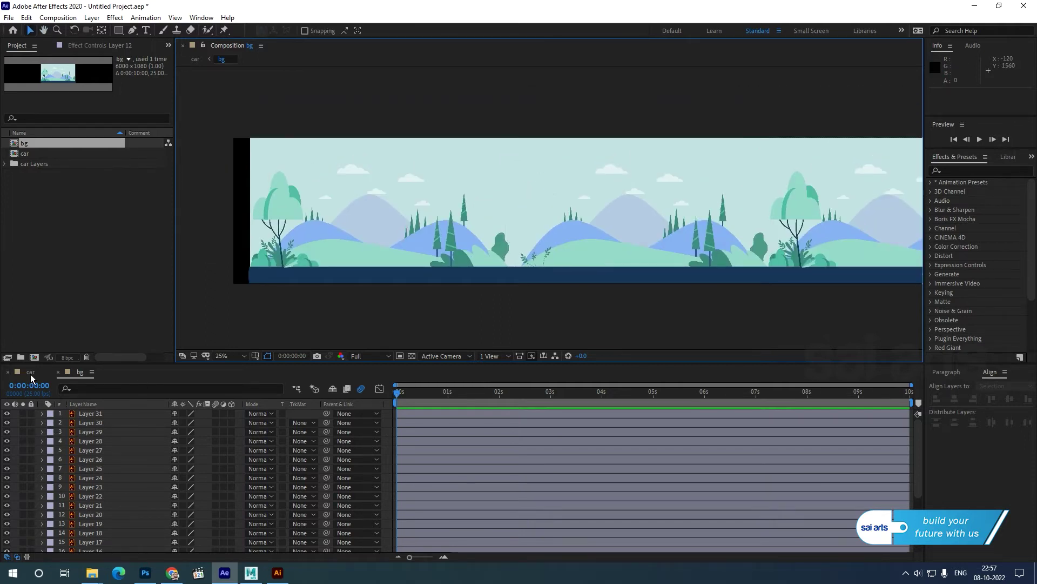
Switch to the car composition and turn off the bg layer's visibility.
left_click(31, 374)
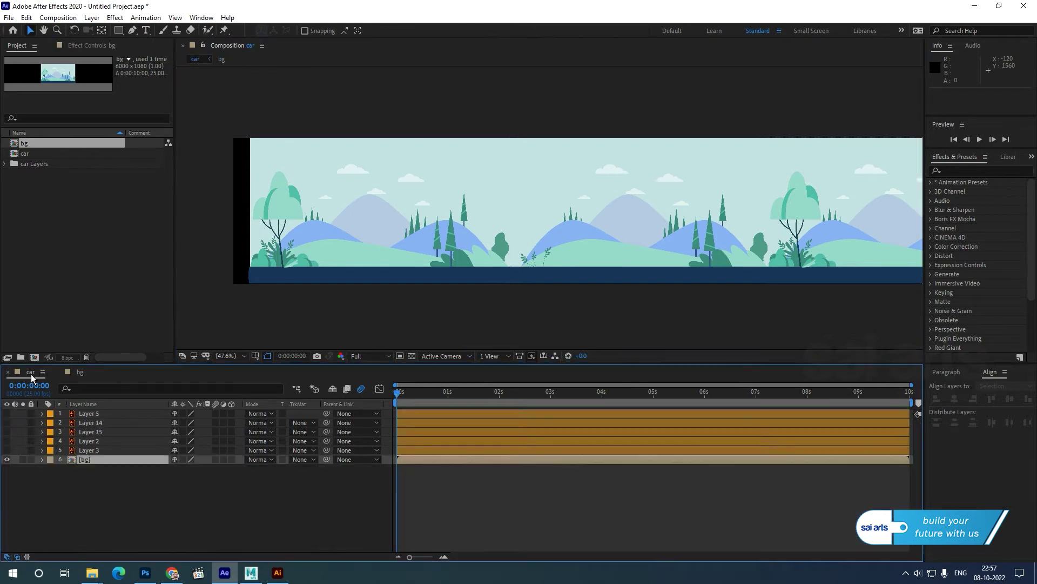
left_click(150, 517)
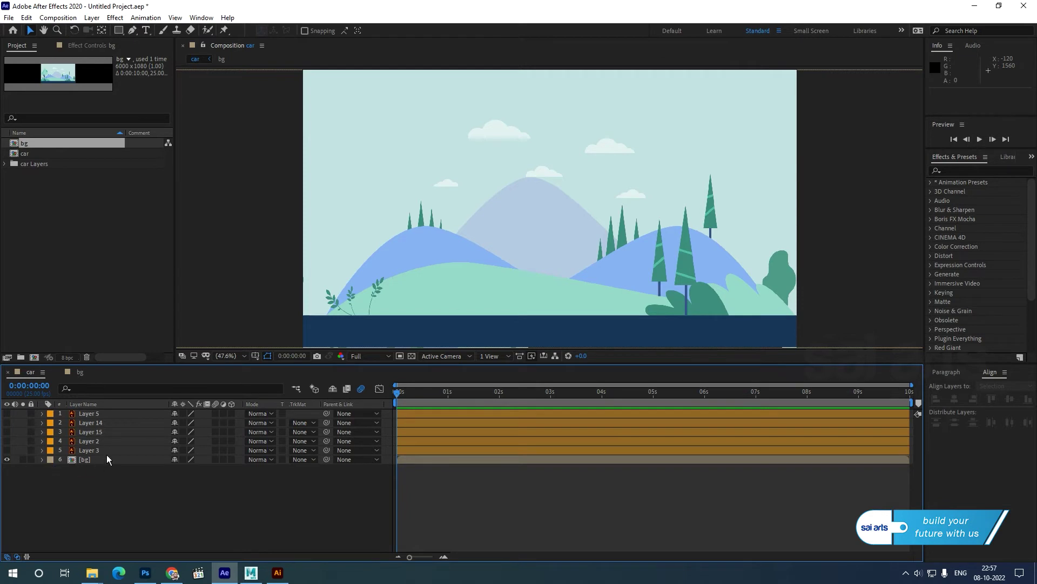
scroll(562, 224, "down", 2)
scroll(569, 216, "down", 1)
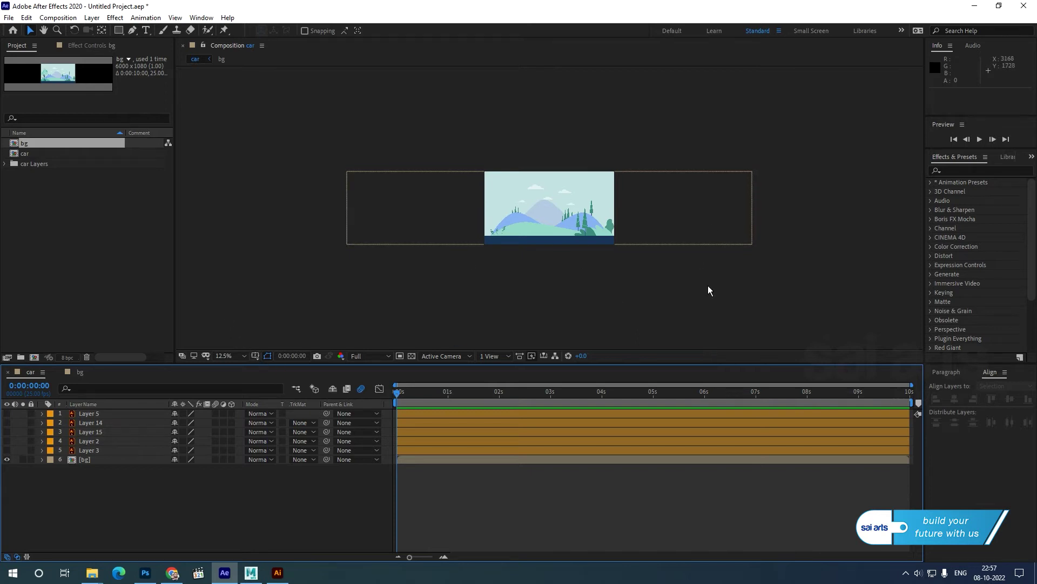
scroll(573, 211, "up", 2)
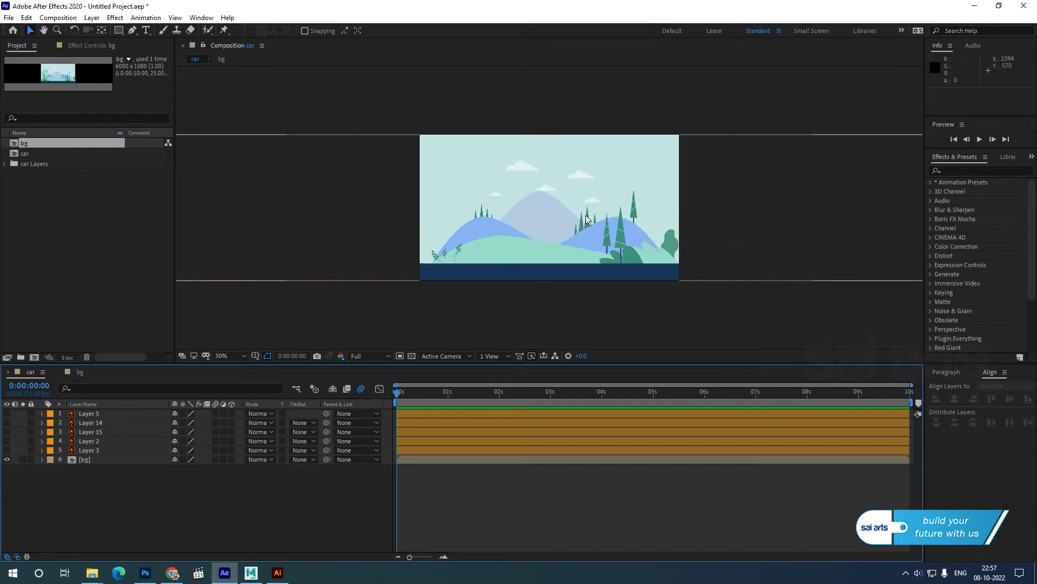
left_click(6, 459)
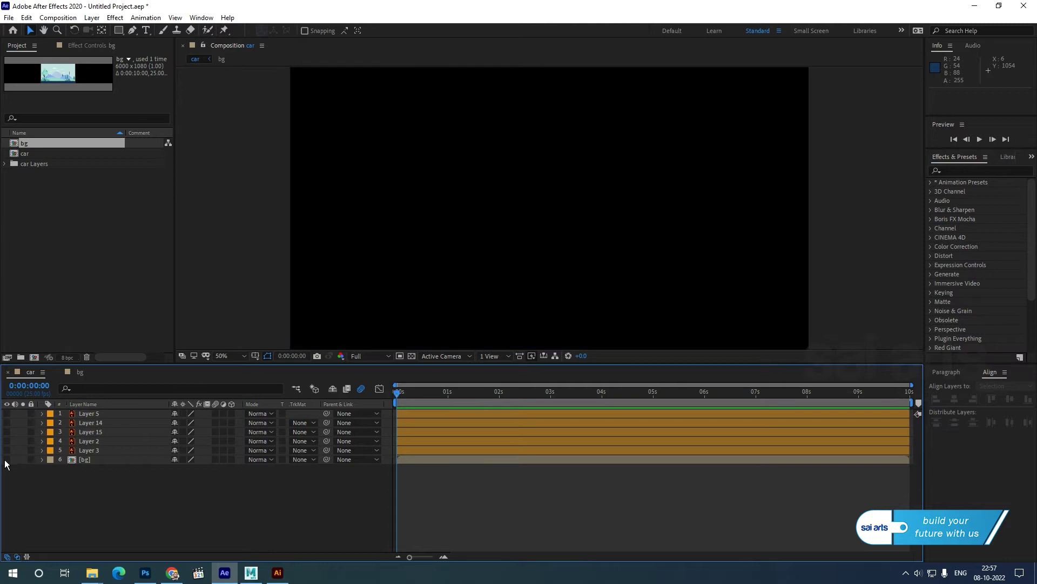
Make the car part layers visible again and zoom in on the car.
left_click_drag(7, 453, 8, 425)
key("h")
left_click_drag(765, 249, 748, 247)
key("v")
key("/")
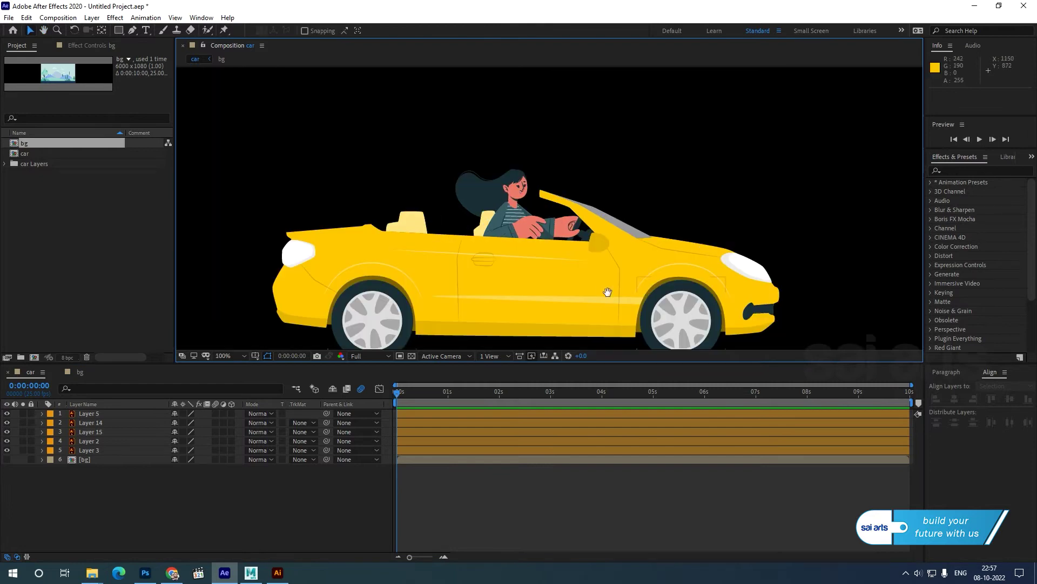
left_click_drag(326, 343, 384, 268)
Create a shape layer from the rear wheel's vector Layer 15.
left_click(424, 254)
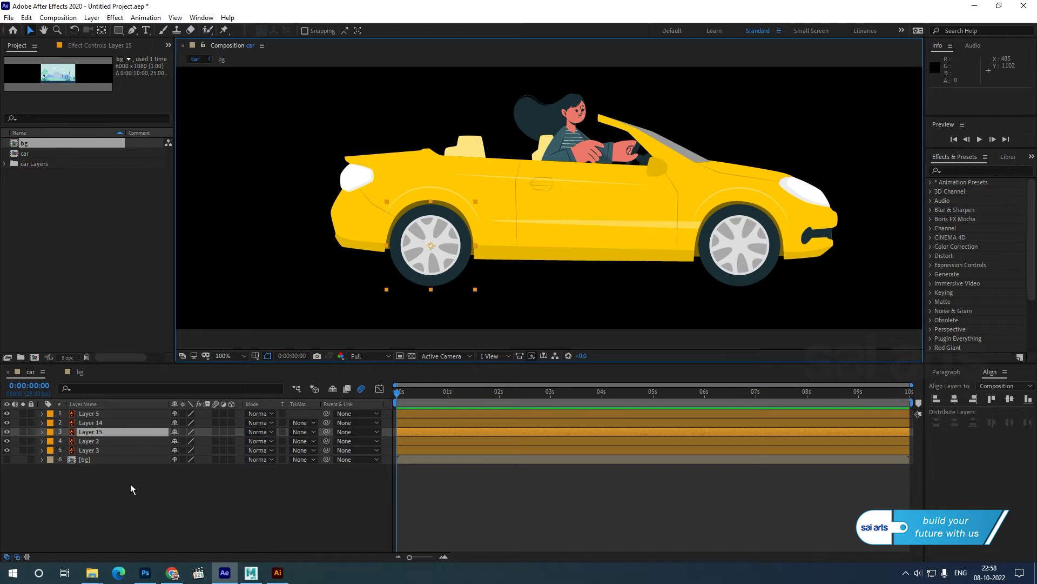
right_click(86, 433)
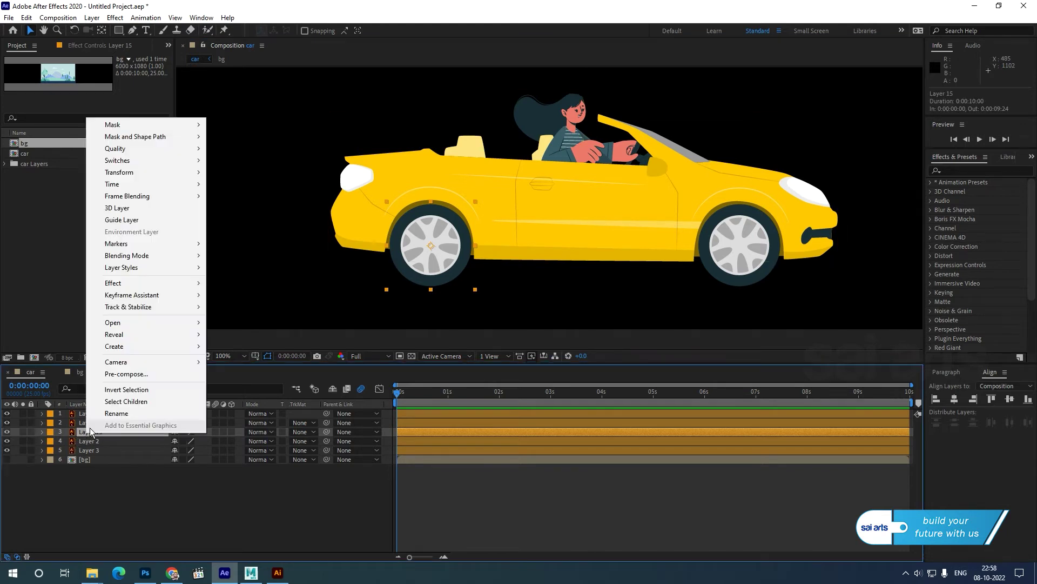
mouse_move(122, 347)
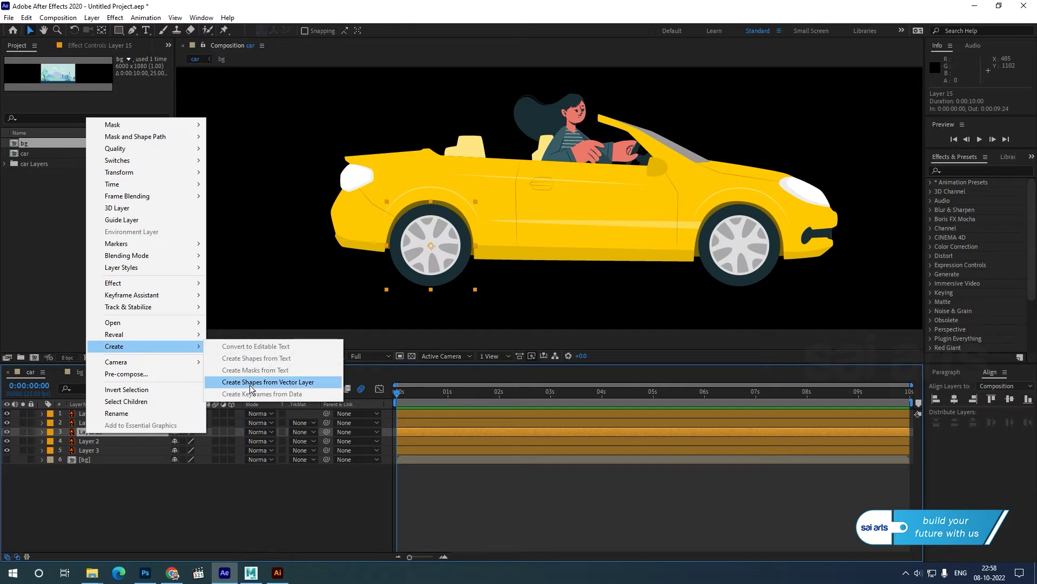
left_click(276, 382)
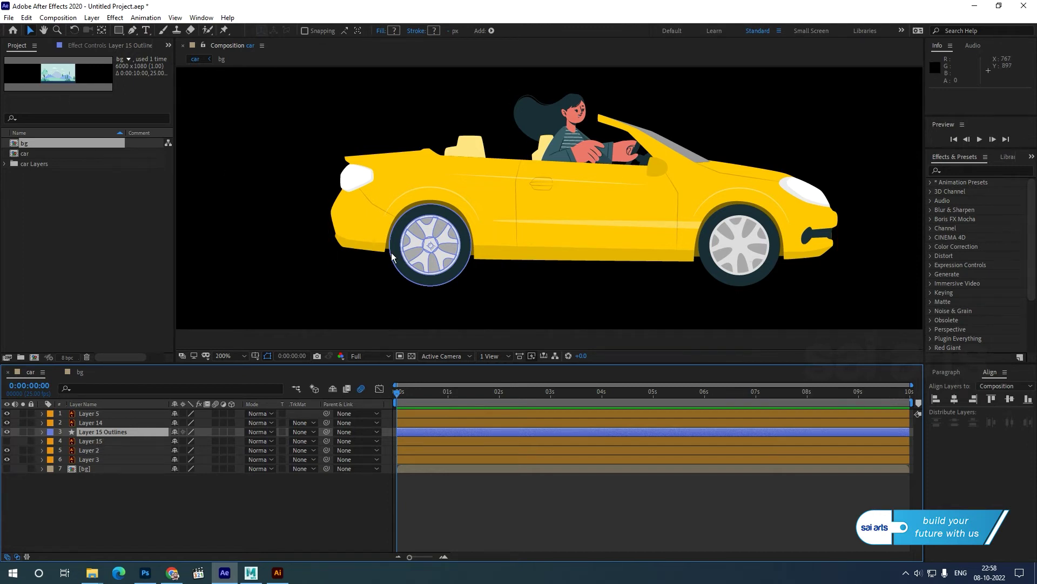
scroll(392, 261, "up", 1)
left_click_drag(407, 260, 457, 231)
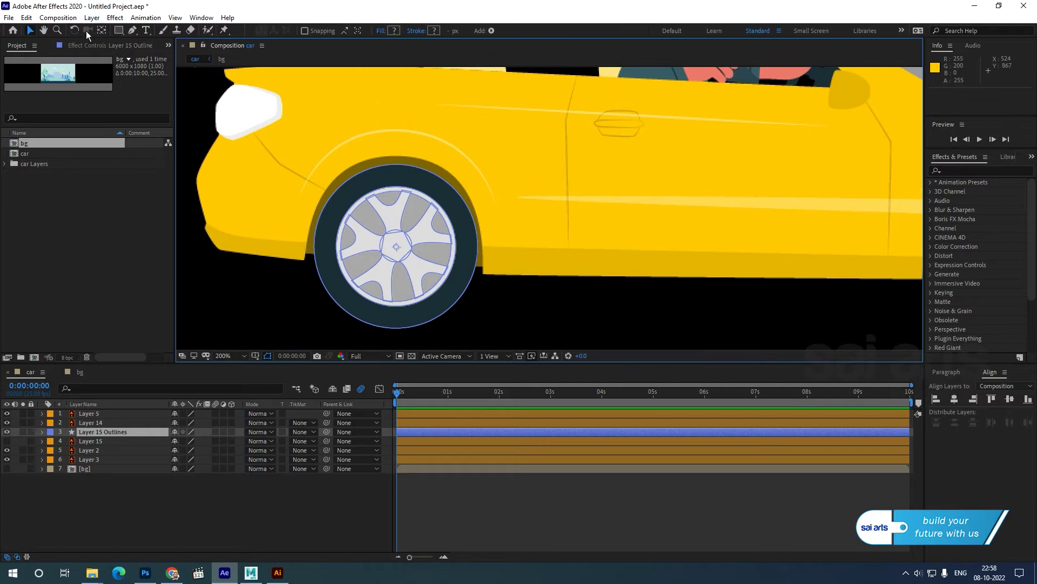
left_click(99, 28)
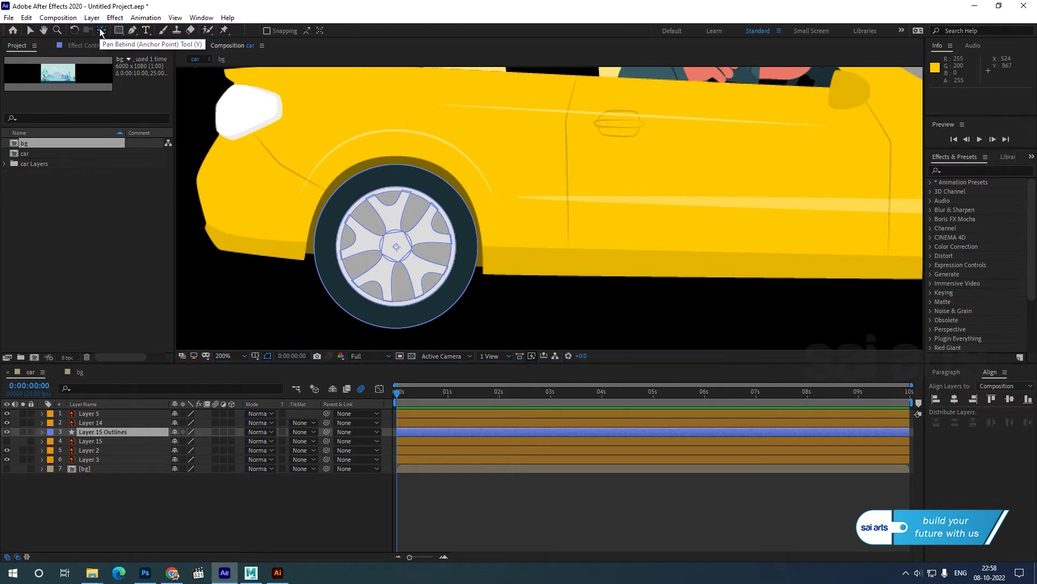
left_click(395, 244)
left_click(399, 254)
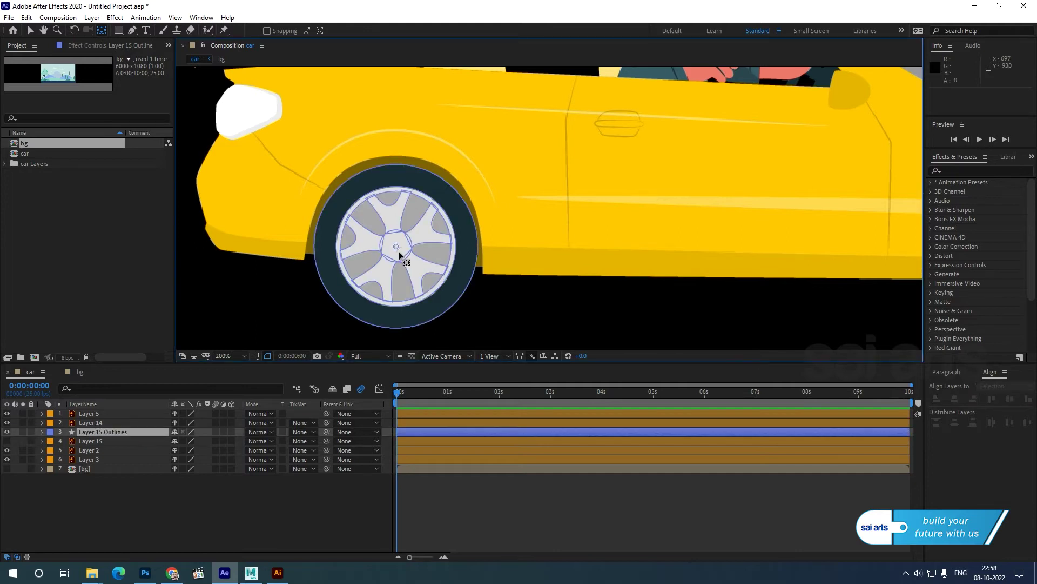
key("v")
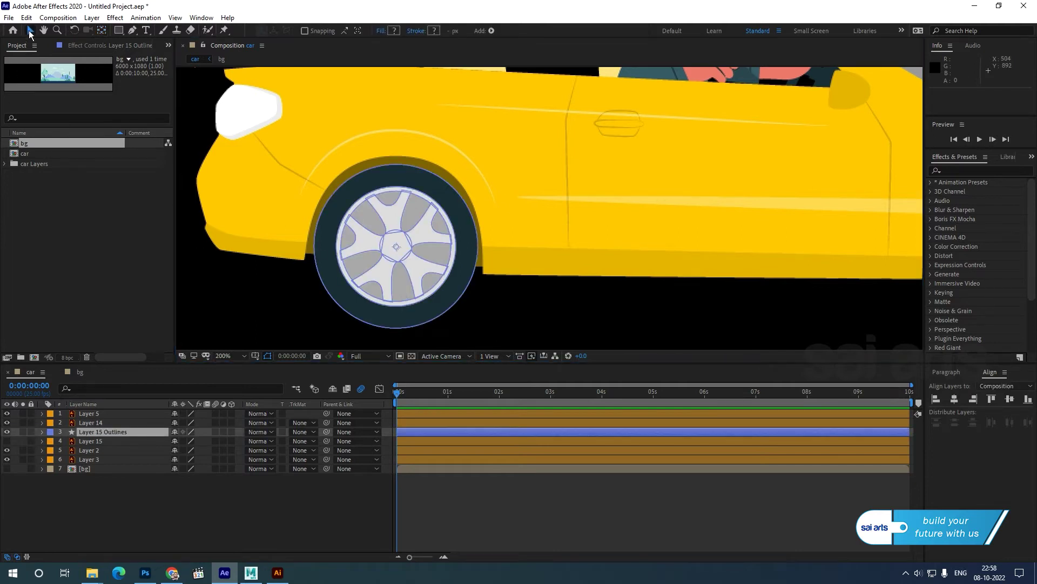
scroll(507, 203, "down", 2)
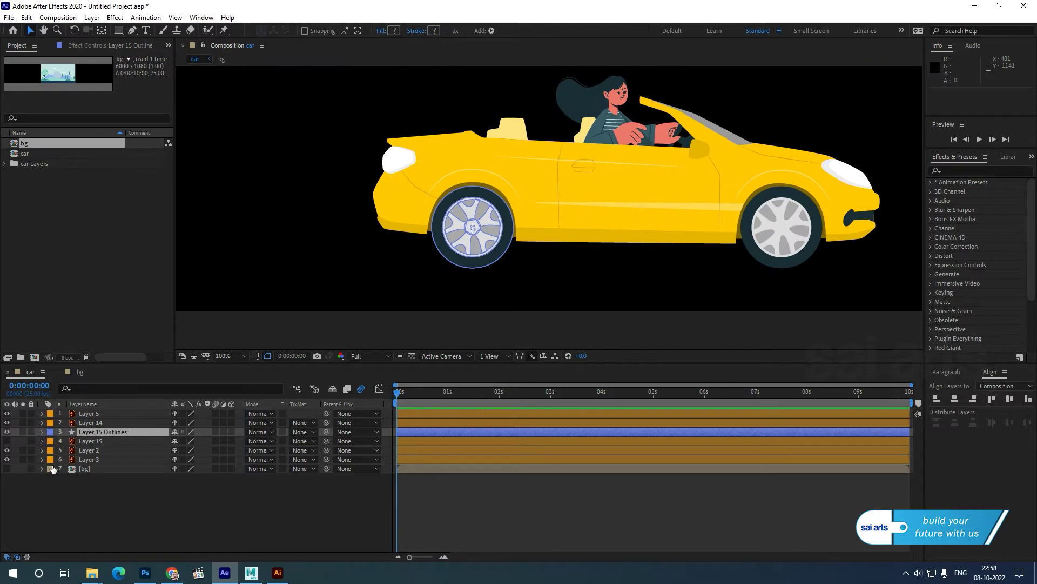
Keyframe Layer 15 Outlines' Rotation from 0s to 5 full turns at 9:24, then preview.
key("r")
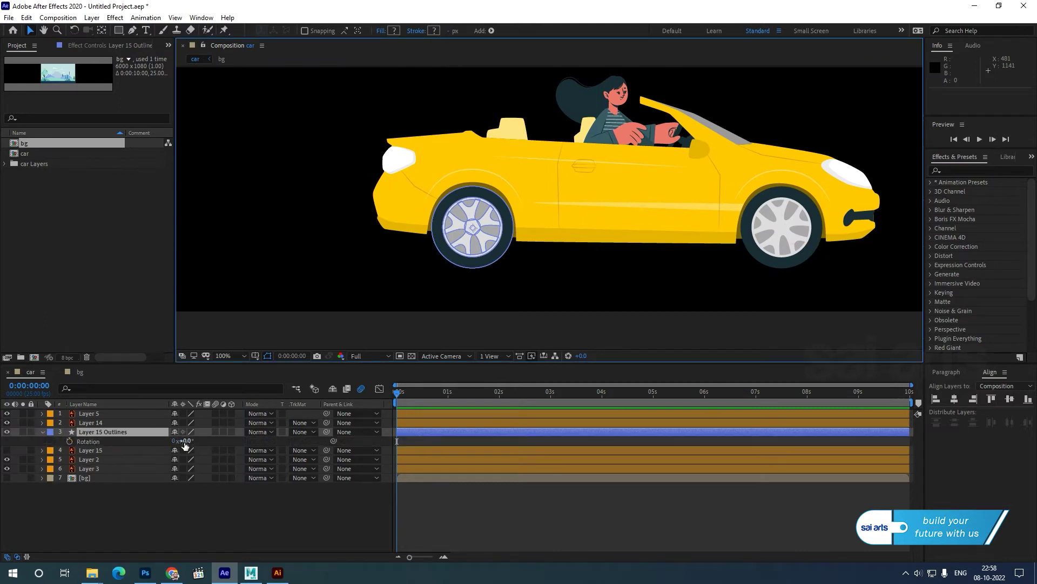
left_click(69, 442)
left_click_drag(404, 394, 951, 430)
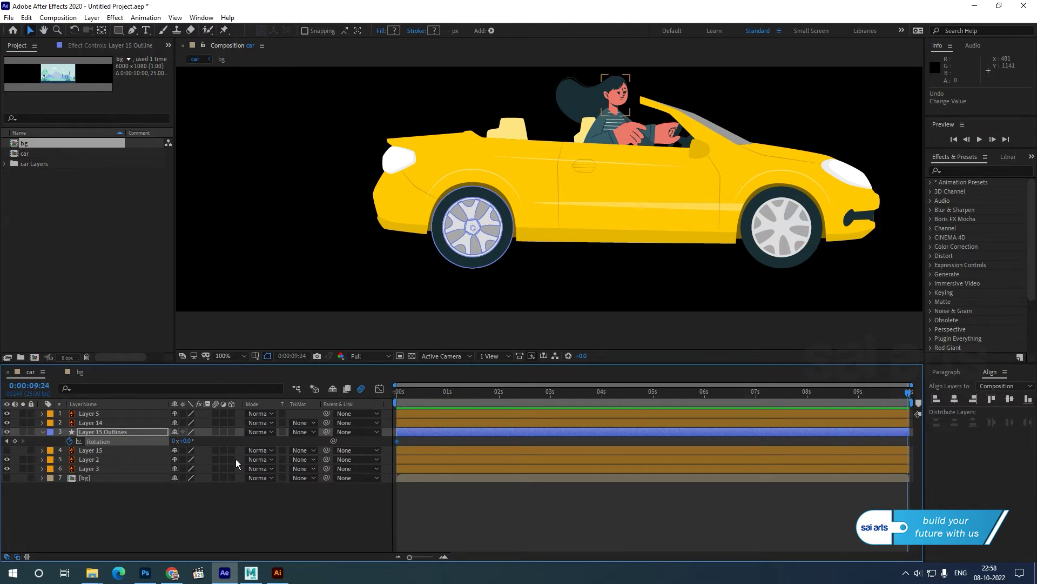
left_click(172, 441)
type("5")
key("Return")
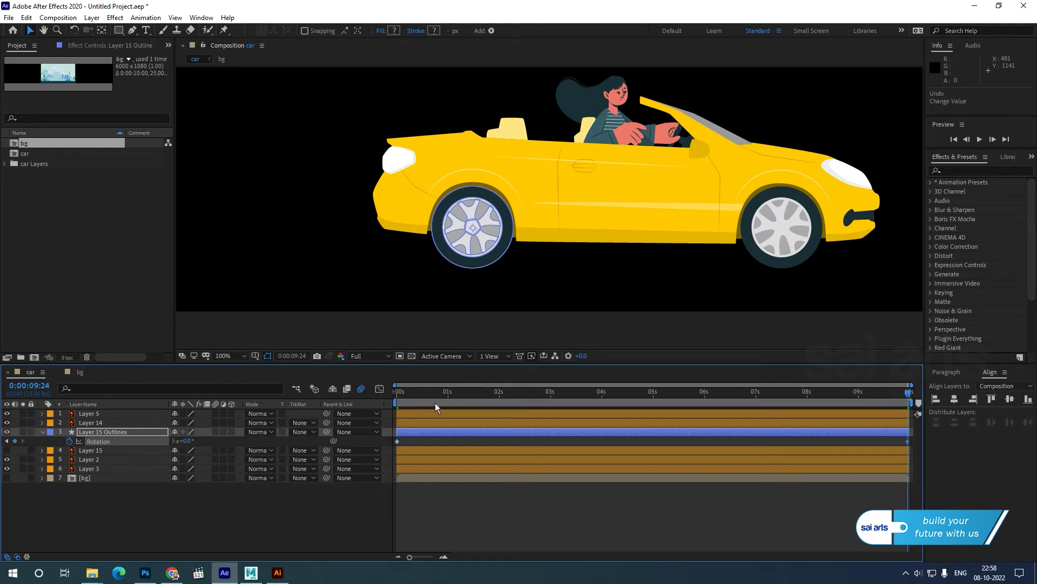
key("space")
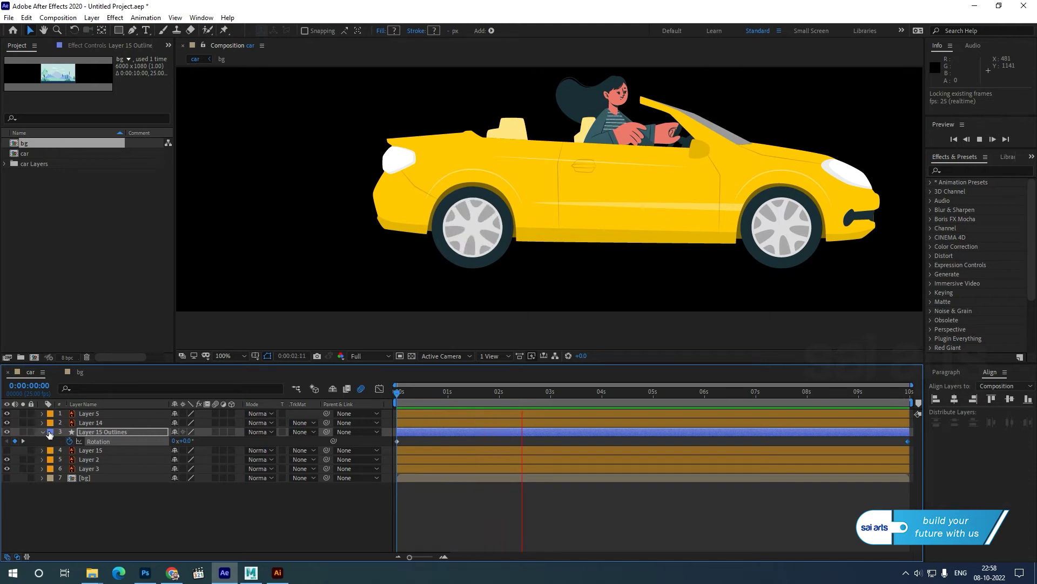
Duplicate Layer 15 Outlines and move the copy, Layer 15 Outlines 2, over the front wheel.
key("space")
left_click_drag(641, 393, 62, 478)
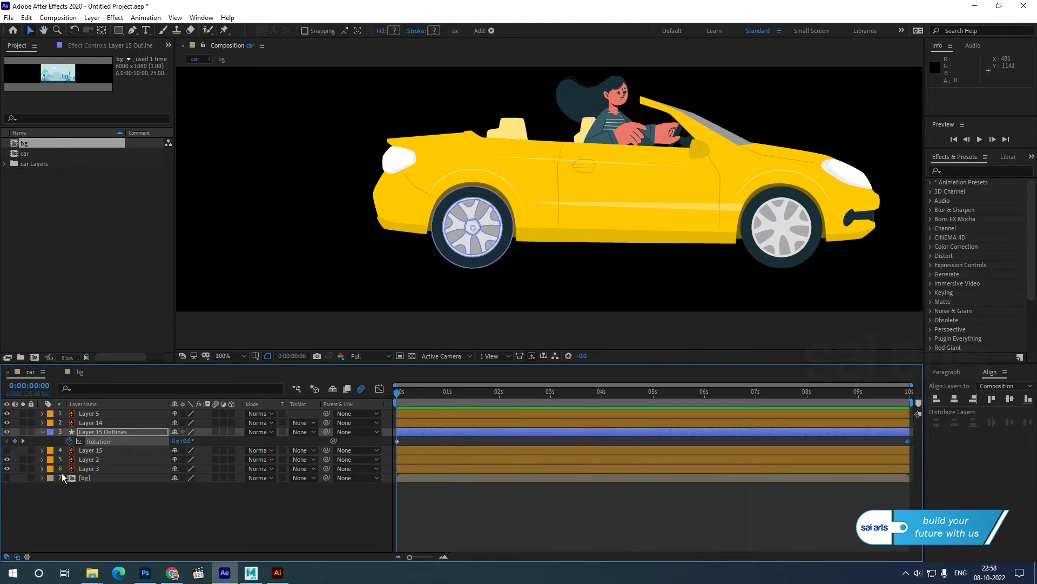
left_click(100, 433)
key("ctrl+d")
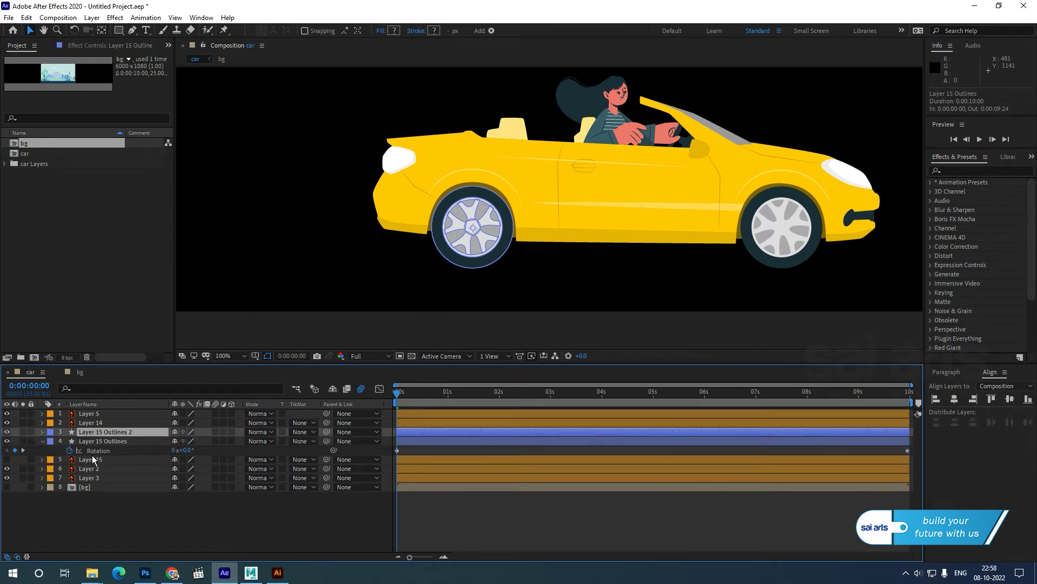
left_click_drag(482, 236, 791, 232)
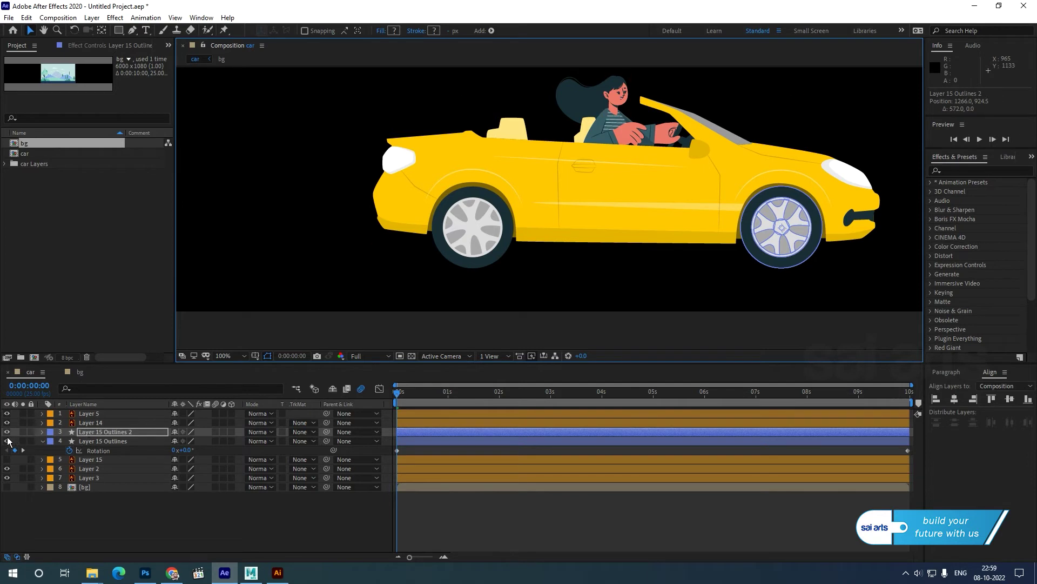
Toggle eye switches to identify the driver's head, car body and copied wheel layers, then select Layer 5.
left_click(6, 423)
left_click(7, 423)
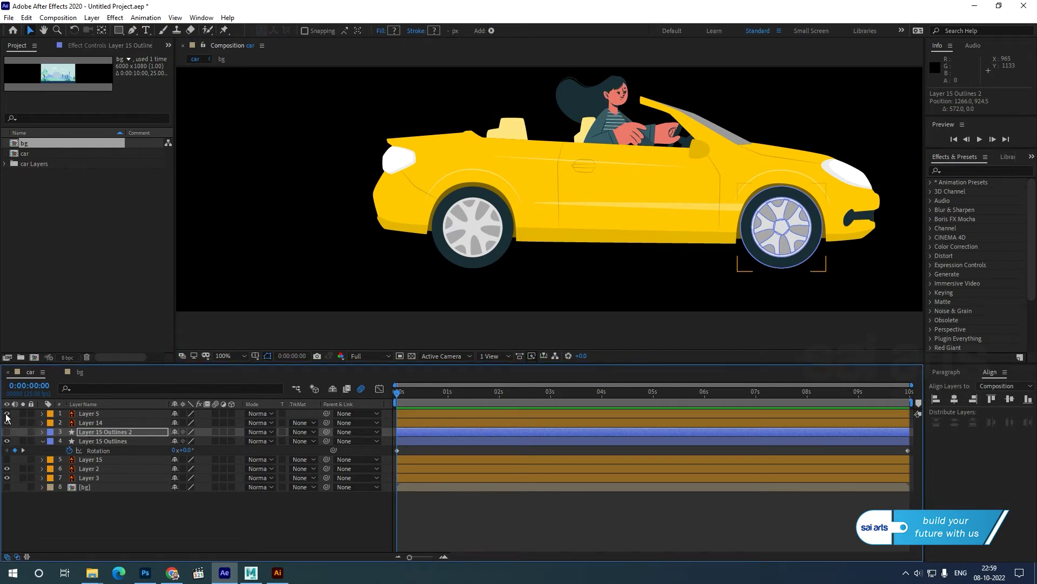
left_click(7, 470)
left_click(7, 470)
left_click(6, 430)
left_click(7, 431)
left_click(6, 431)
left_click(86, 415)
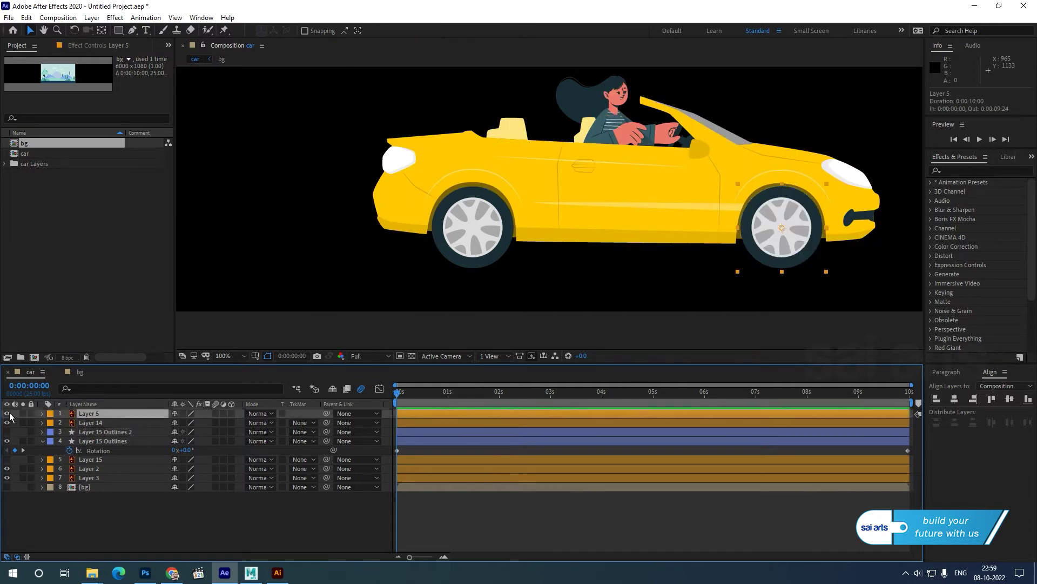
Hide the original front wheel, Layer 5, show Layer 15 Outlines 2, and preview both spinning wheels.
left_click(7, 413)
left_click(6, 432)
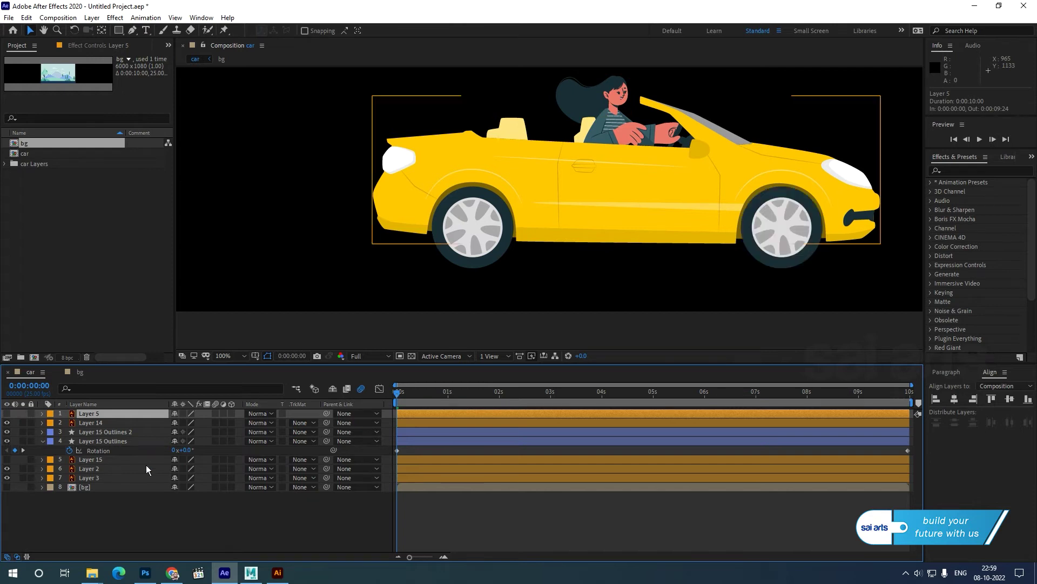
key("space")
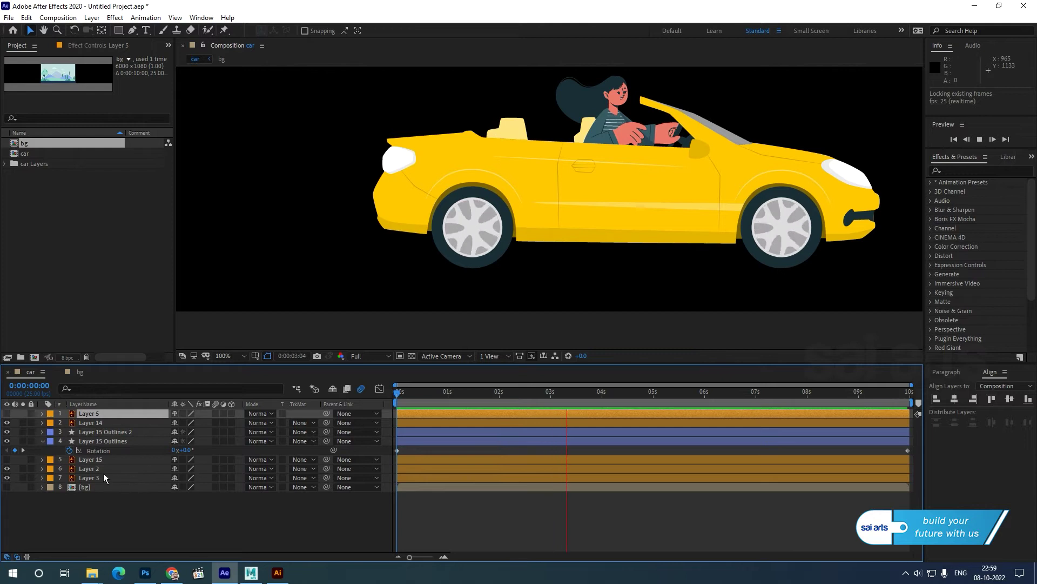
key("space")
left_click_drag(638, 170, 589, 232)
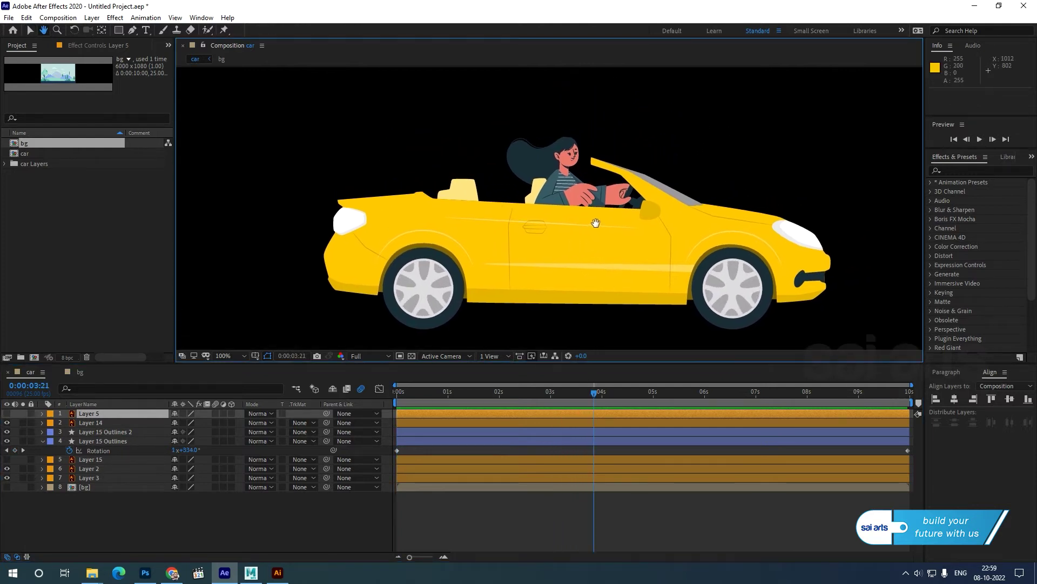
Identify and select the hair layer, Layer 3, then zoom in on the driver with the transparency grid on.
left_click(91, 422)
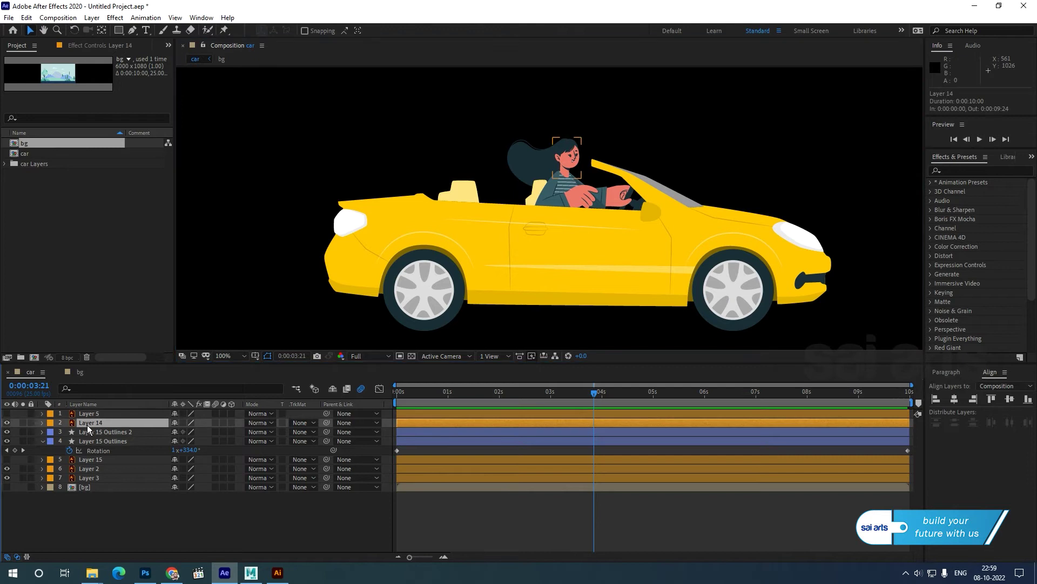
left_click(7, 478)
left_click(7, 477)
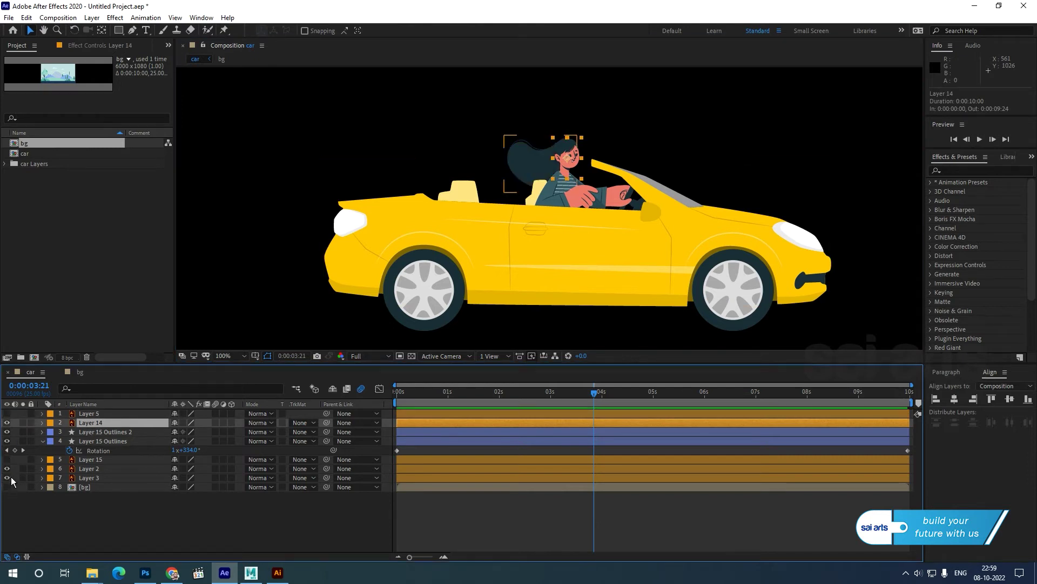
left_click(89, 477)
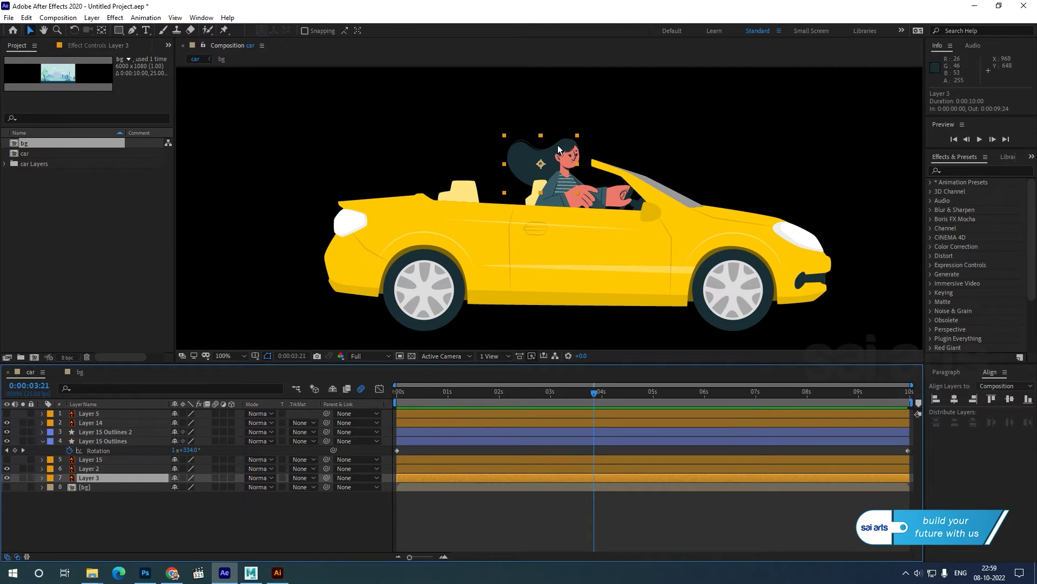
key("period")
left_click(412, 356)
left_click_drag(458, 257, 466, 332)
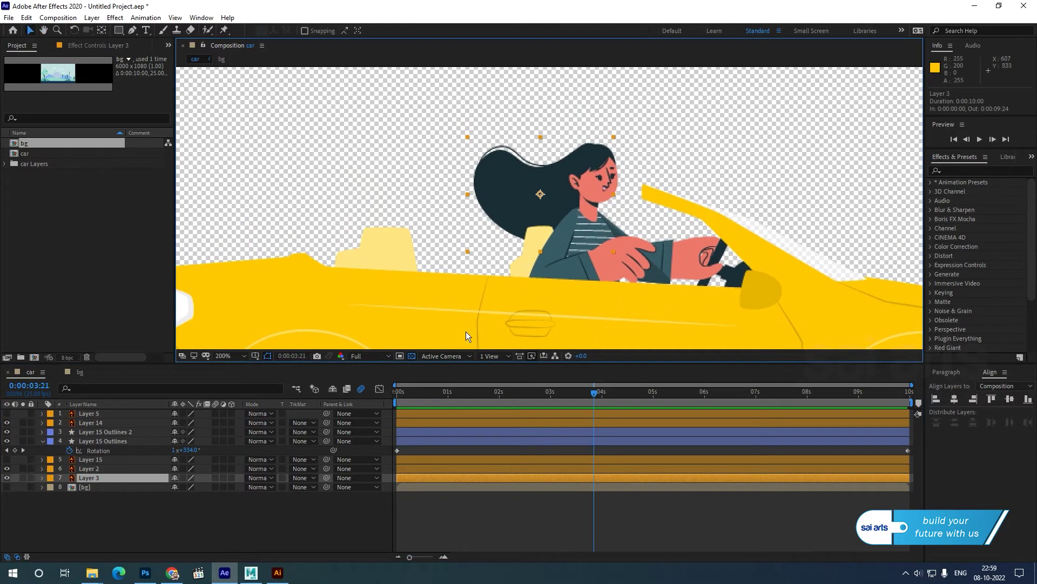
Apply Wave Warp to Layer 3 with Direction -90°, Wave Speed 0.5, Height 1 and Width 28.
left_click(958, 170)
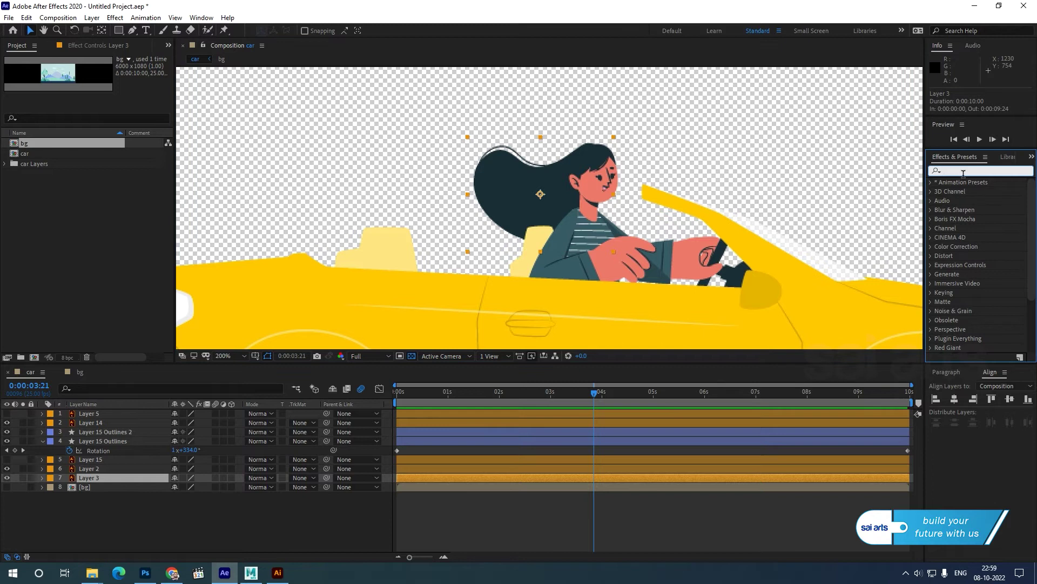
type("wave")
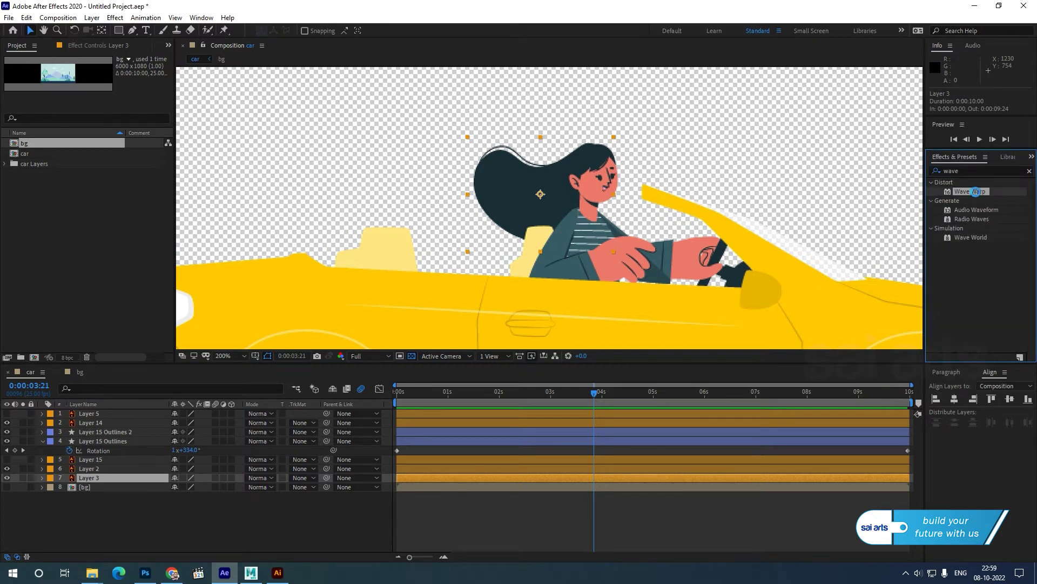
double_click(975, 192)
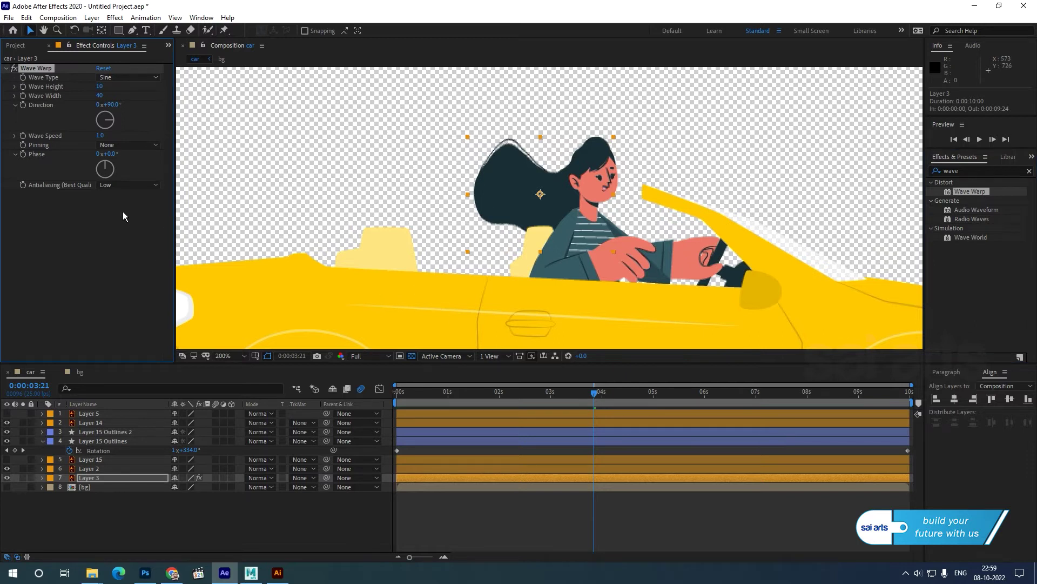
left_click_drag(106, 128, 94, 128)
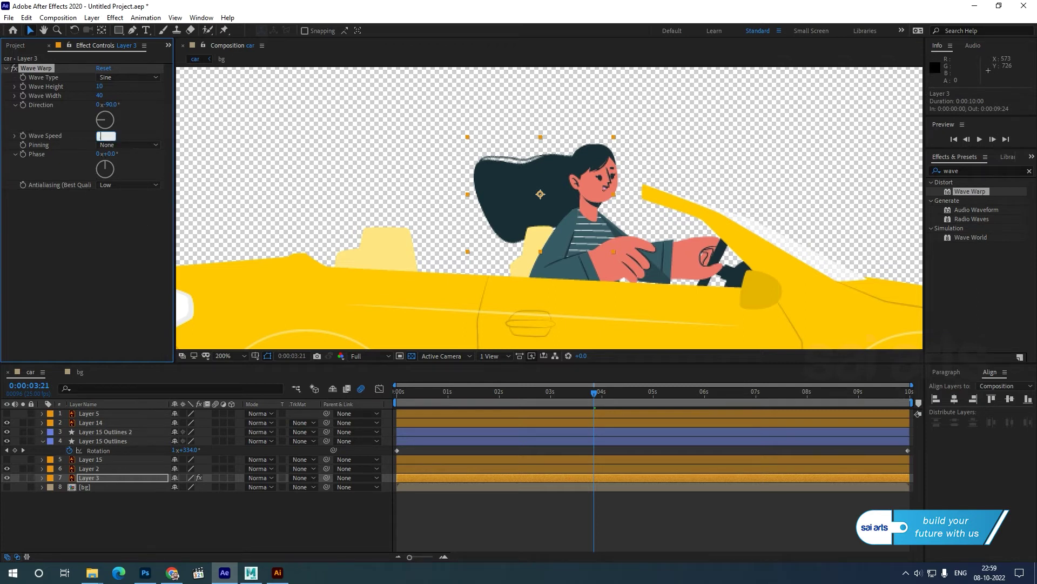
key("Return")
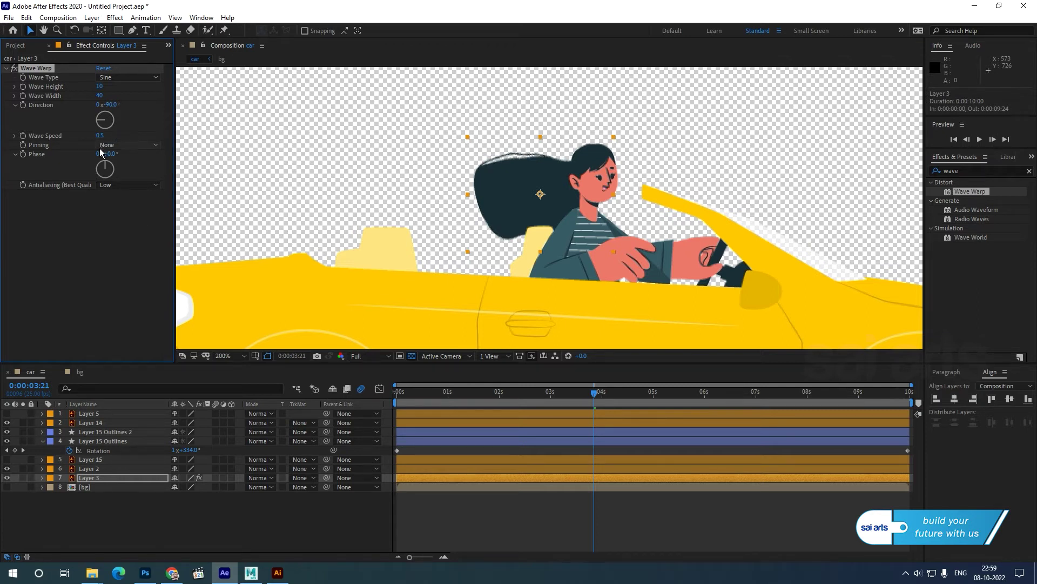
left_click_drag(114, 107, 98, 88)
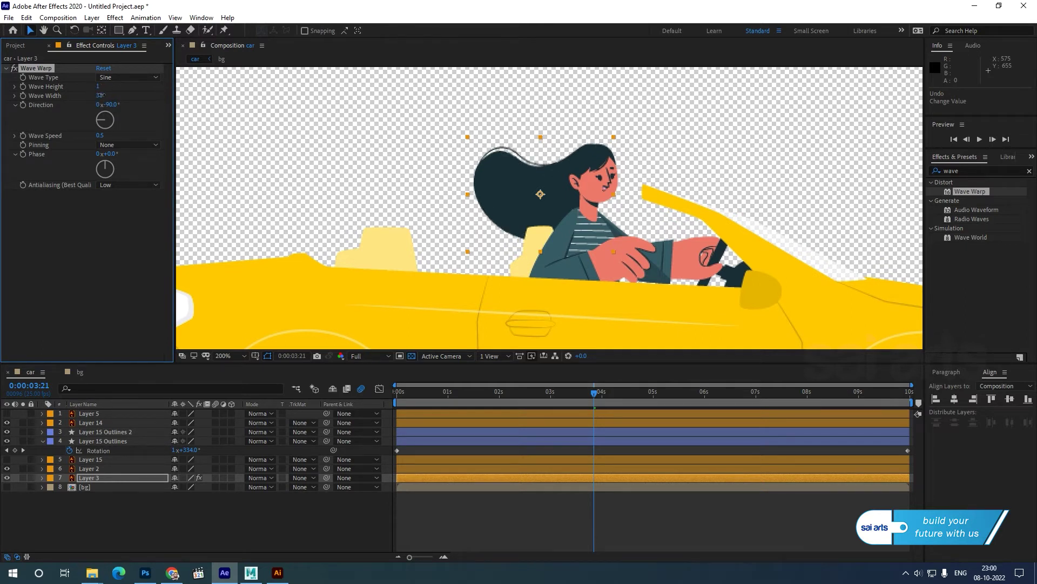
Scrub the hair's Wave Warp to Wave Height 5 and Wave Width 41, previewing between adjustments.
key("space")
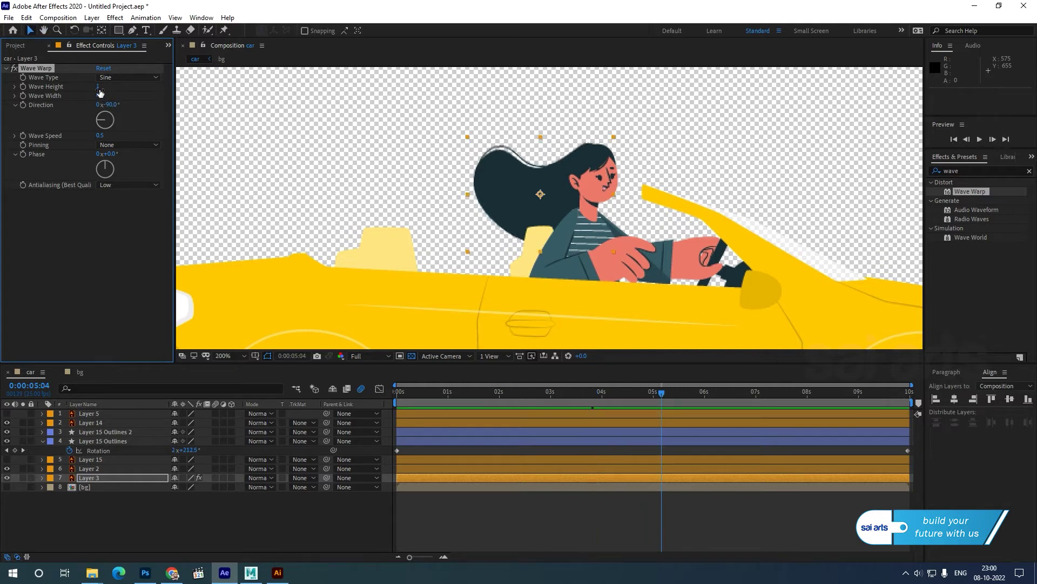
left_click_drag(101, 85, 85, 103)
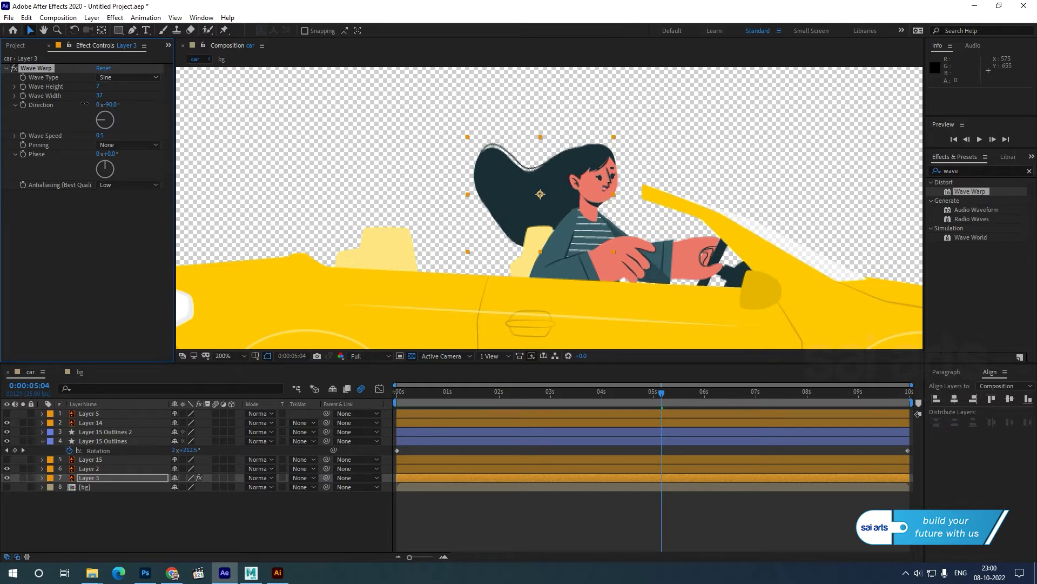
key("space")
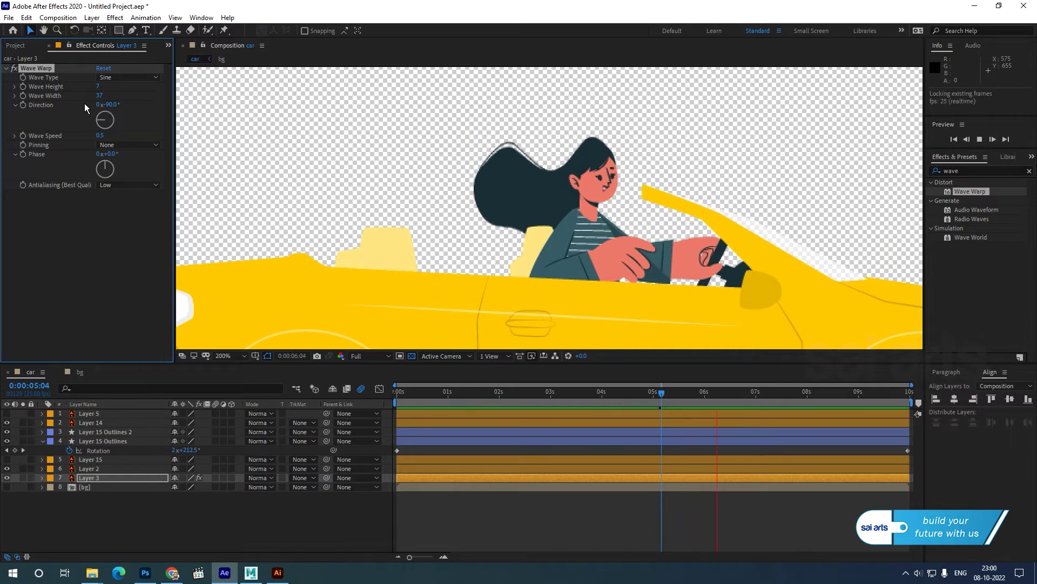
key("space")
left_click_drag(99, 95, 83, 105)
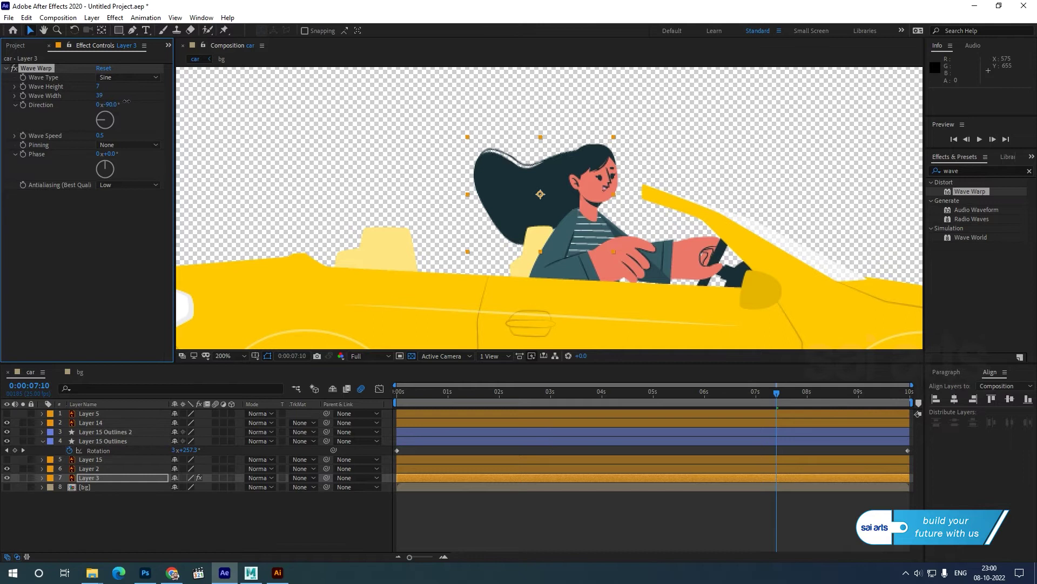
key("space")
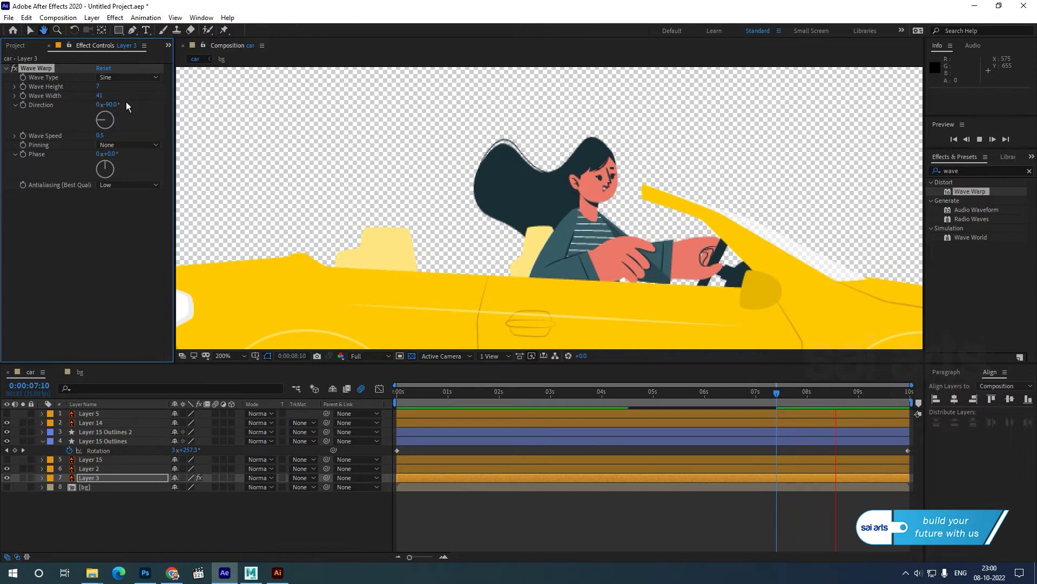
left_click_drag(97, 87, 102, 95)
key("space")
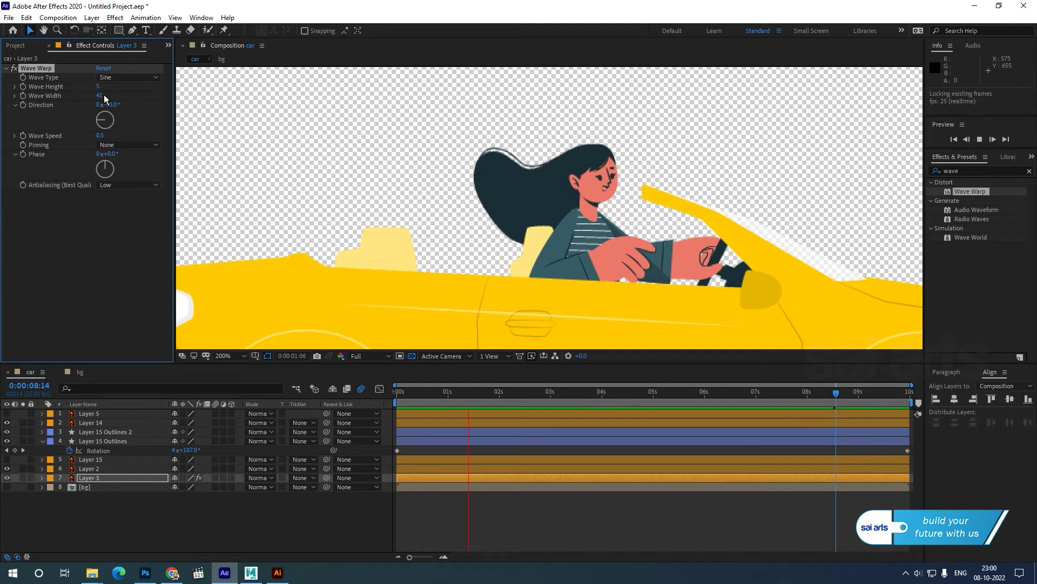
key("space")
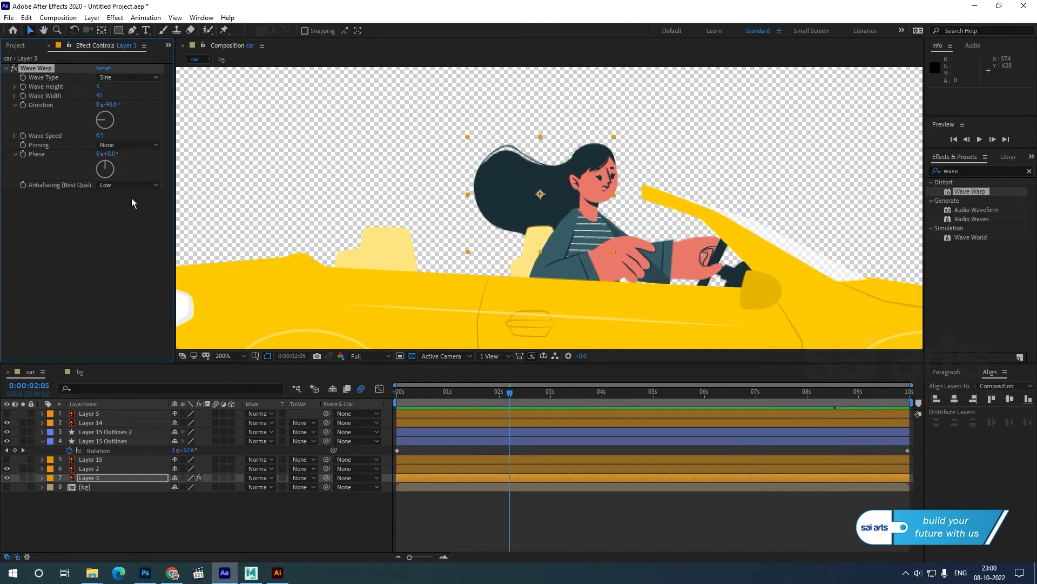
Duplicate Layer 3 and delete the Wave Warp effect from the copy, Layer 16.
left_click(96, 479)
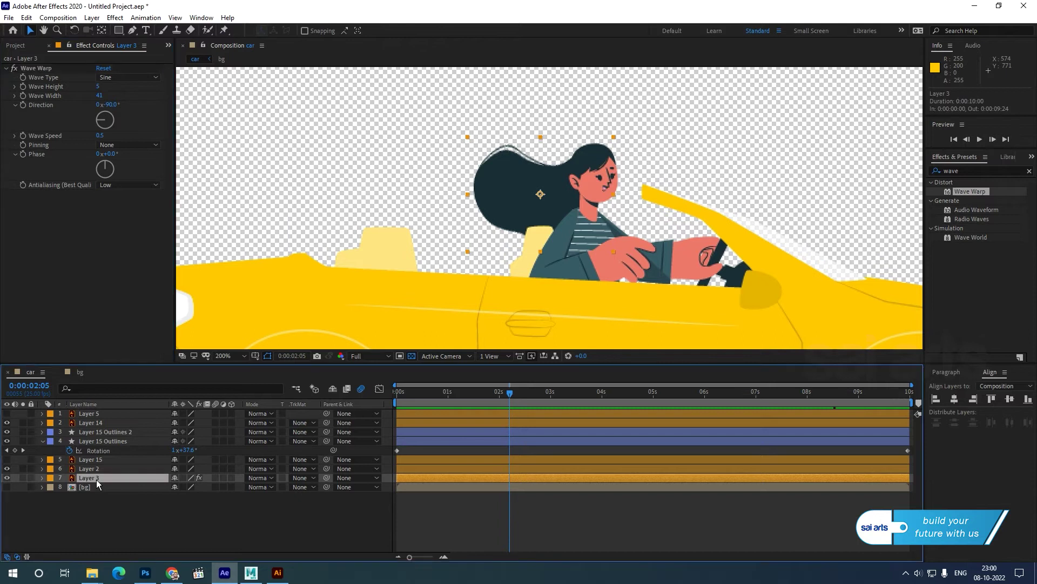
key("ctrl+d")
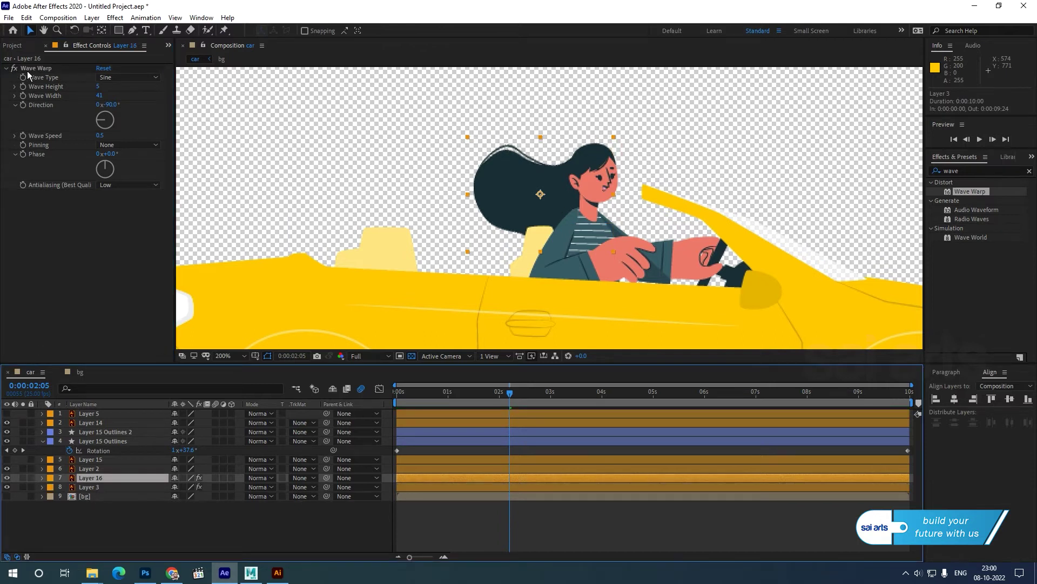
left_click(34, 68)
key("Delete")
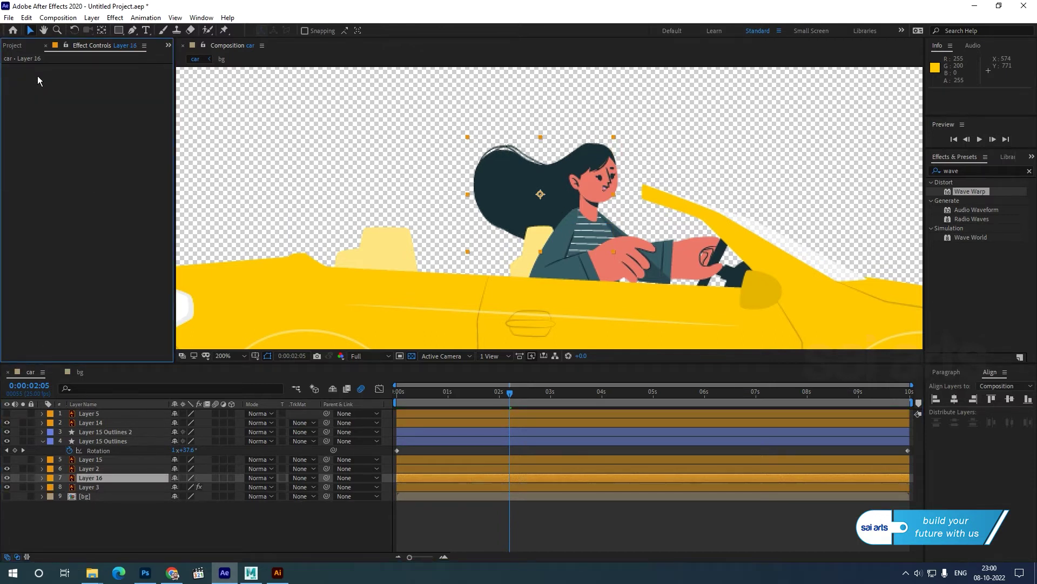
Draw a closed Pen mask around the driver's head, hair and shoulder on Layer 16.
left_click(132, 30)
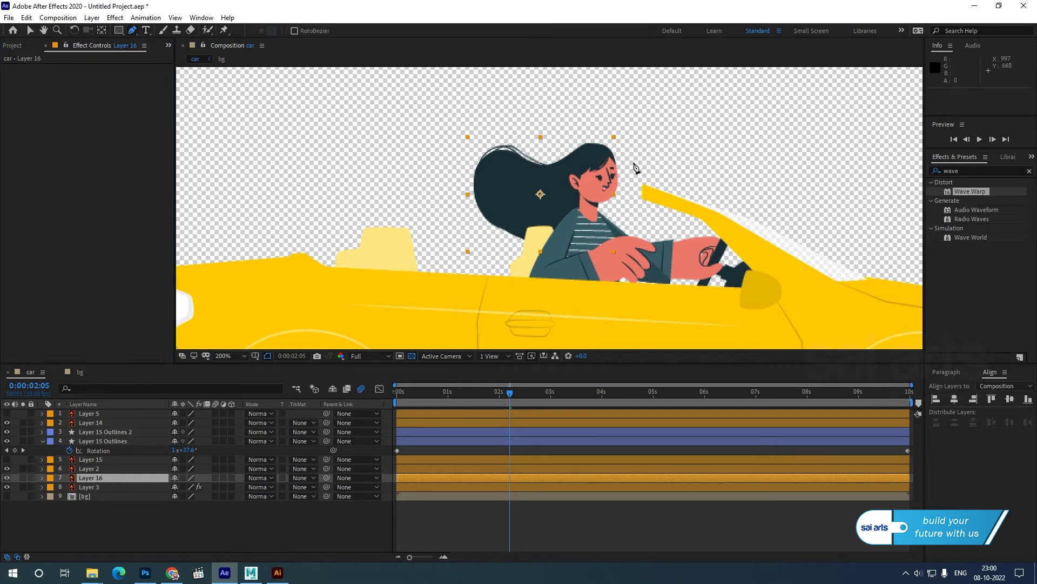
left_click(611, 127)
left_click(570, 142)
left_click(537, 174)
left_click(568, 205)
left_click(609, 225)
left_click(651, 173)
left_click(629, 136)
left_click(611, 129)
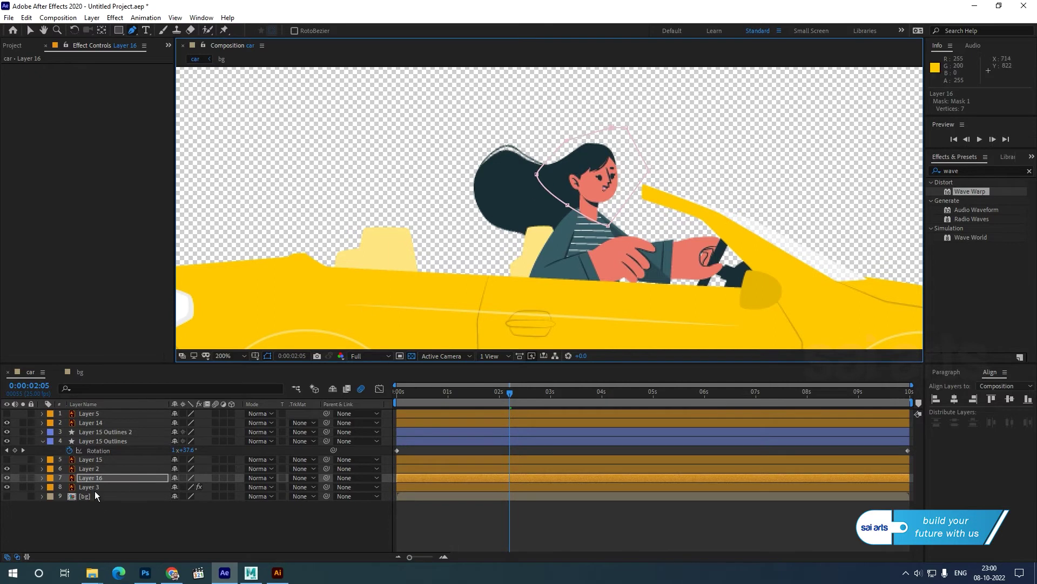
Set Mask Feather to 17 pixels and preview the masked hair from the start.
key("f")
left_click_drag(179, 495, 188, 495)
left_click_drag(519, 391, 453, 405)
key("space")
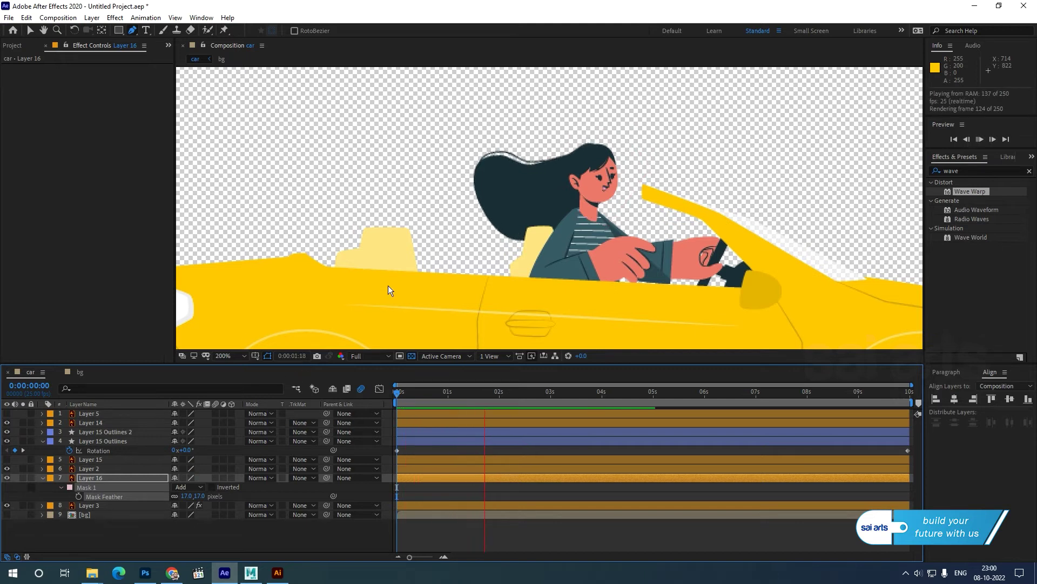
key("space")
key("v")
scroll(497, 182, "down", 2)
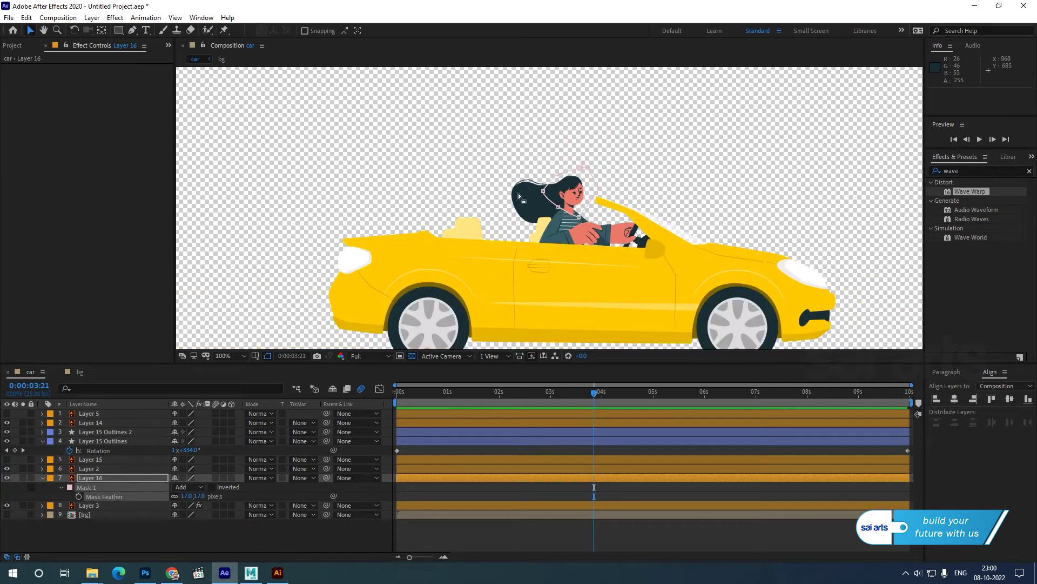
scroll(518, 193, "down", 1)
left_click(869, 206)
mouse_move(398, 400)
left_mouse_down()
mouse_move(659, 387)
mouse_move(401, 392)
mouse_move(695, 414)
mouse_move(396, 418)
left_mouse_up()
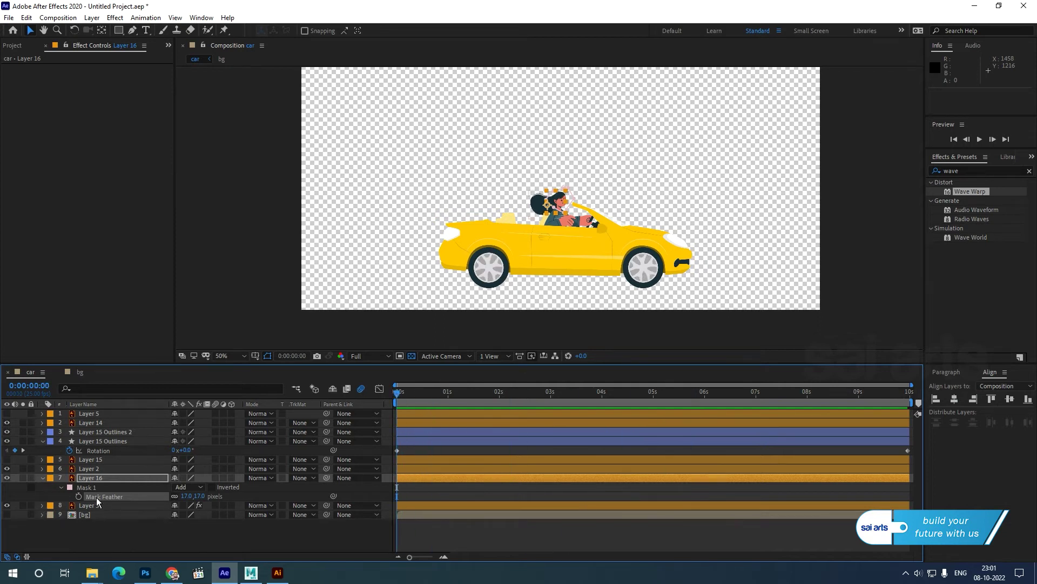
Keyframe Layer 2's Position, nudging the car body up, then back down at frame 14.
key("ctrl+Up")
left_click(7, 469)
left_click(7, 470)
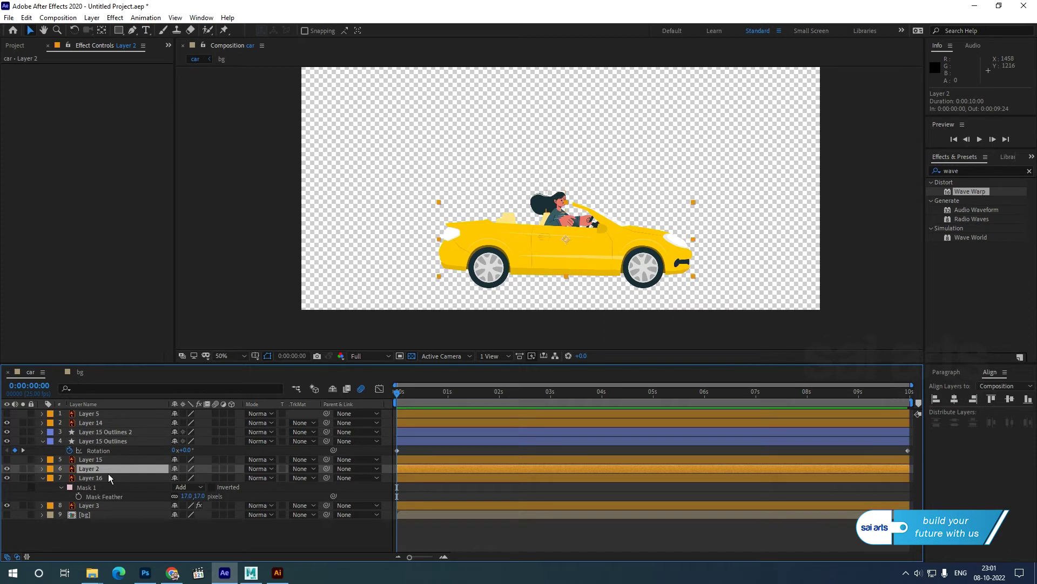
key("p")
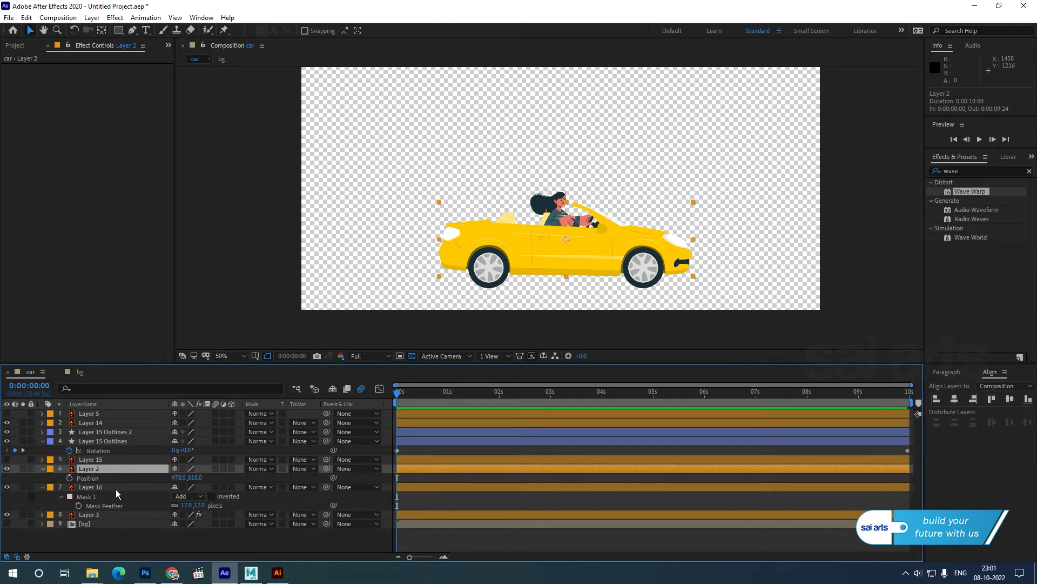
left_click(70, 479)
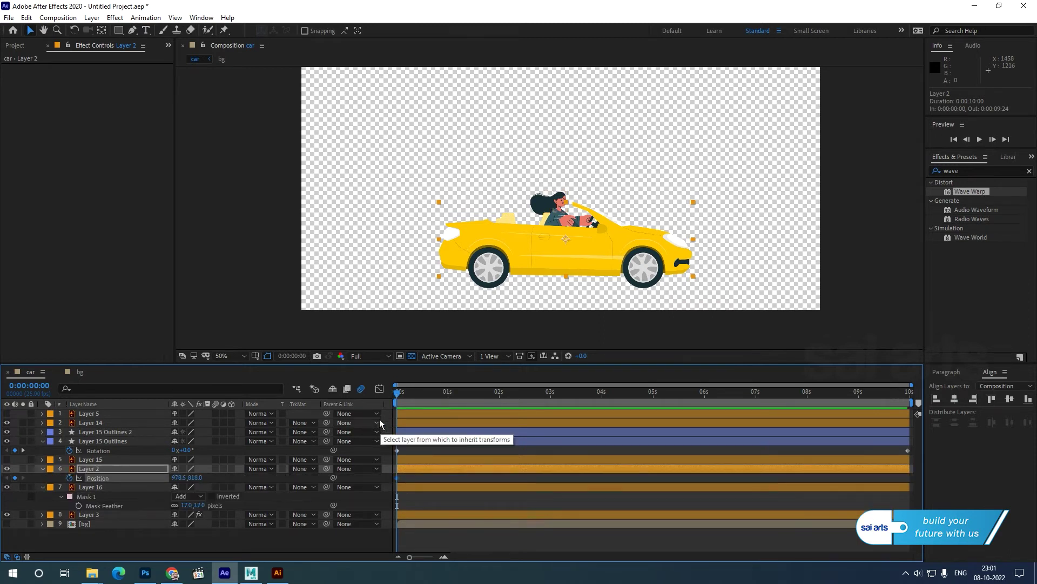
left_click_drag(398, 393, 411, 398)
key("Up")
key("Up")
key("Up")
key("Up")
key("Up")
key("Up")
mouse_move(416, 396)
left_mouse_down()
mouse_move(397, 401)
mouse_move(429, 405)
left_mouse_up()
key("Down")
key("Down")
key("Down")
key("Down")
key("Down")
key("Down")
key("Down")
key("Down")
key("space")
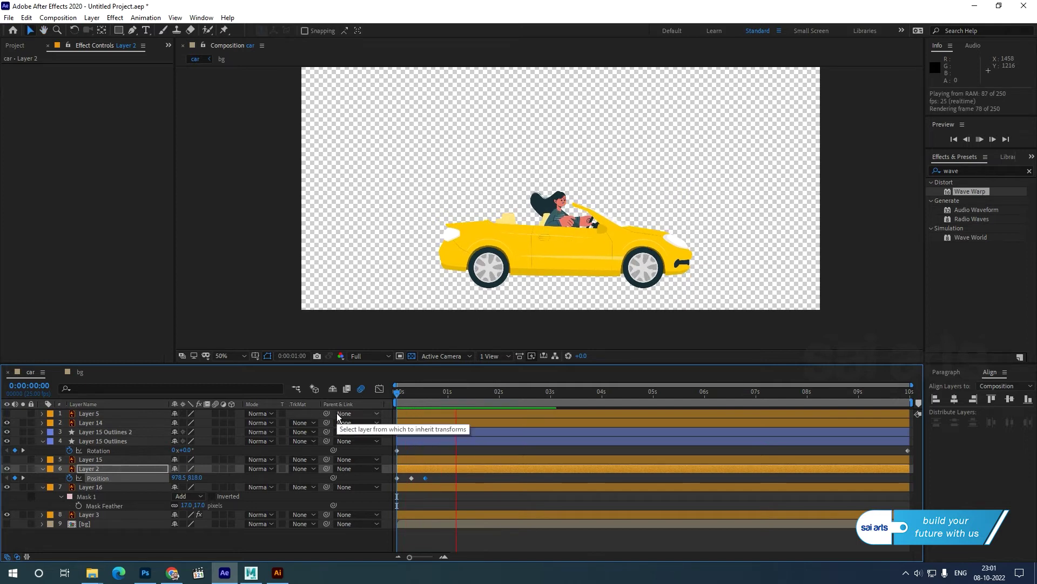
key("space")
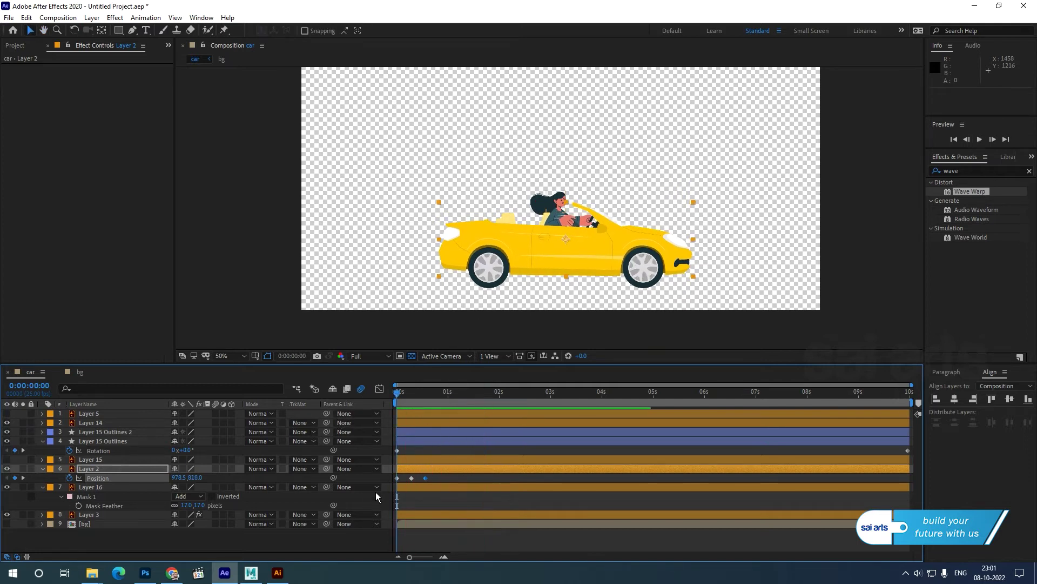
Paste the first Position keyframe at frame 14, add up/down bob keyframes at frame 21 and 0:00:01:04.
left_click(397, 478)
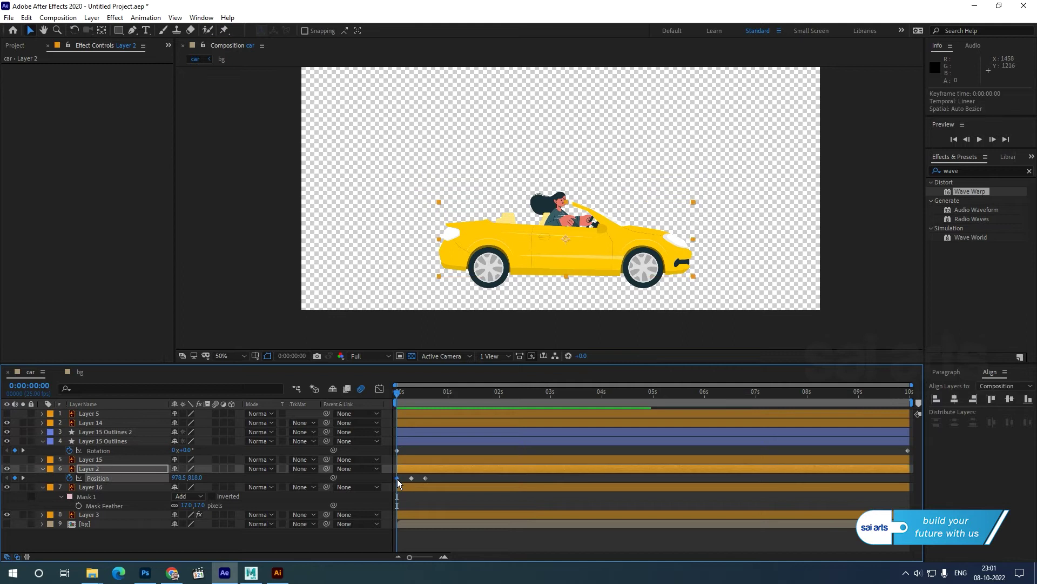
key("ctrl+c")
left_click_drag(398, 392, 427, 407)
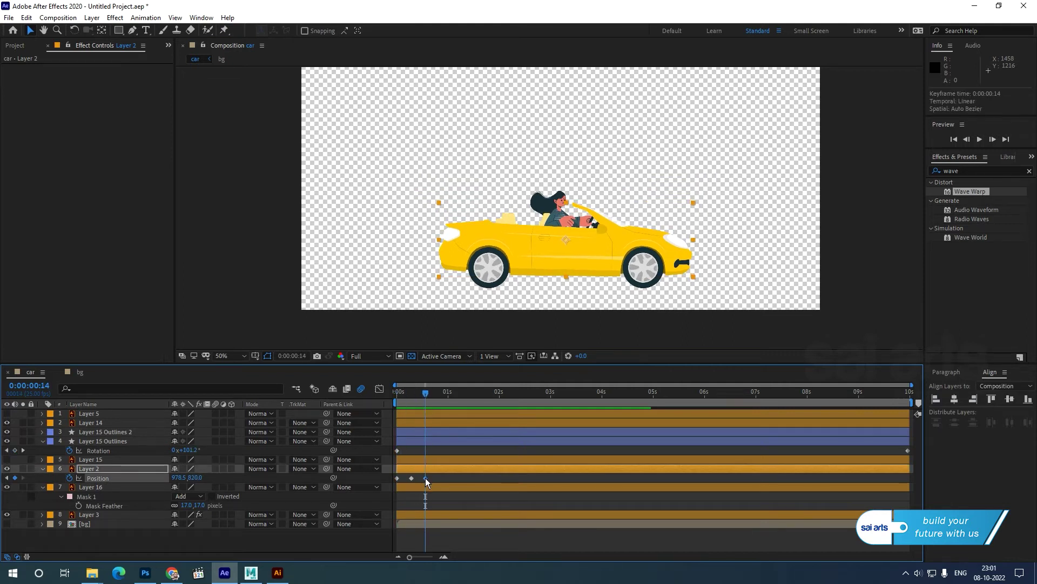
key("ctrl+v")
key("ctrl+v")
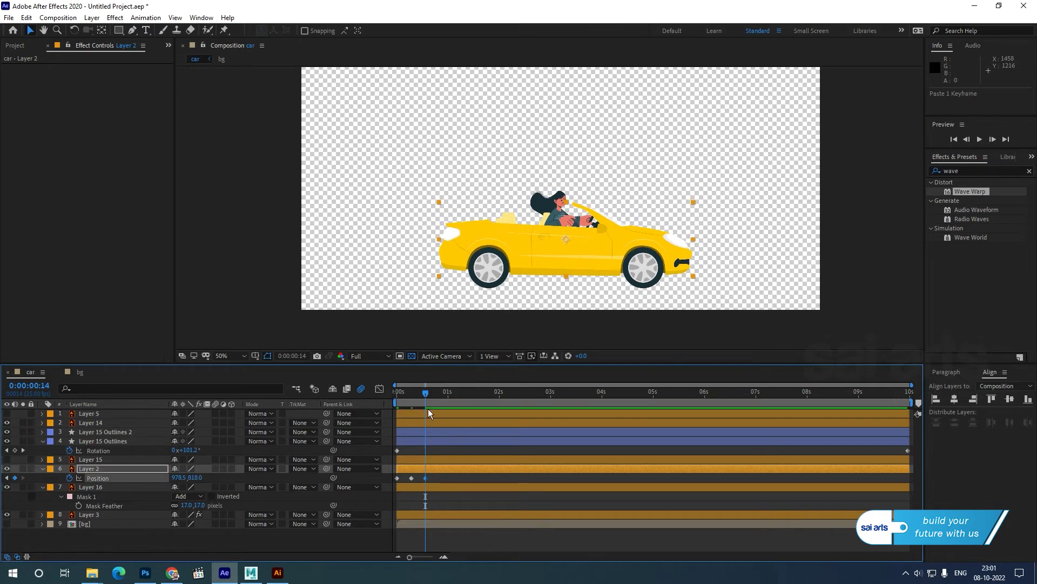
key("space")
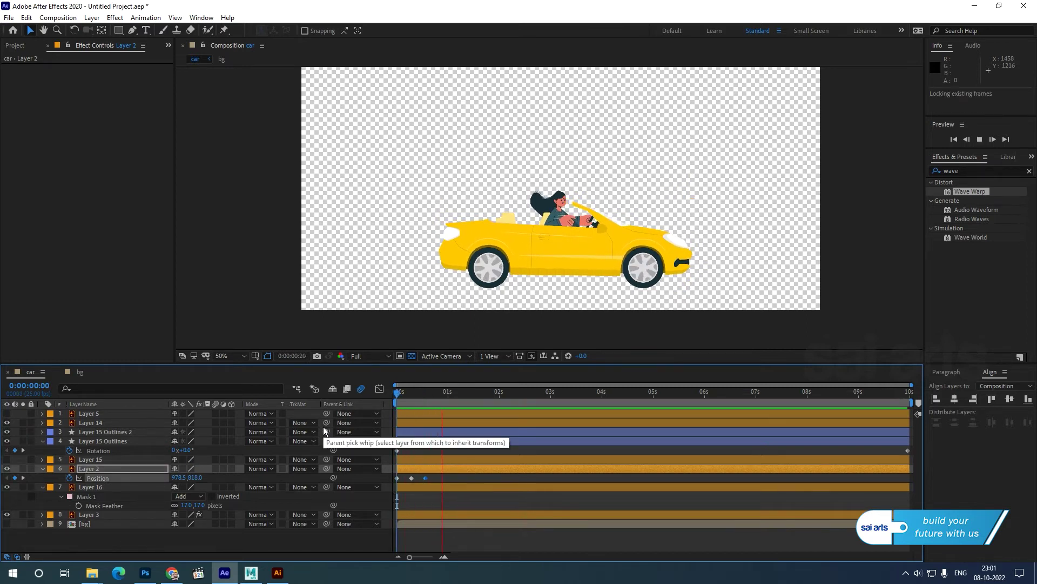
left_click_drag(468, 393, 440, 410)
key("Up")
key("Up")
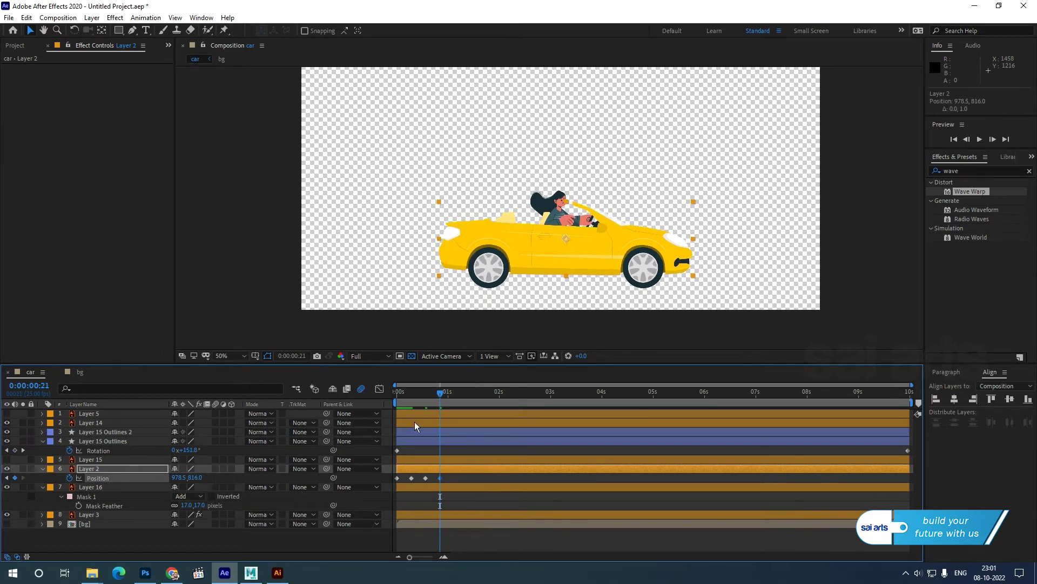
left_click(455, 398)
key("Down")
key("Down")
key("Down")
key("Down")
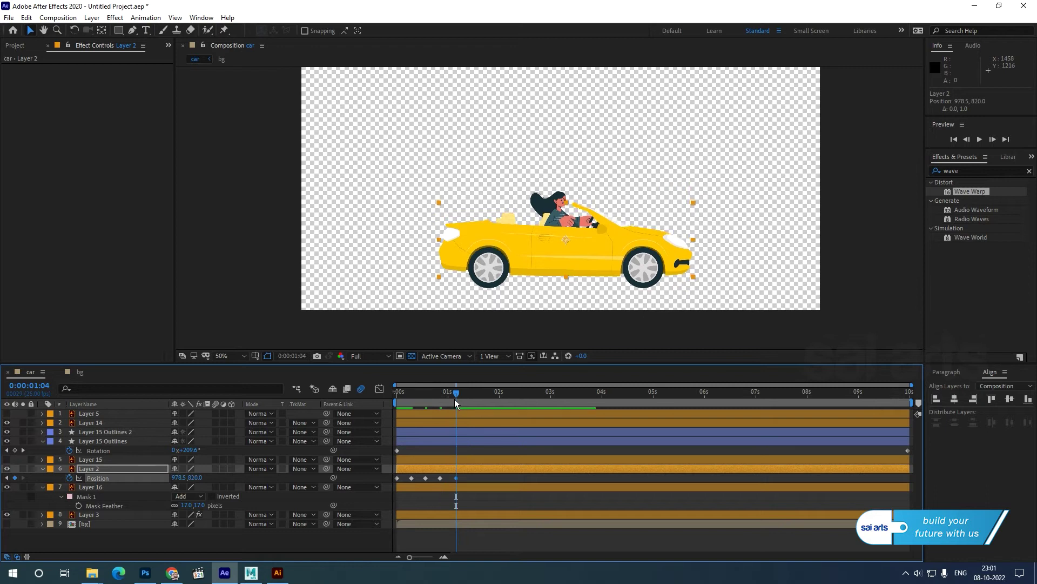
left_click_drag(458, 393, 475, 398)
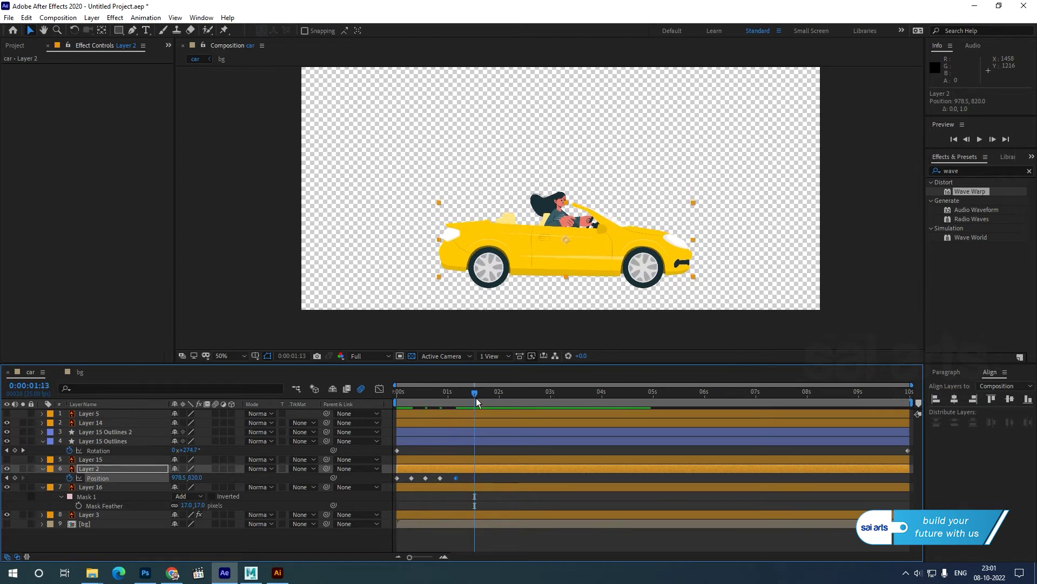
key("space")
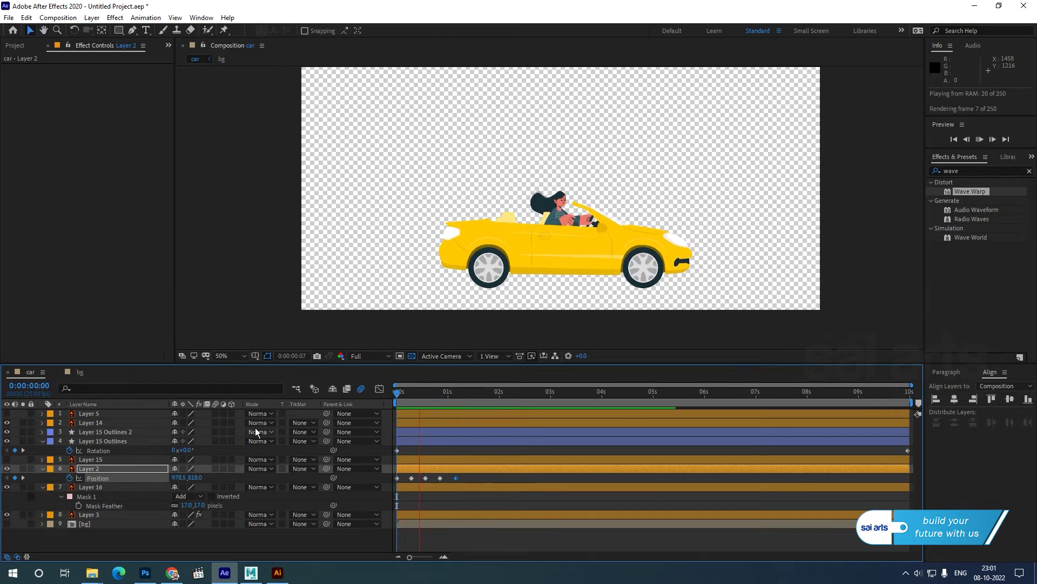
key("space")
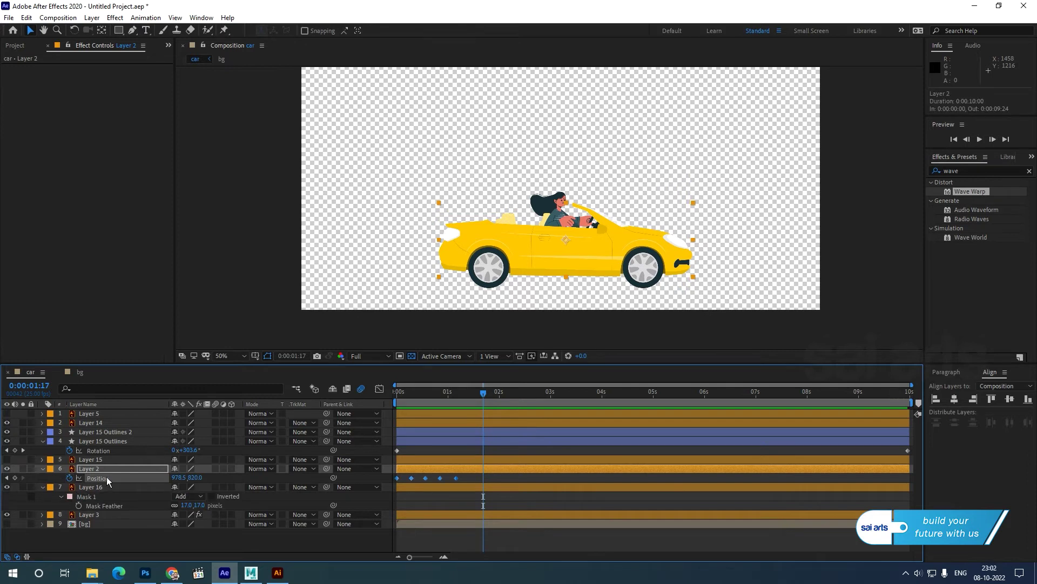
Add the expression loopOut("pingpong") to Layer 2's Position via Animation > Add Expression, then play it back.
left_click(147, 18)
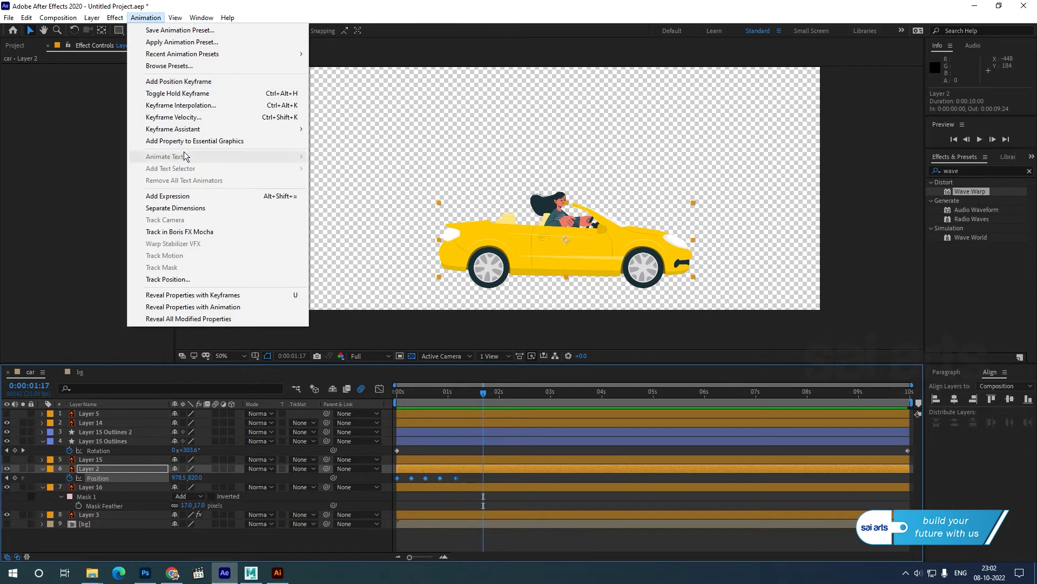
left_click(188, 200)
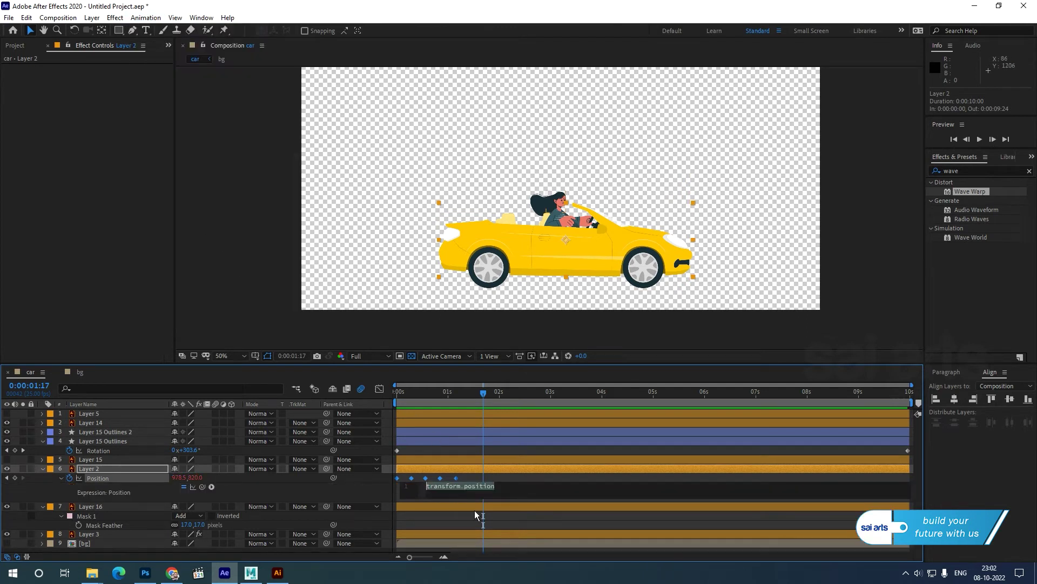
type("loo")
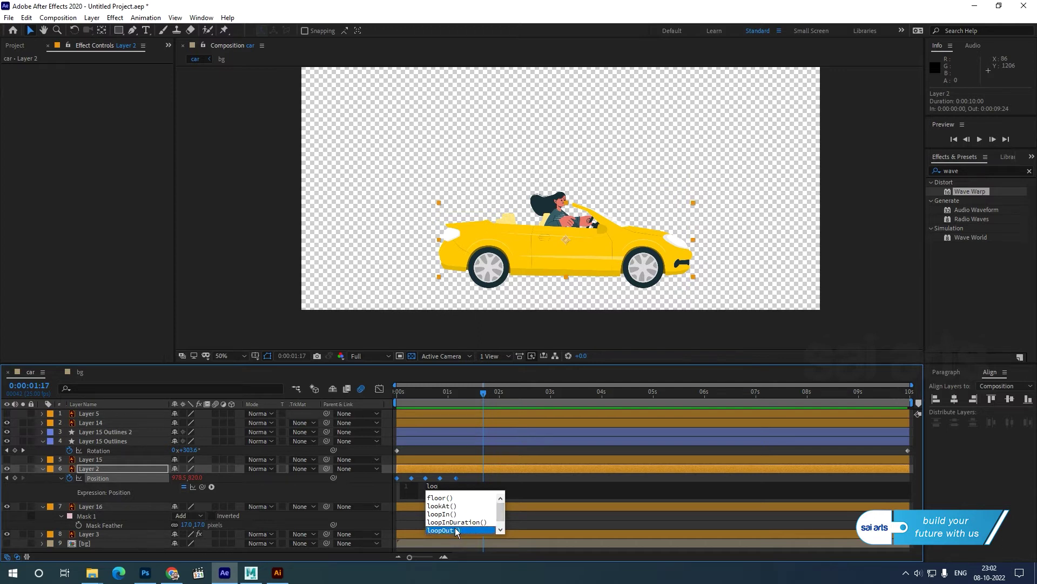
left_click(456, 530)
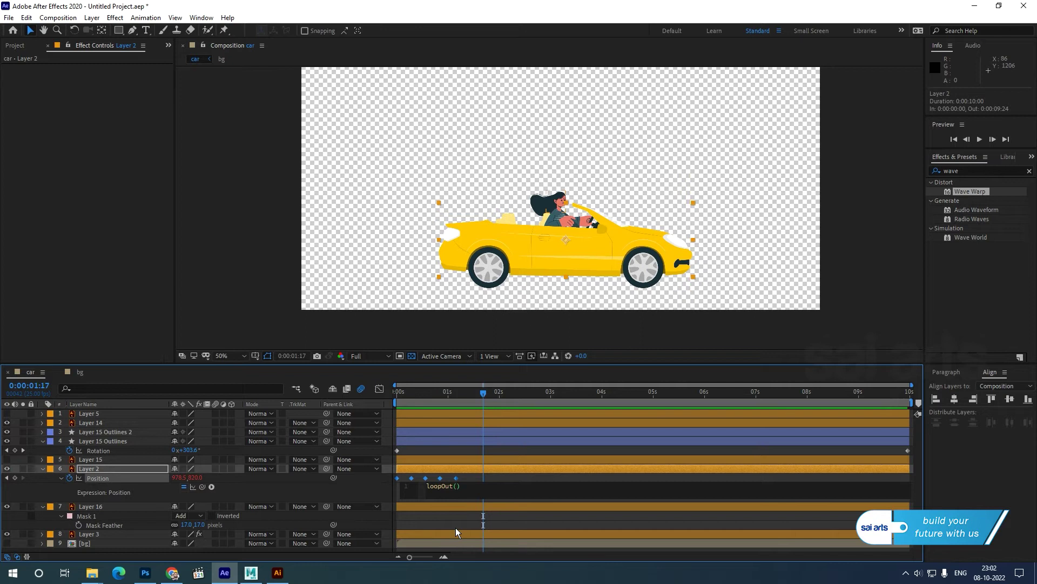
type("\"")
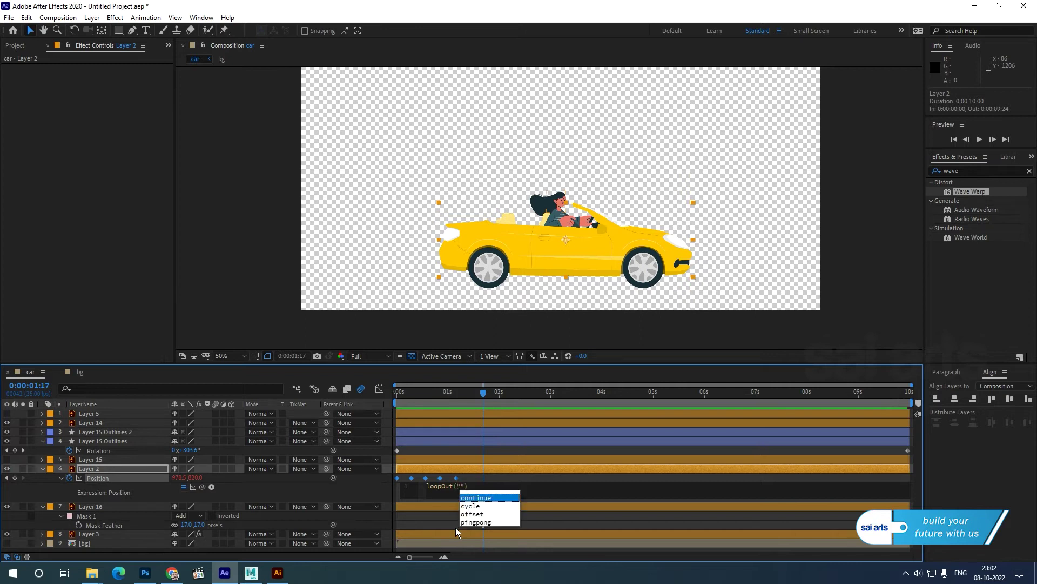
key("Down")
key("Down")
key("Down")
key("Return")
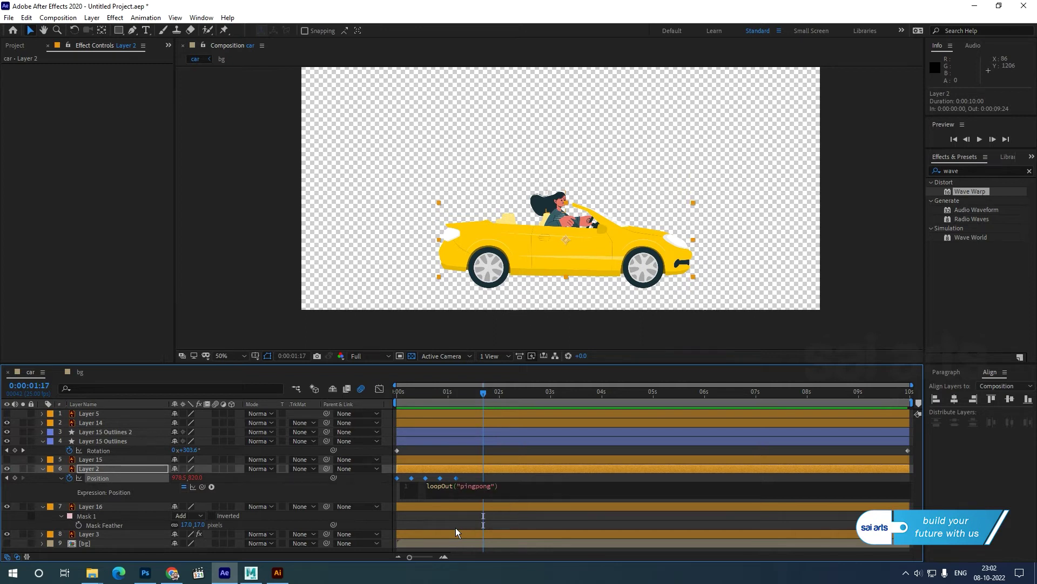
key("KP_Enter")
key("space")
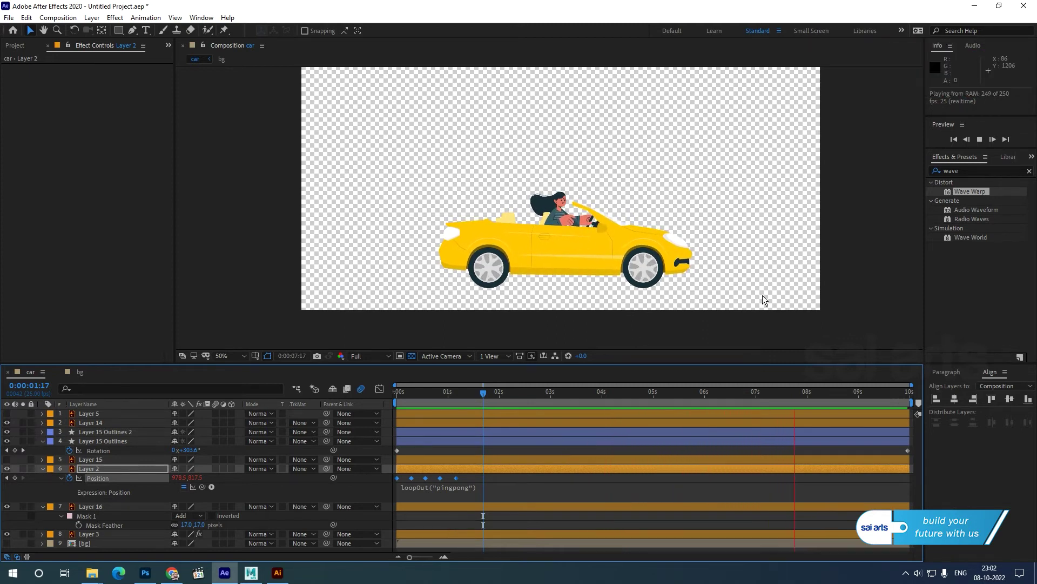
Collapse Layer 15 Outlines, Layer 2 and Layer 16, then switch off visibility for every layer including bg.
key("space")
key("KP_3")
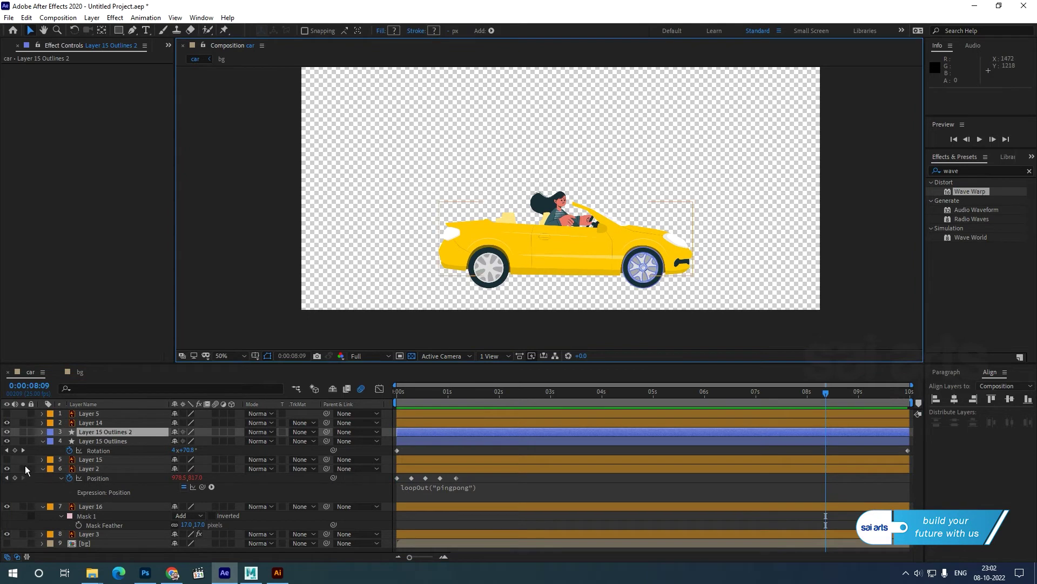
left_click(42, 441)
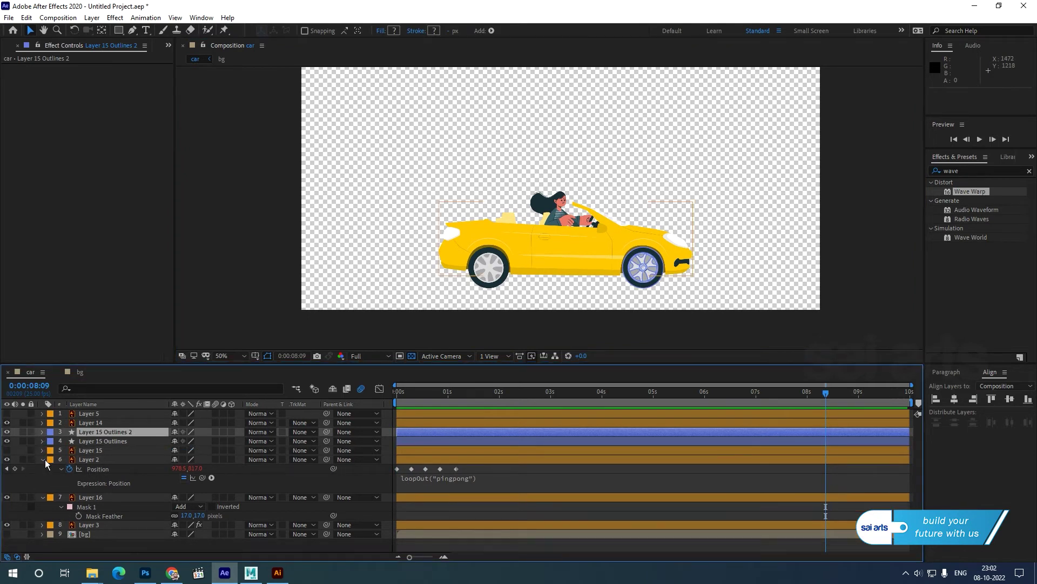
left_click(41, 461)
left_click(41, 469)
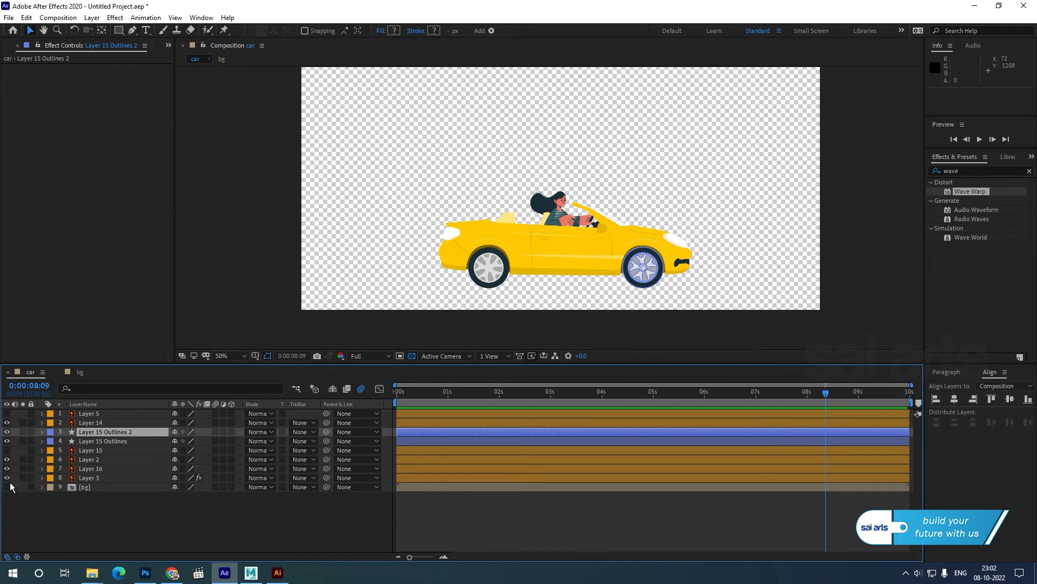
left_click_drag(10, 478, 9, 434)
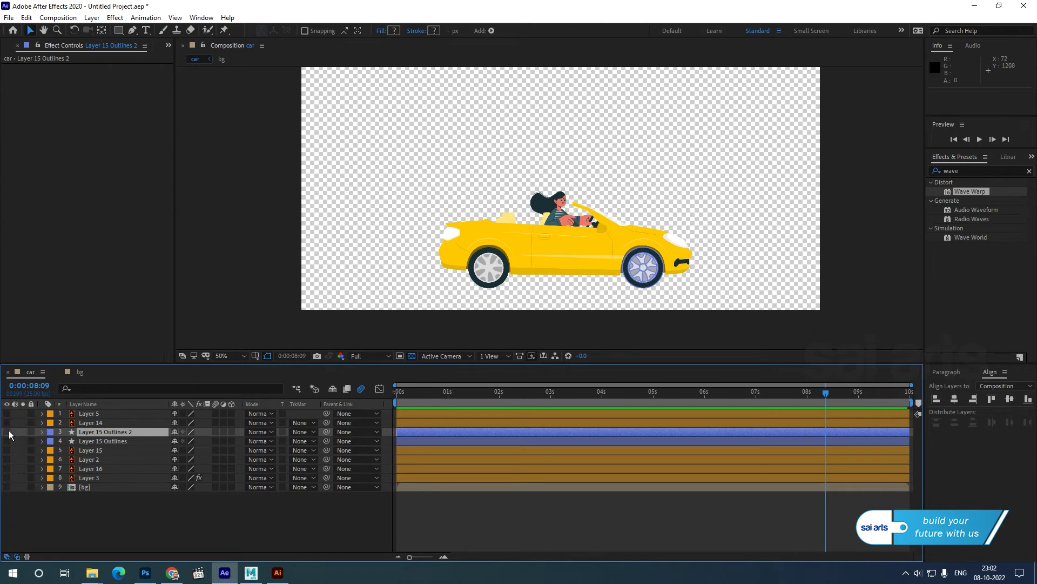
left_click(111, 519)
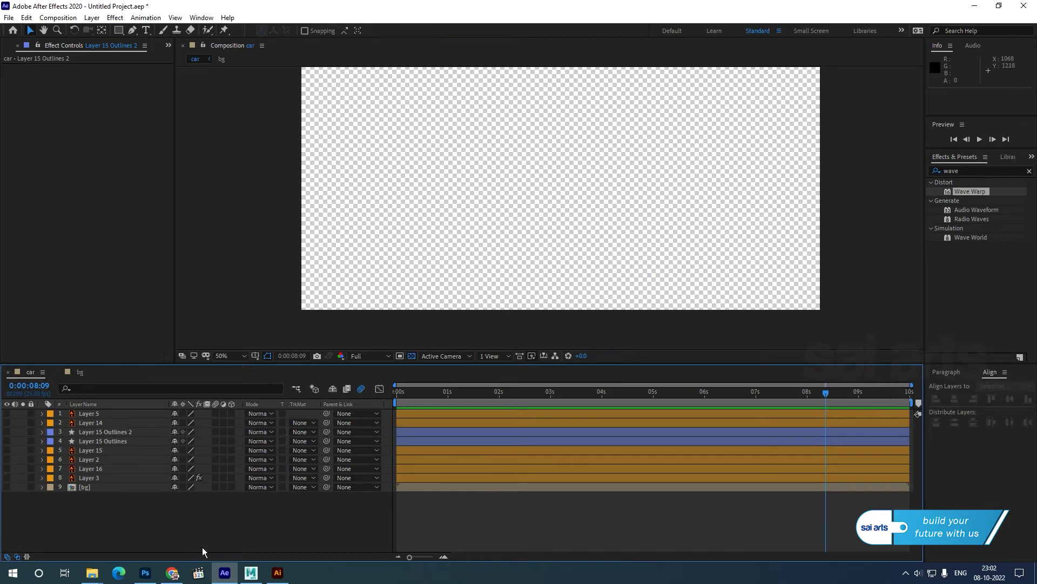
left_click_drag(662, 163, 669, 193)
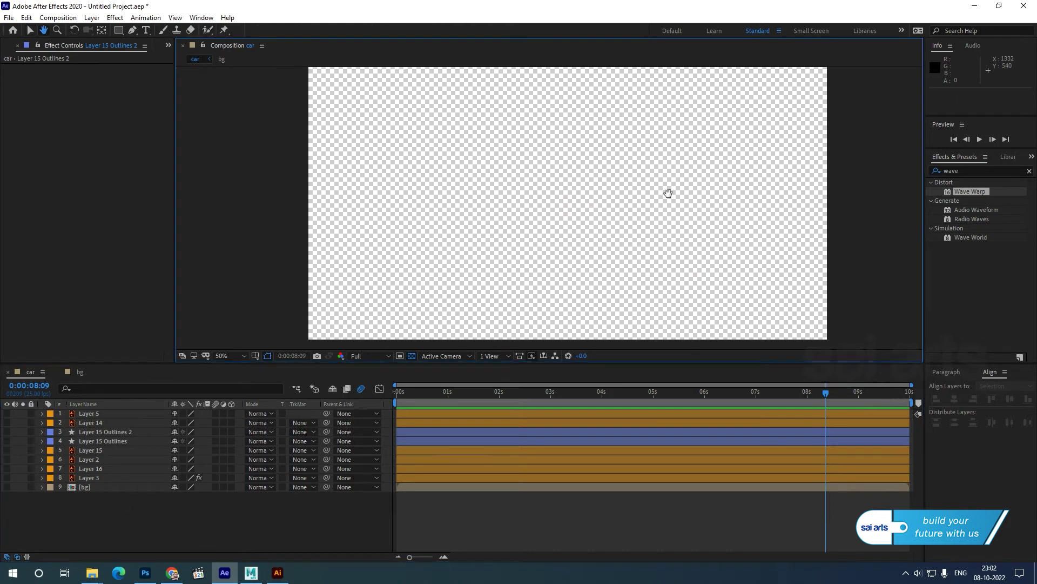
Turn off the transparency grid and draw a yellow-orange circle, Ellipse 1, on new Shape Layer 1.
left_click(411, 356)
left_click(120, 31)
left_click_drag(122, 33, 152, 53)
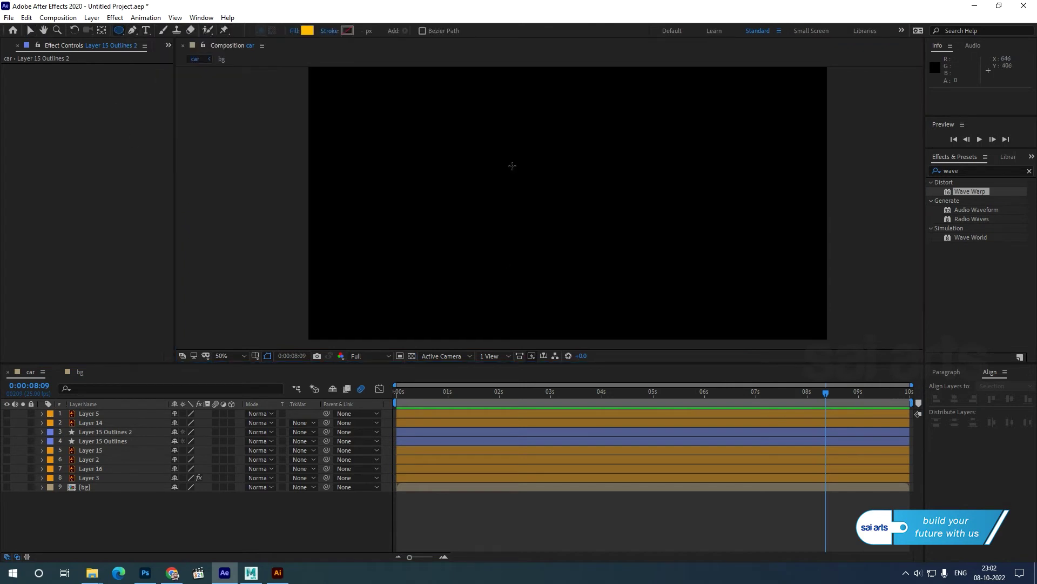
left_click_drag(546, 168, 611, 237)
key("space")
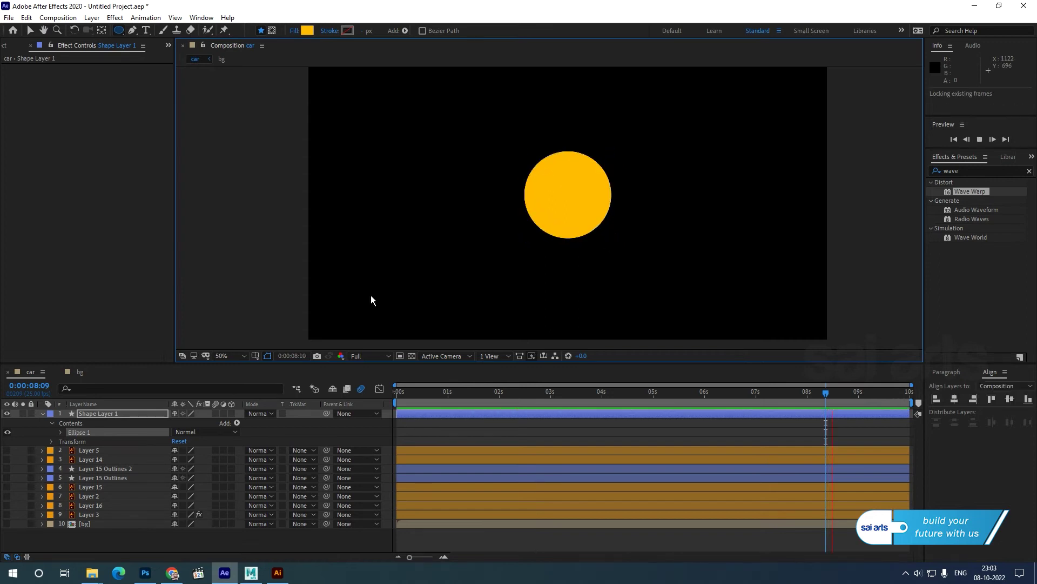
left_click(30, 30)
left_click(552, 210)
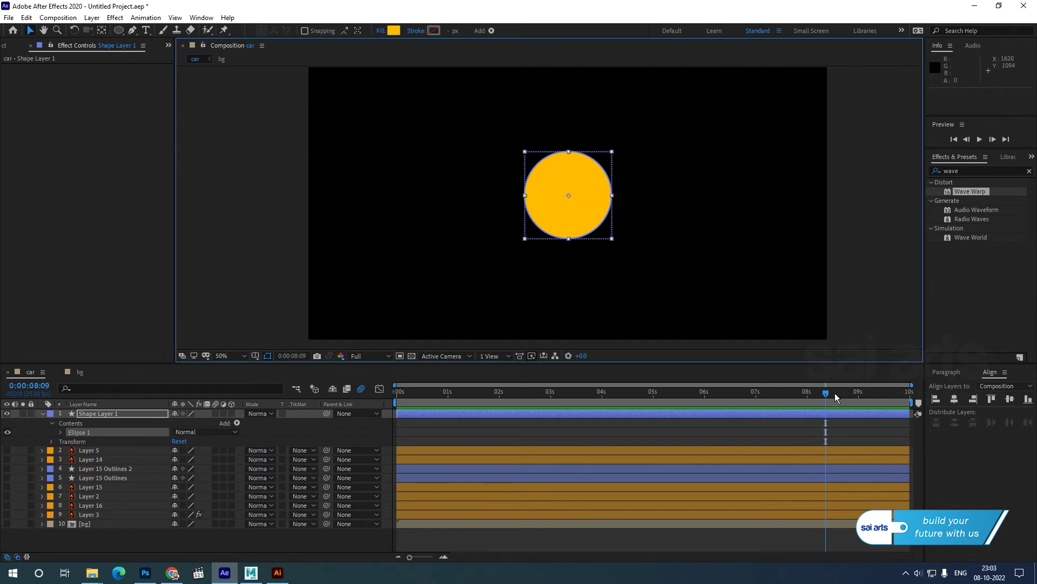
key("Home")
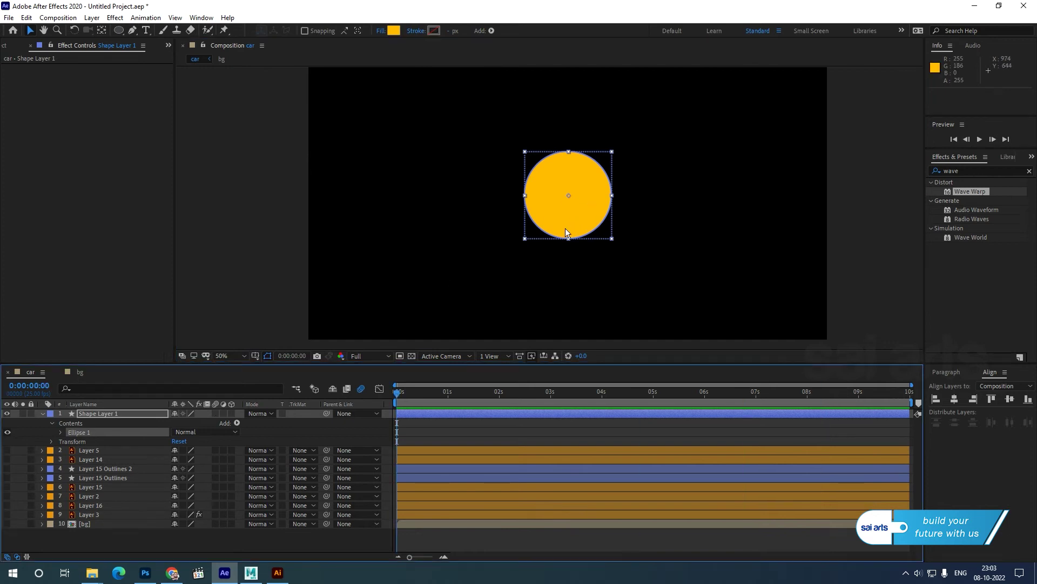
Start Position, Scale and Opacity keyframes for Shape Layer 1 with the circle placed on the right at 0s.
left_click(91, 414)
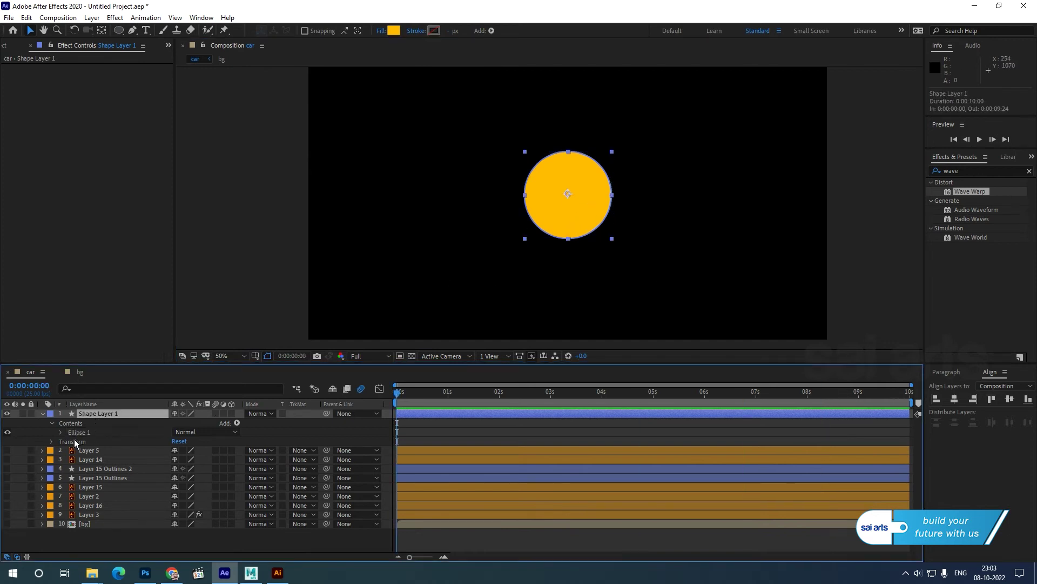
left_click(53, 442)
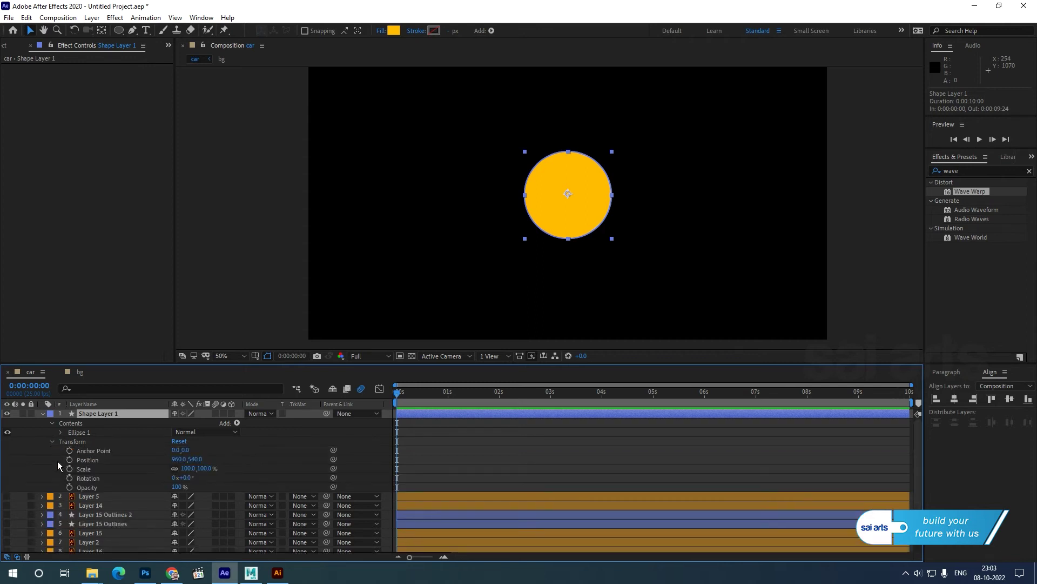
left_click(69, 462)
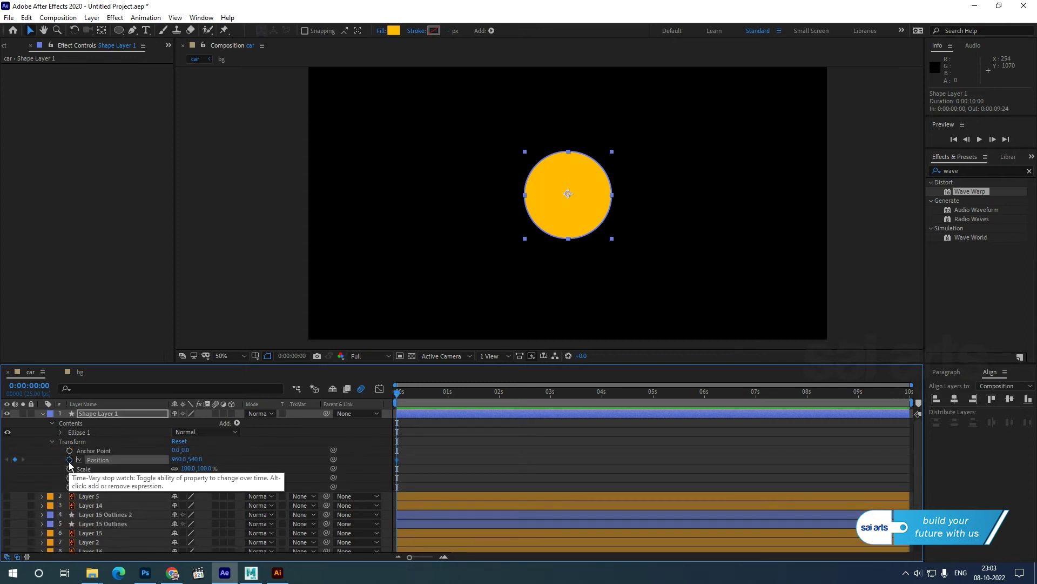
left_click_drag(572, 208, 724, 198)
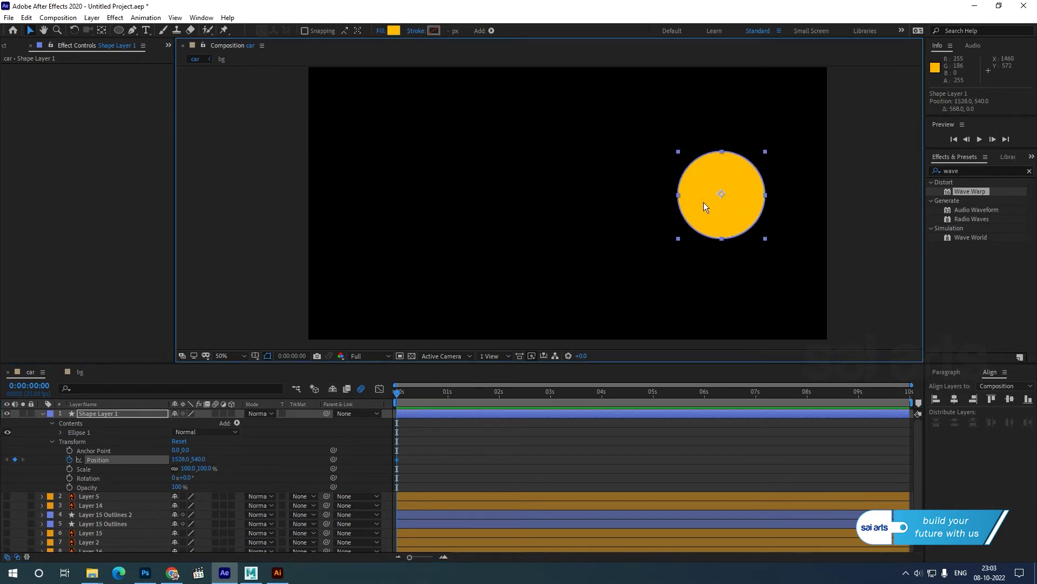
left_click(69, 469)
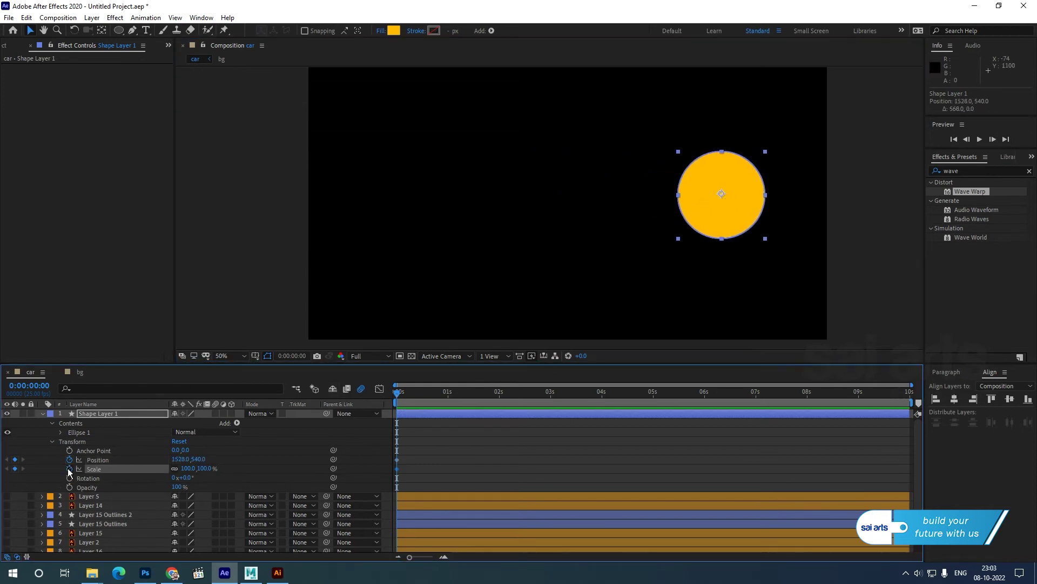
left_click(69, 487)
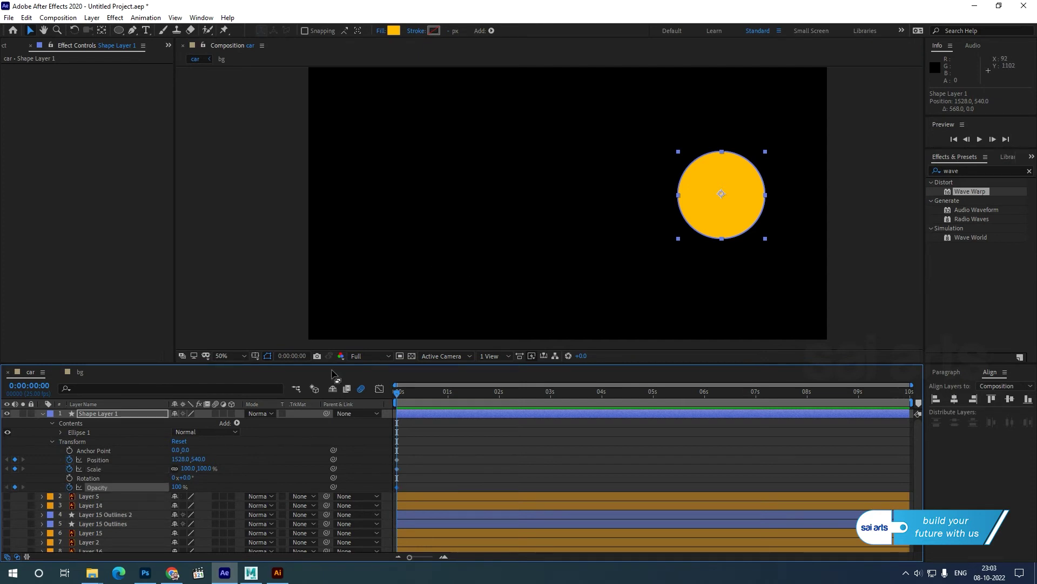
Slide the circle to 526,540 at 2s, adjust its start to 1444,540, and scrub to check.
left_click(403, 392)
left_click_drag(435, 393, 499, 399)
left_click_drag(725, 218, 424, 238)
left_click_drag(425, 225, 458, 225)
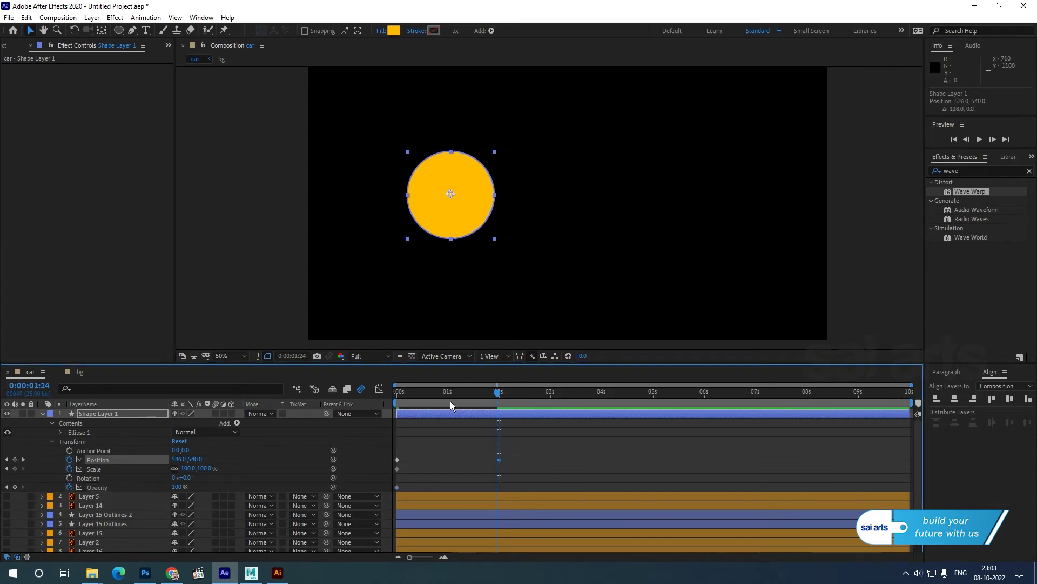
left_click(400, 391)
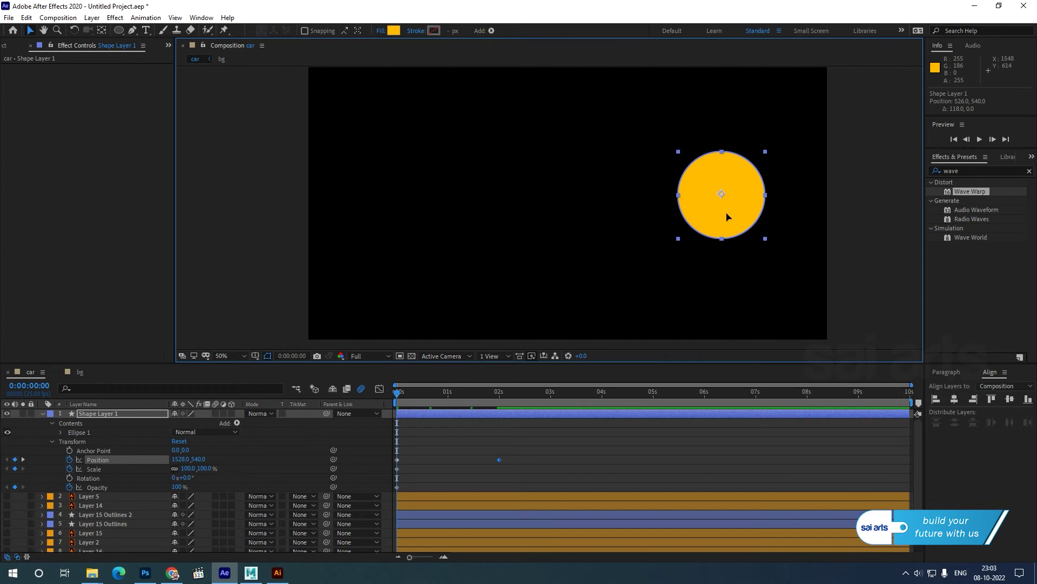
left_click_drag(697, 223, 674, 224)
key("Page_Down")
left_click_drag(419, 396, 501, 412)
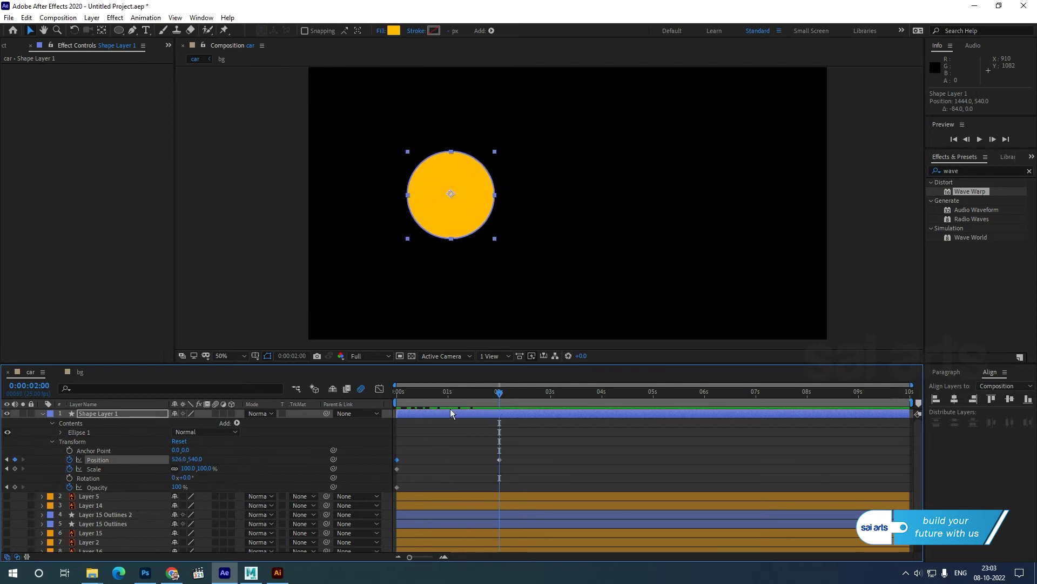
left_click_drag(493, 395, 339, 413)
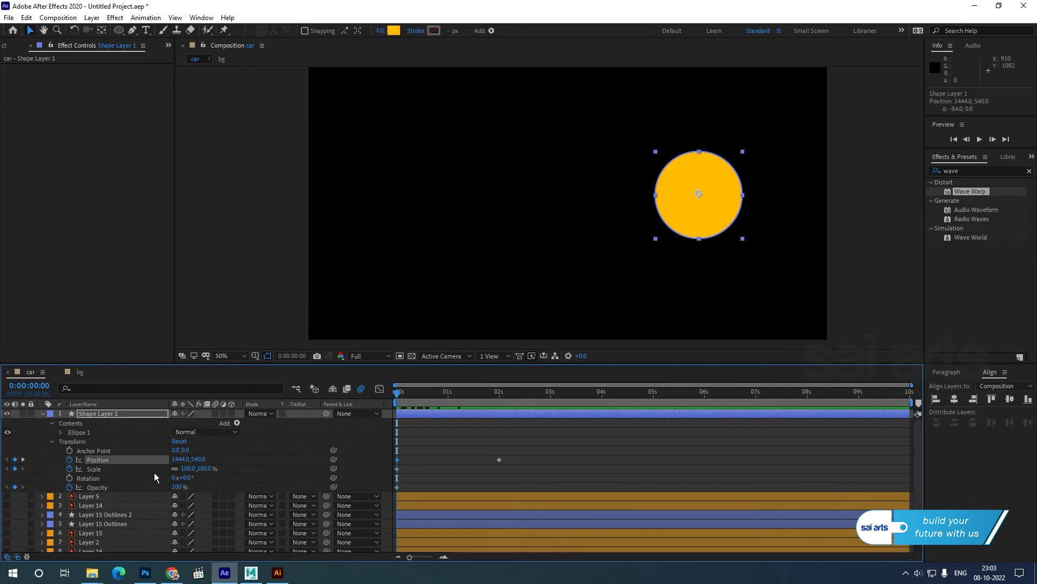
Add Scale and Opacity keyframes for the circle at 2 seconds and at 1 second.
left_click(23, 459)
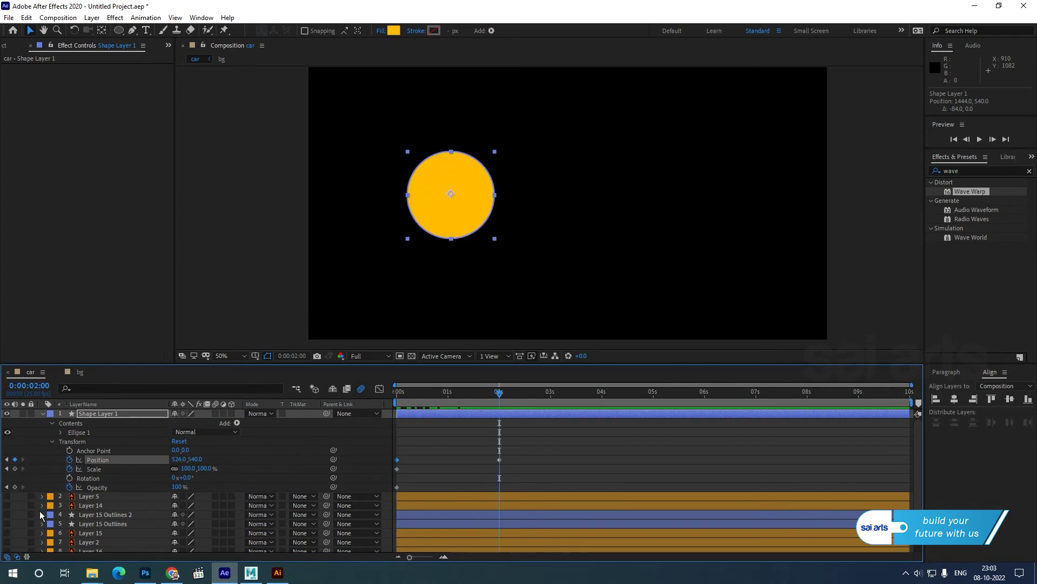
left_click(15, 467)
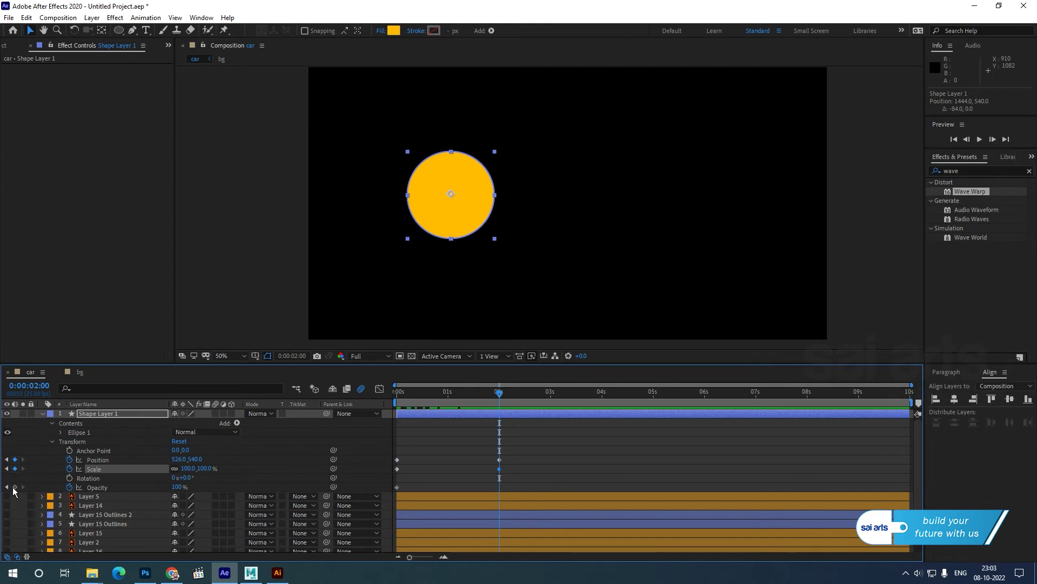
left_click(15, 487)
left_click_drag(501, 407, 343, 446)
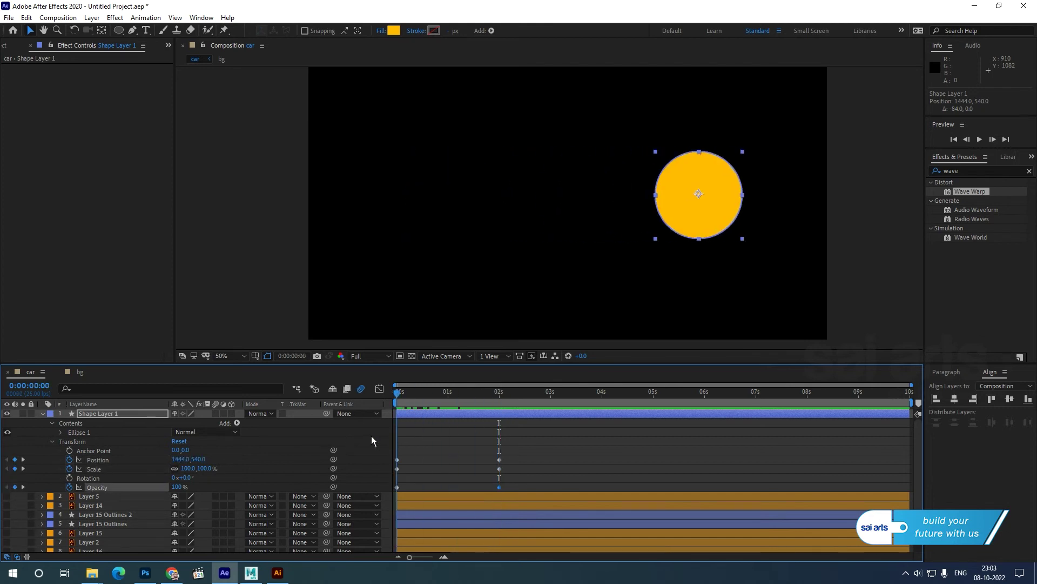
left_click_drag(398, 436, 447, 441)
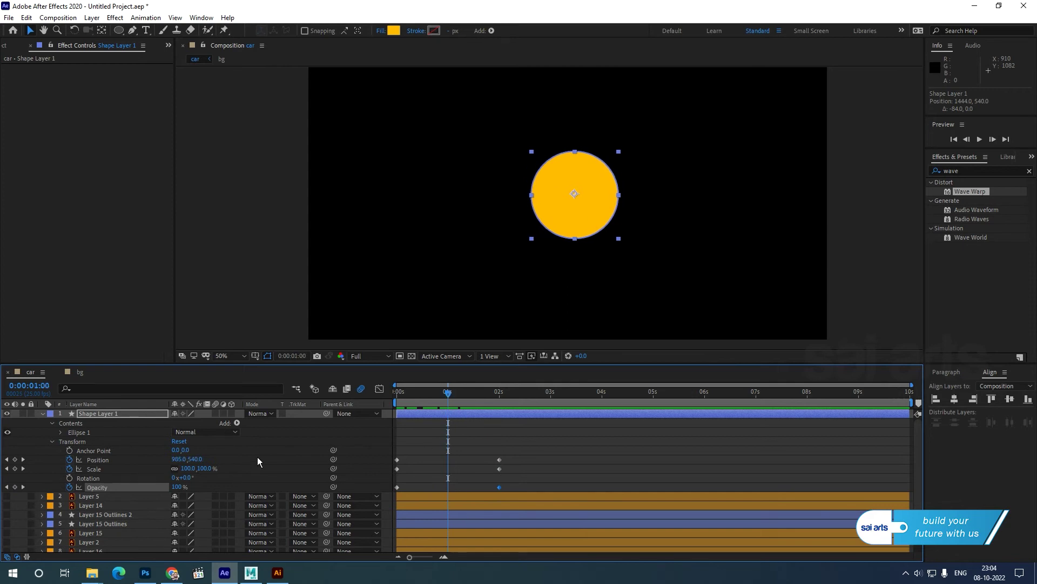
left_click(15, 468)
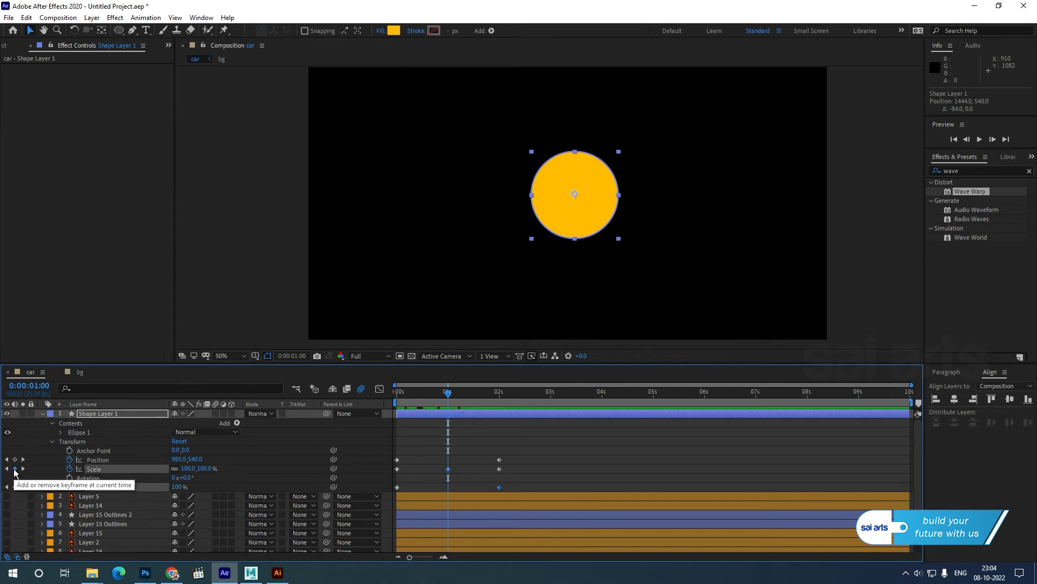
left_click(15, 486)
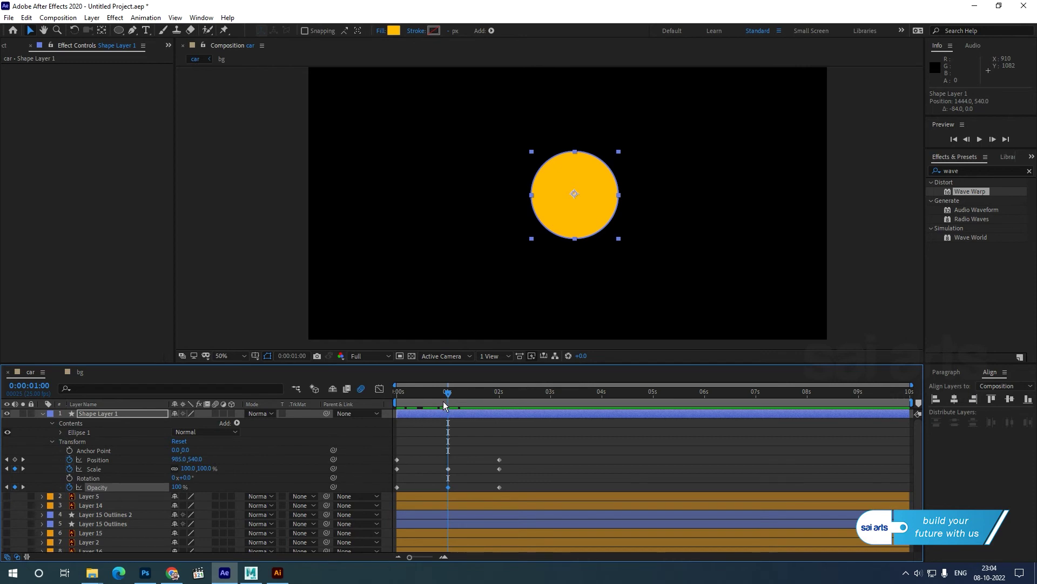
At 0 seconds, set the circle's Scale and Opacity to 0.
left_click_drag(446, 401, 395, 414)
left_click(205, 469)
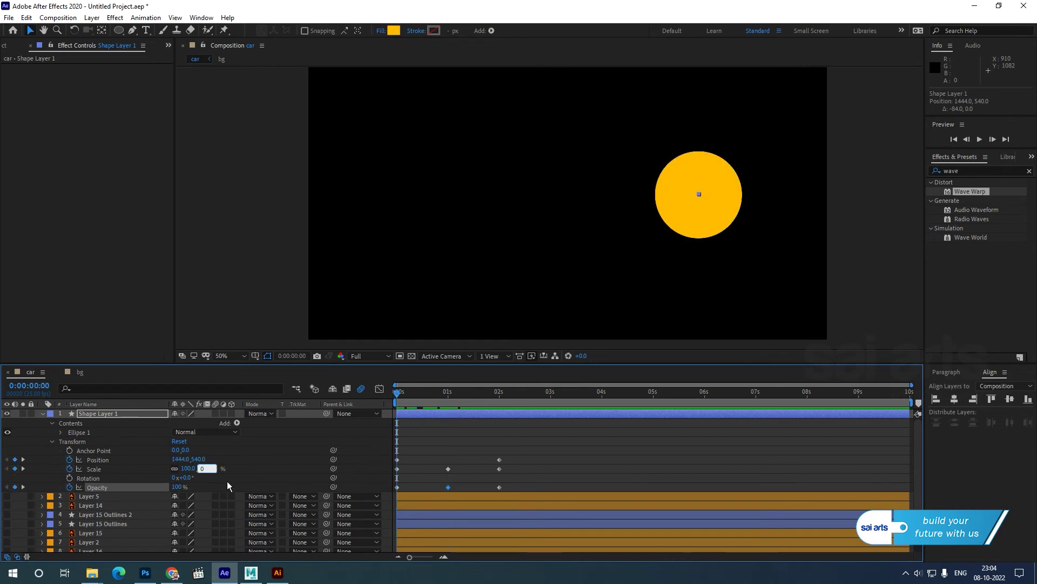
key("Return")
left_click(180, 488)
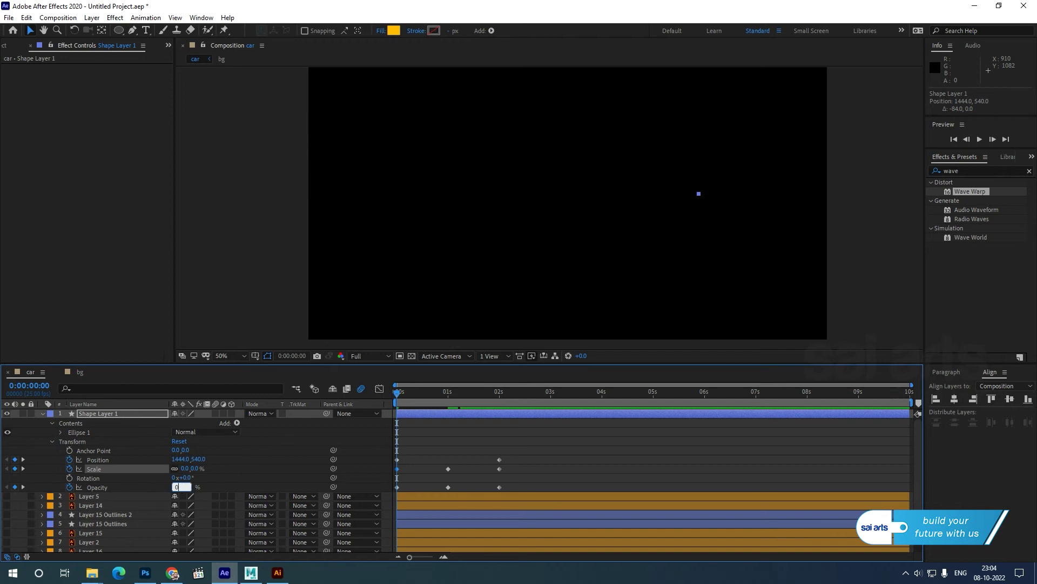
type("0")
key("Return")
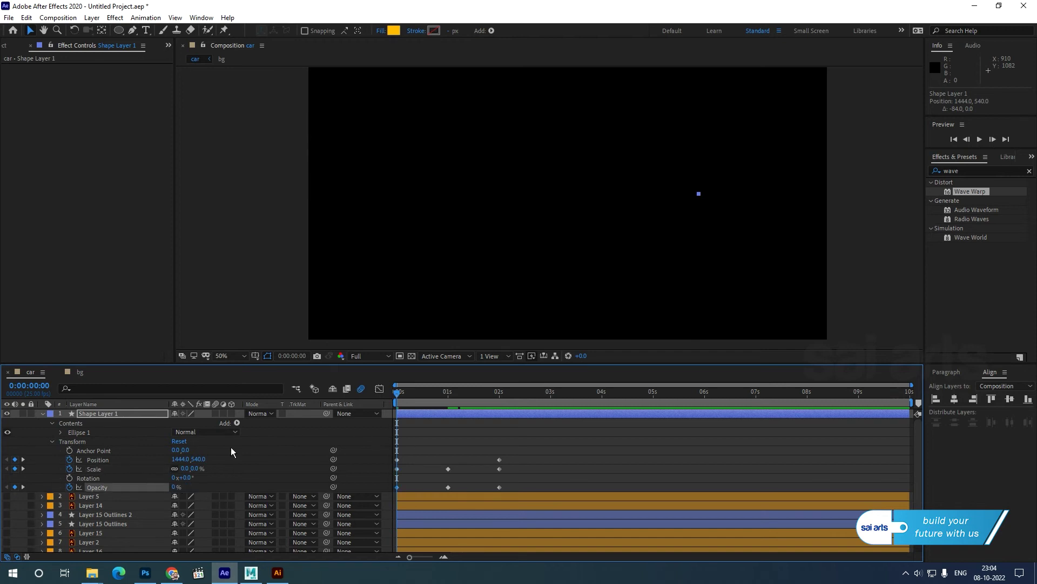
Set the circle's Scale to 0 at 2 seconds so it shrinks away again.
left_click_drag(395, 394, 499, 406)
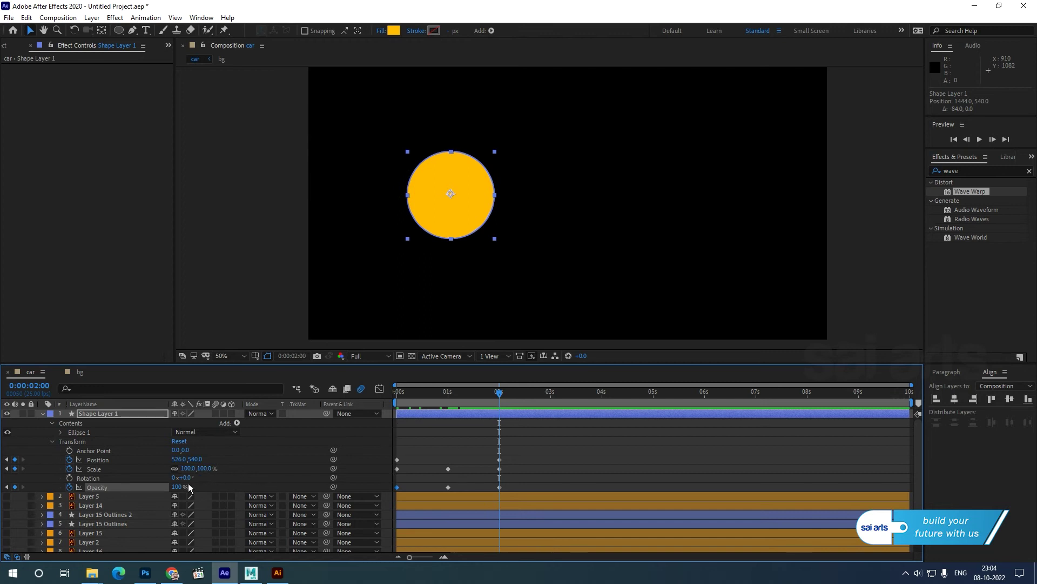
left_click(205, 469)
type("0")
key("Return")
left_click(436, 436)
left_click_drag(499, 392, 442, 394)
Preview, then drag the middle and final keyframes earlier, to about 0:16 and 1:06.
key("Home")
key("space")
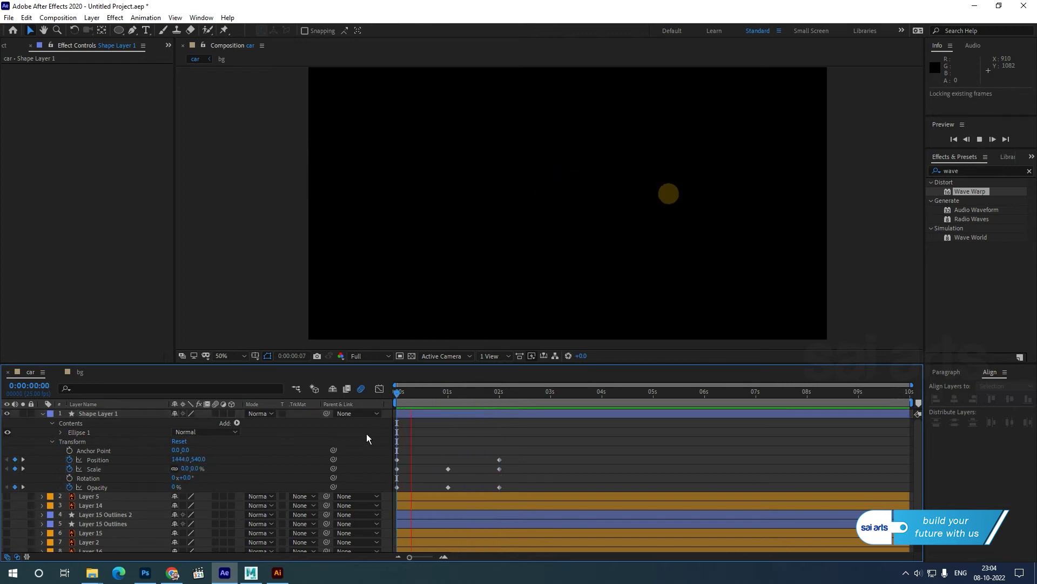
key("space")
left_click_drag(503, 397, 380, 417)
left_click_drag(528, 445, 429, 491)
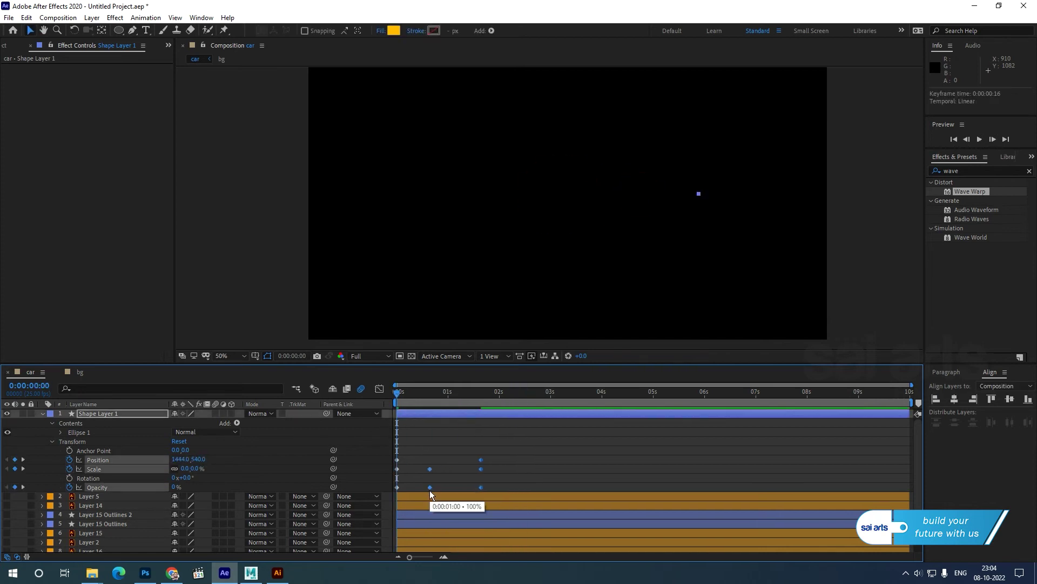
left_click_drag(518, 439, 459, 495)
key("space")
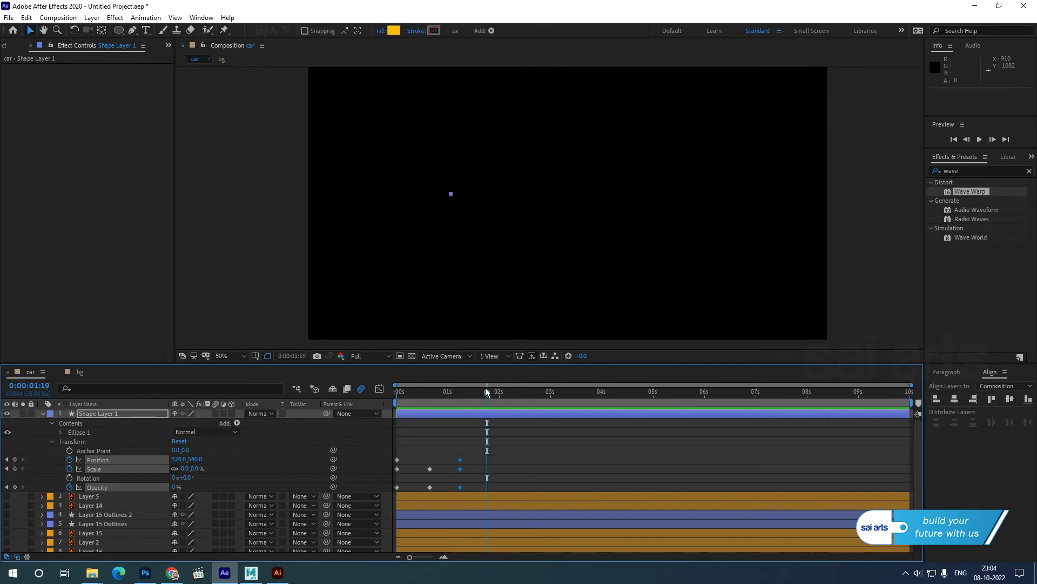
left_click_drag(493, 449, 391, 491)
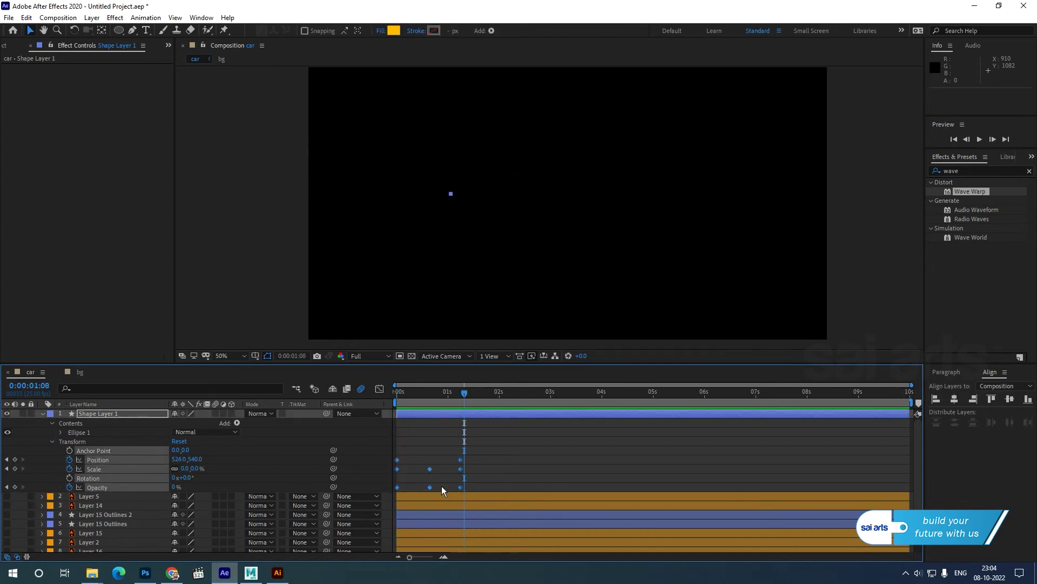
Apply Easy Ease to all selected Position, Scale and Opacity keyframes.
right_click(398, 461)
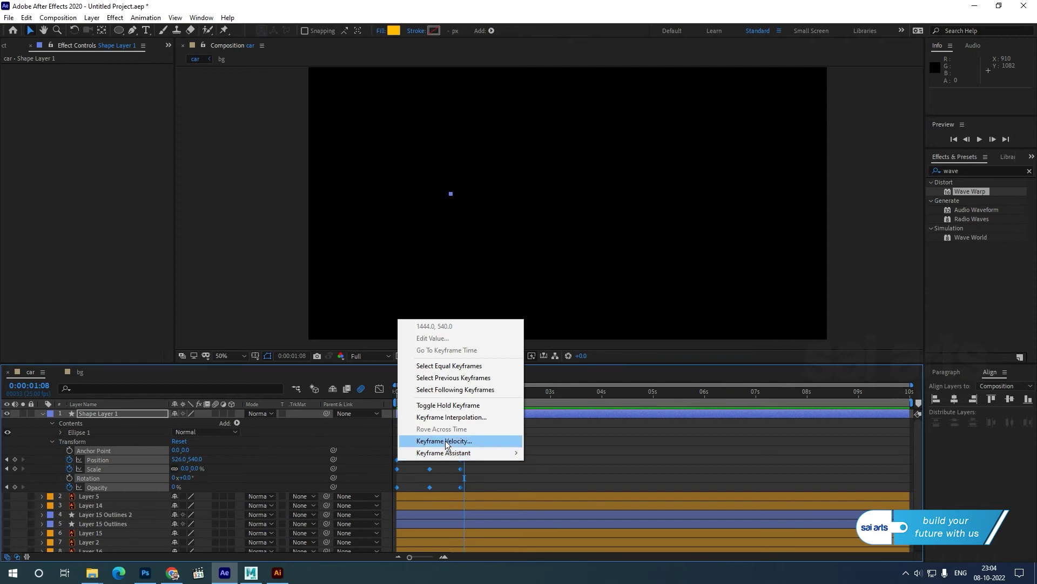
mouse_move(449, 455)
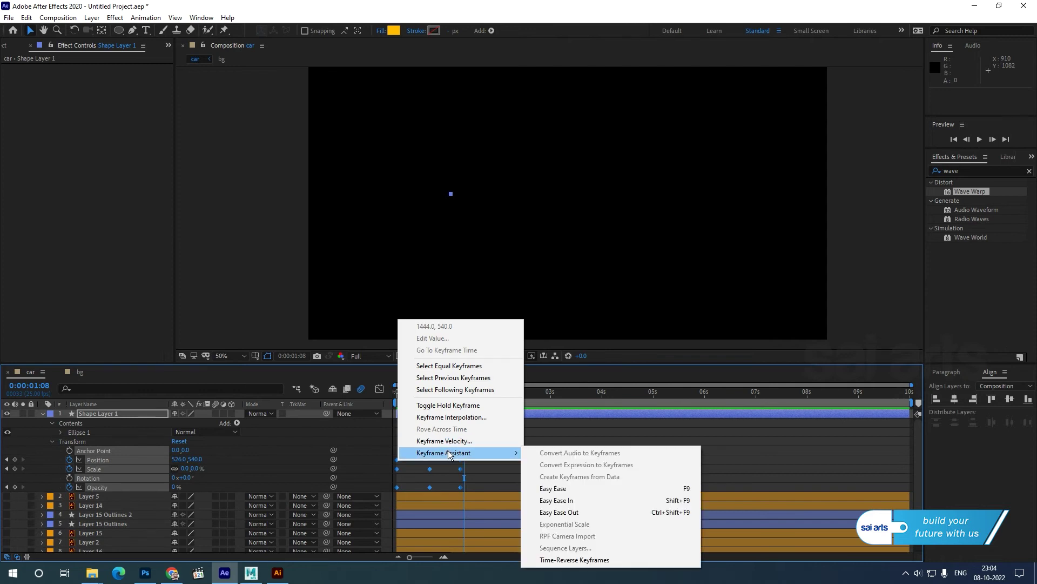
left_click(576, 489)
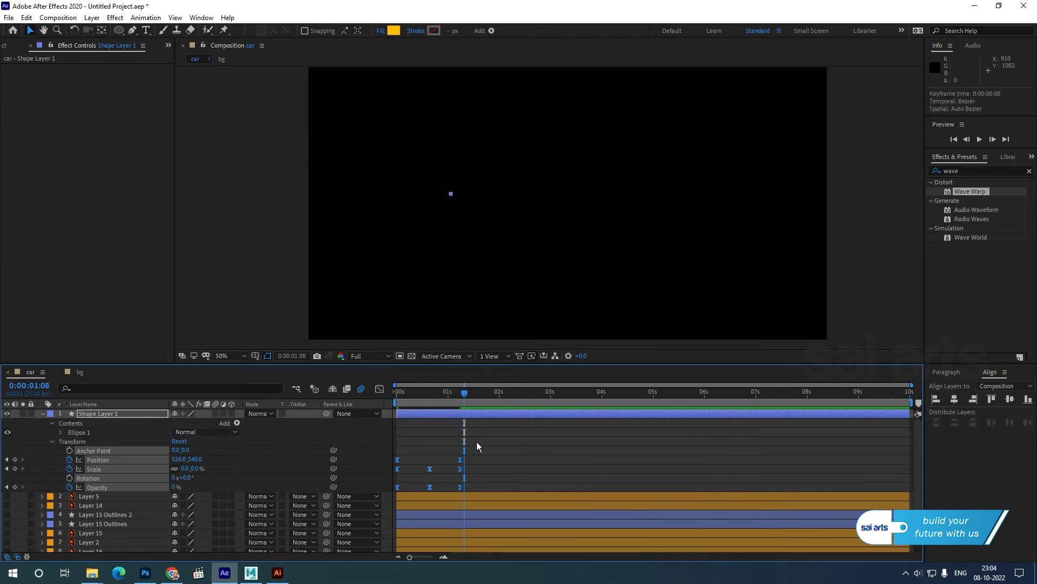
key("space")
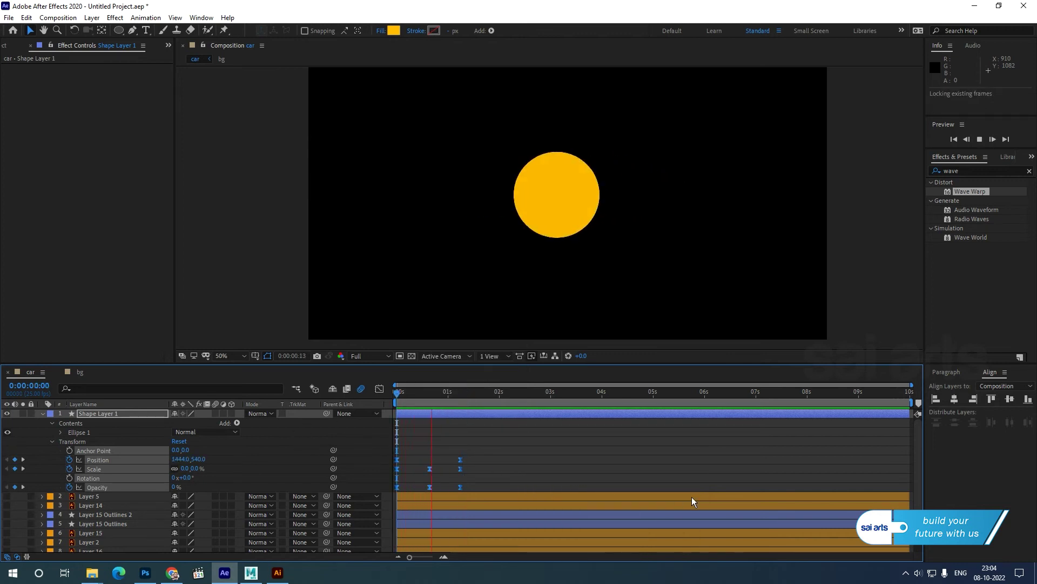
Move the final keyframes slightly earlier and preview the retimed animation.
left_click_drag(518, 438, 428, 486)
left_click_drag(482, 444, 456, 490)
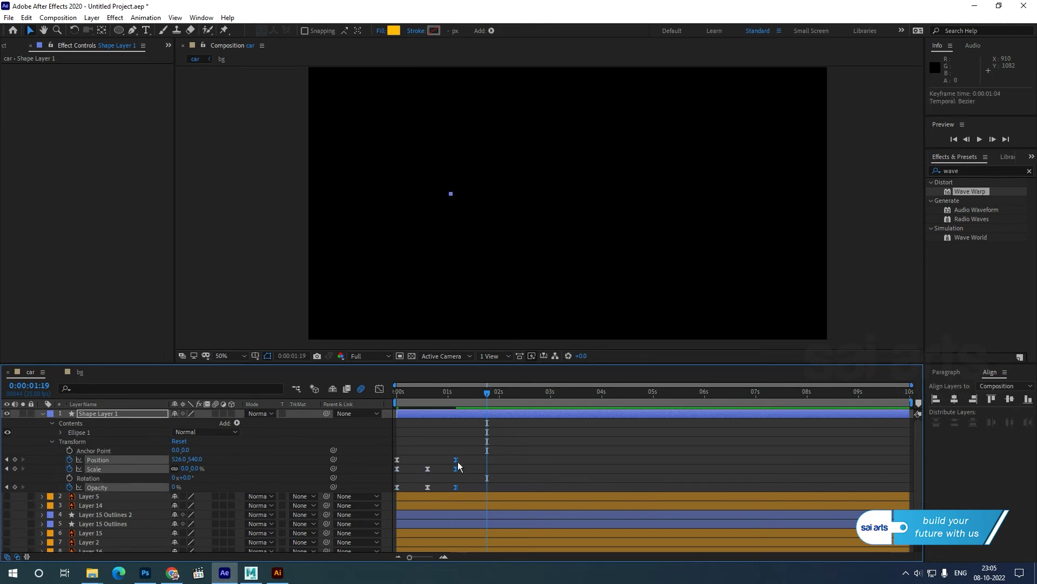
key("space")
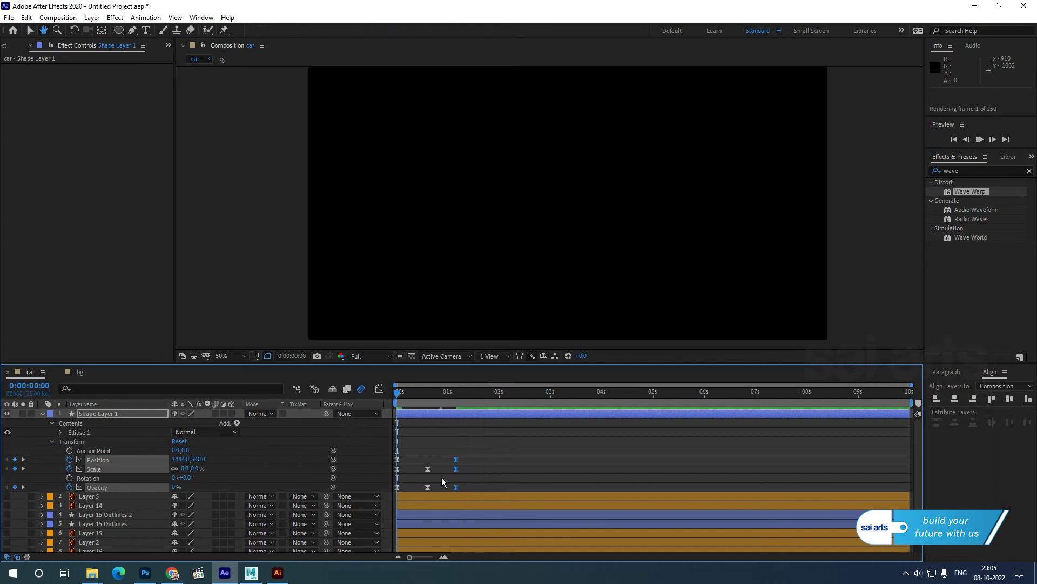
key("space")
Nudge the middle Scale and Opacity keyframes one frame earlier with Alt+Left, then preview.
mouse_move(419, 457)
left_mouse_down()
mouse_move(427, 490)
mouse_move(427, 470)
left_mouse_up()
left_click(425, 487)
key("alt+Left")
left_click_drag(478, 400, 472, 399)
key("space")
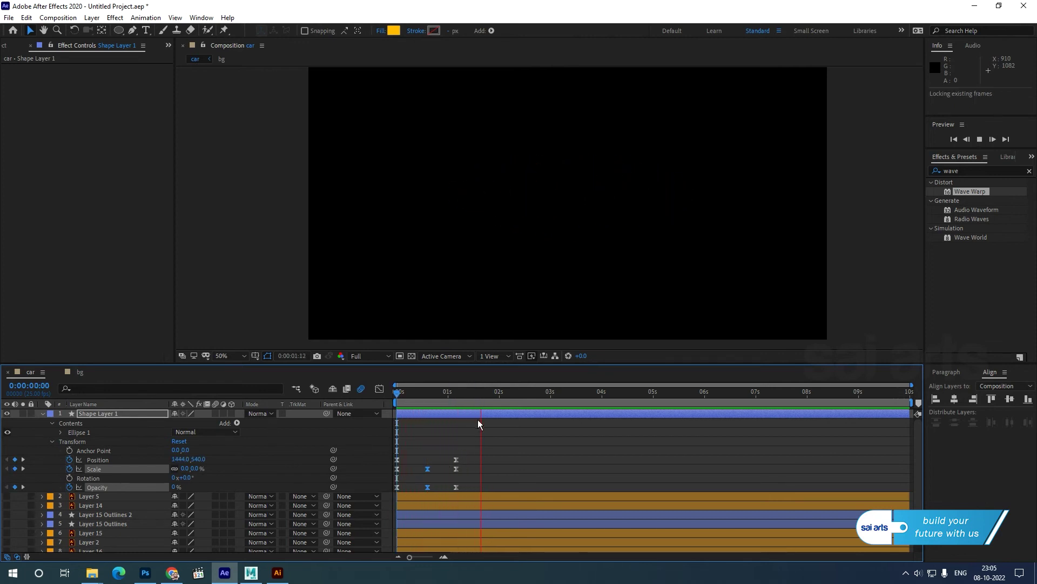
key("space")
key("F2")
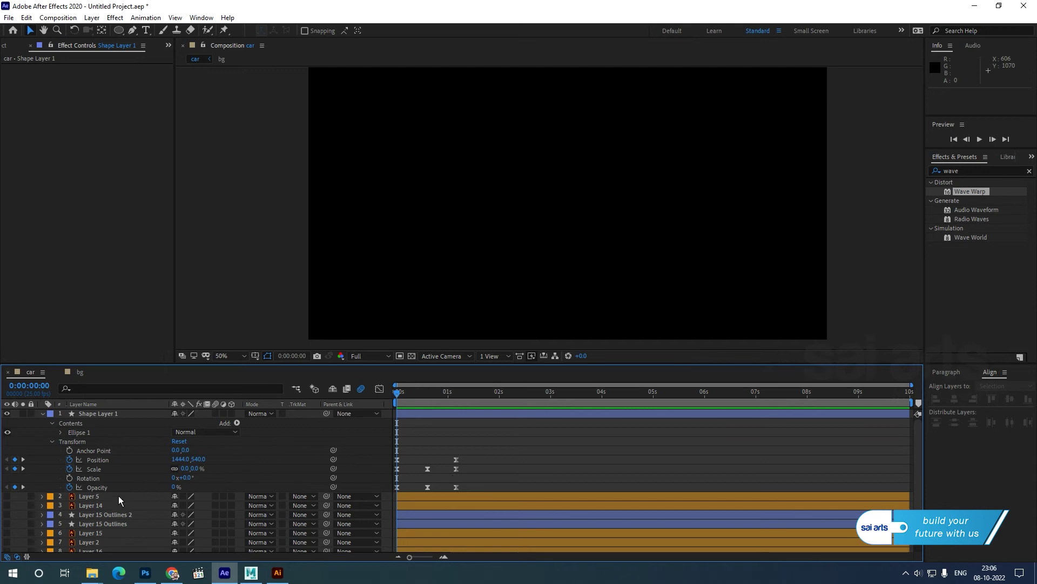
Add a loopOut(type = "cycle") expression to the circle's Position.
left_click(96, 459)
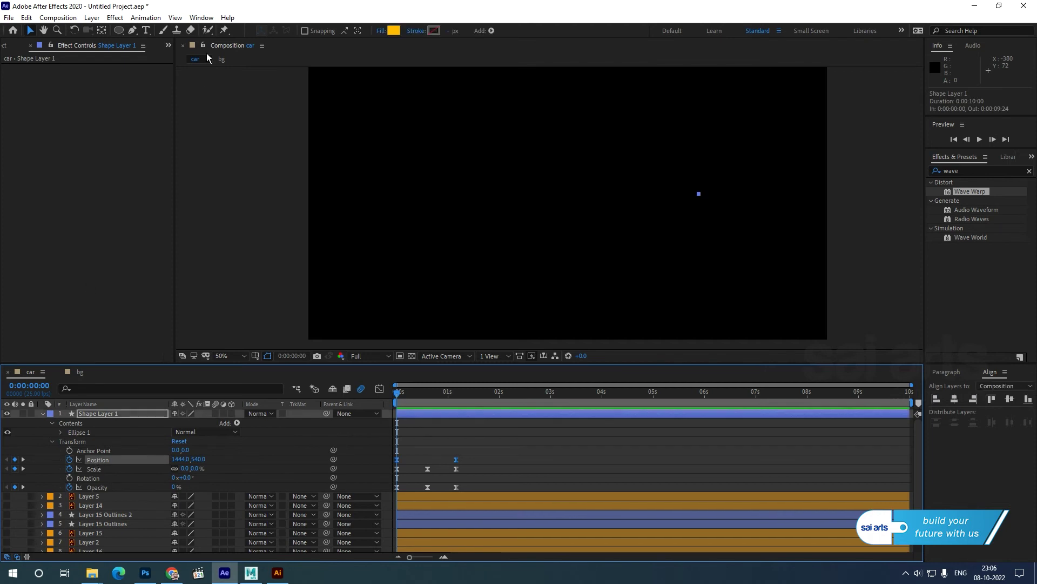
left_click(146, 17)
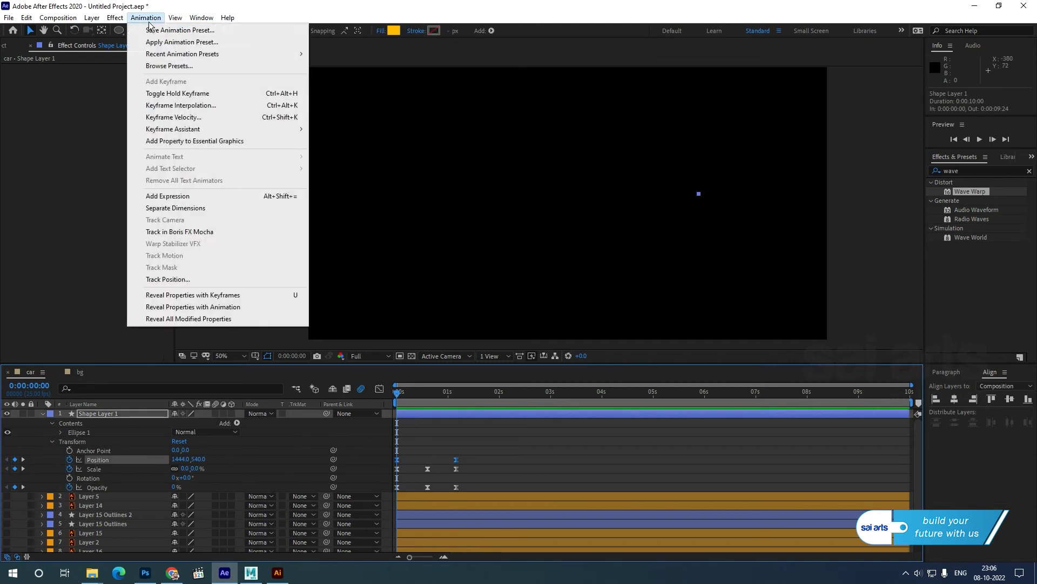
left_click(183, 198)
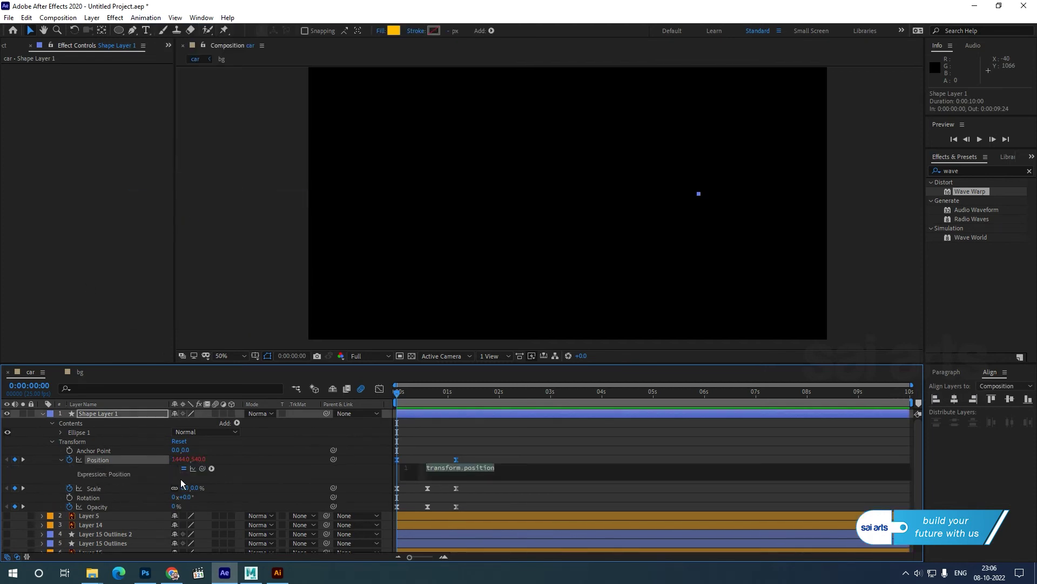
left_click(212, 469)
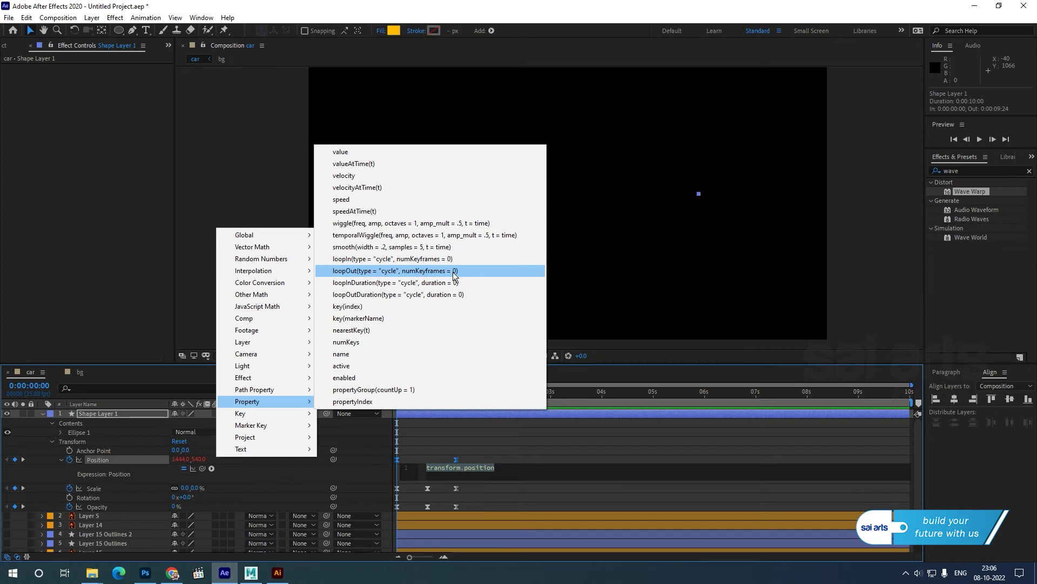
left_click(425, 275)
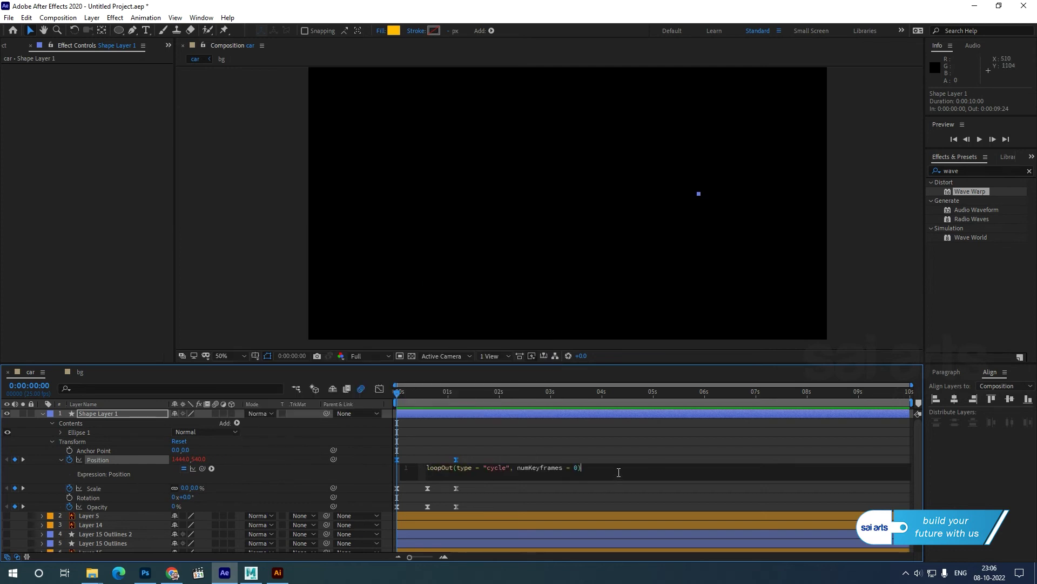
key("KP_Enter")
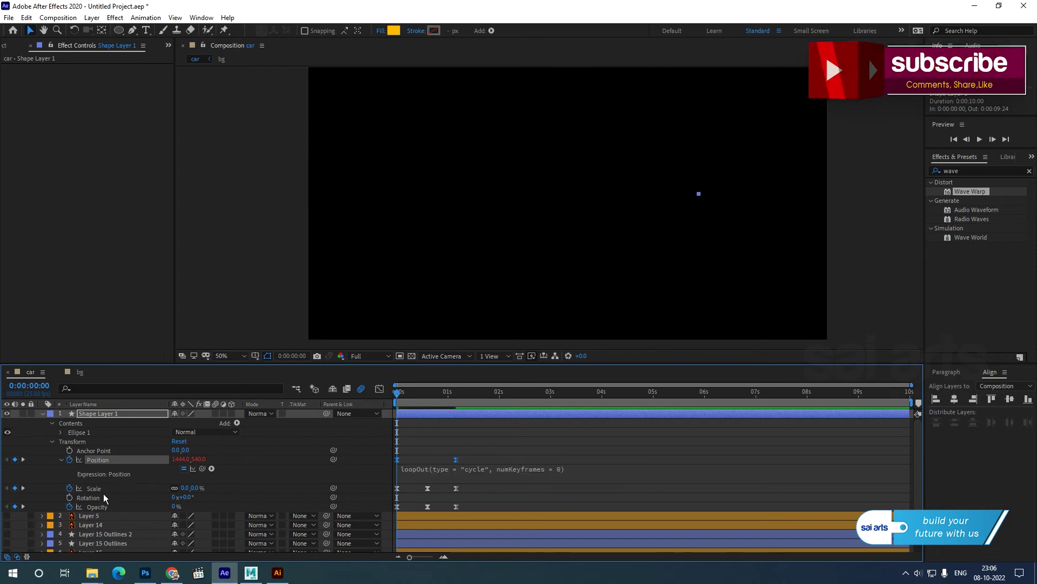
Add loopOut cycle expressions to Scale and Opacity as well.
left_click(71, 489, "alt")
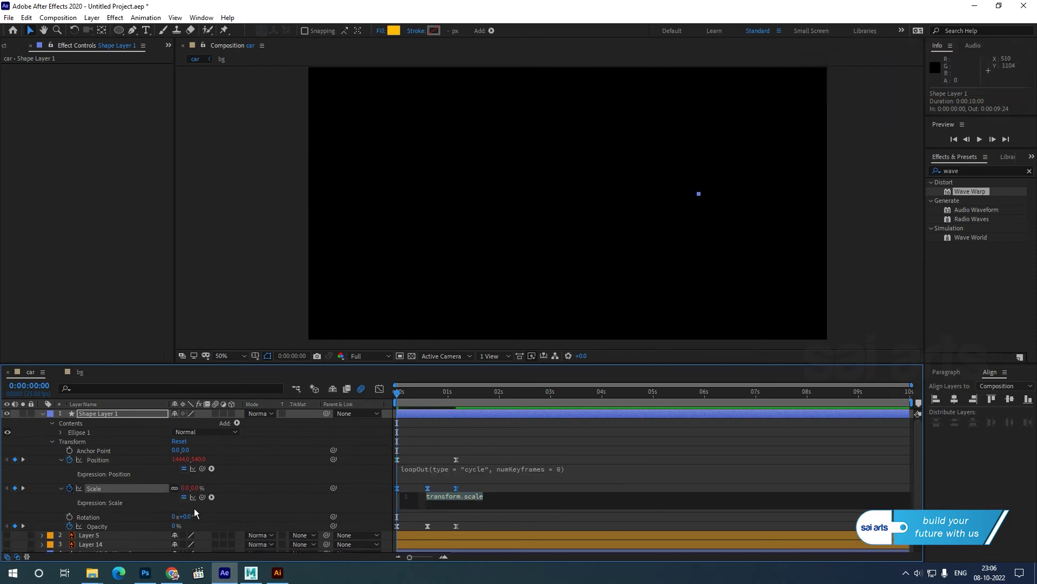
left_click(211, 498)
mouse_move(278, 430)
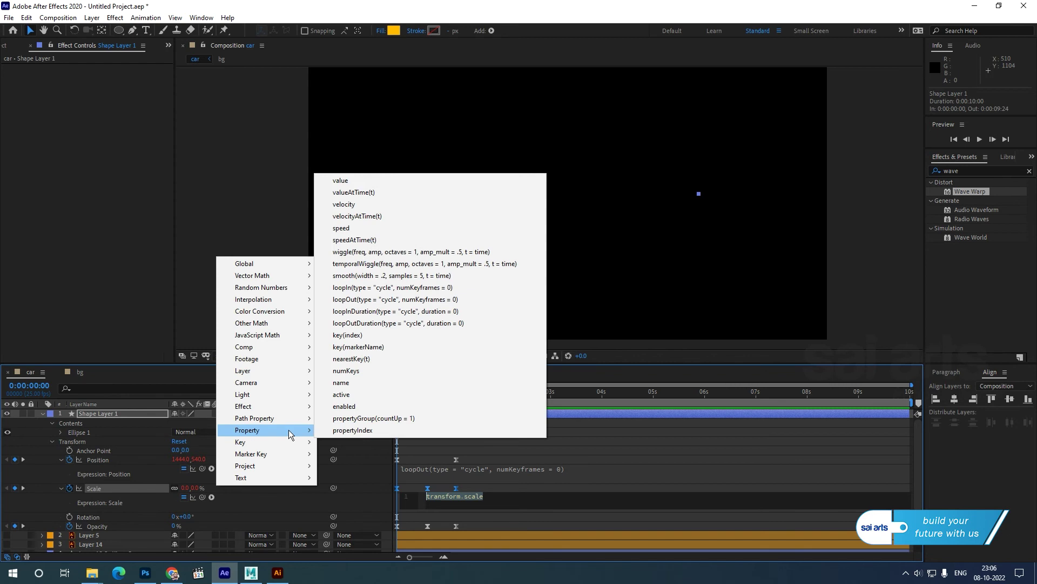
left_click(401, 301)
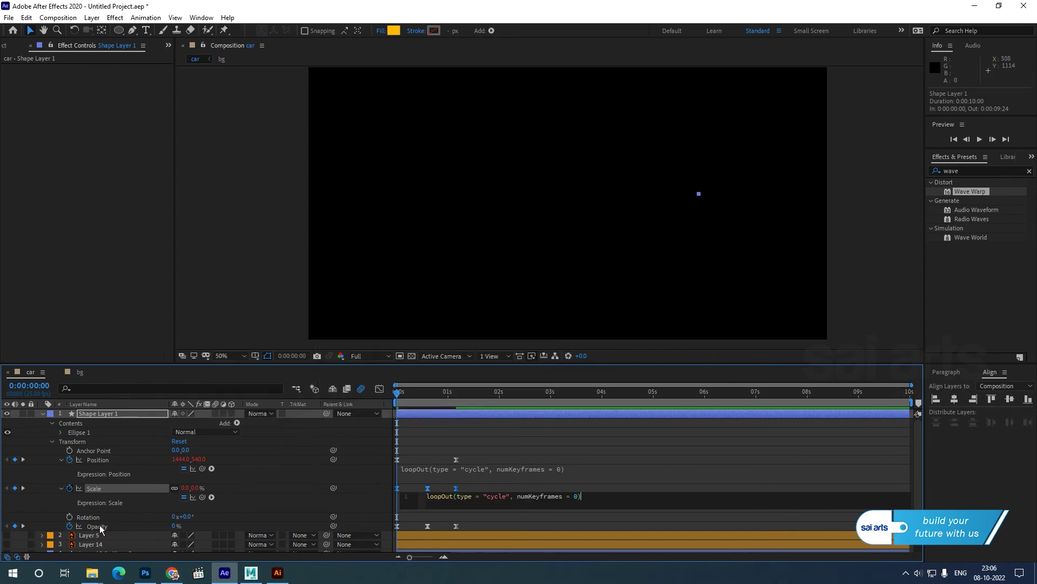
left_click(70, 526, "alt")
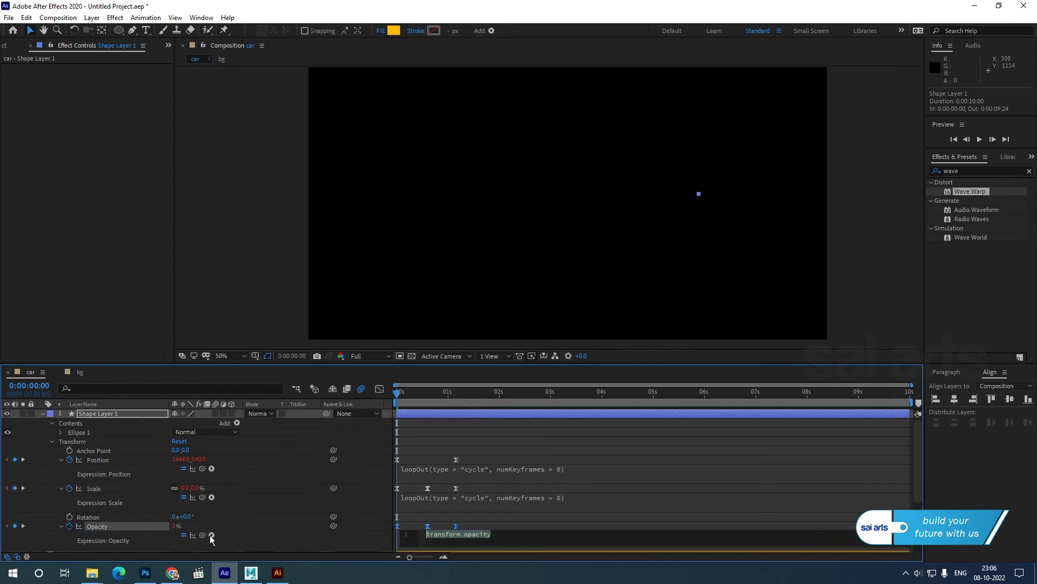
left_click(211, 535)
mouse_move(271, 473)
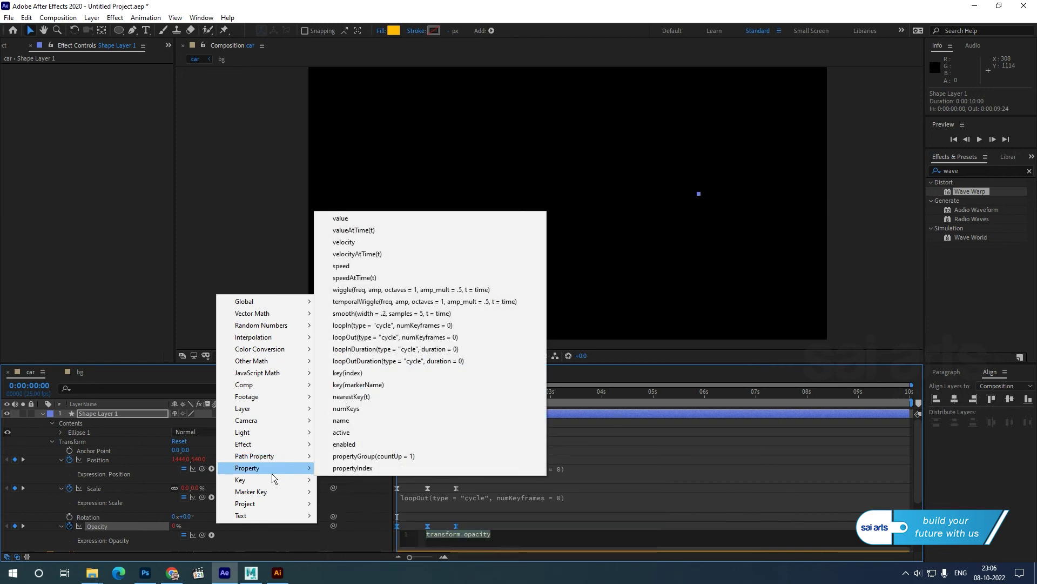
left_click(391, 337)
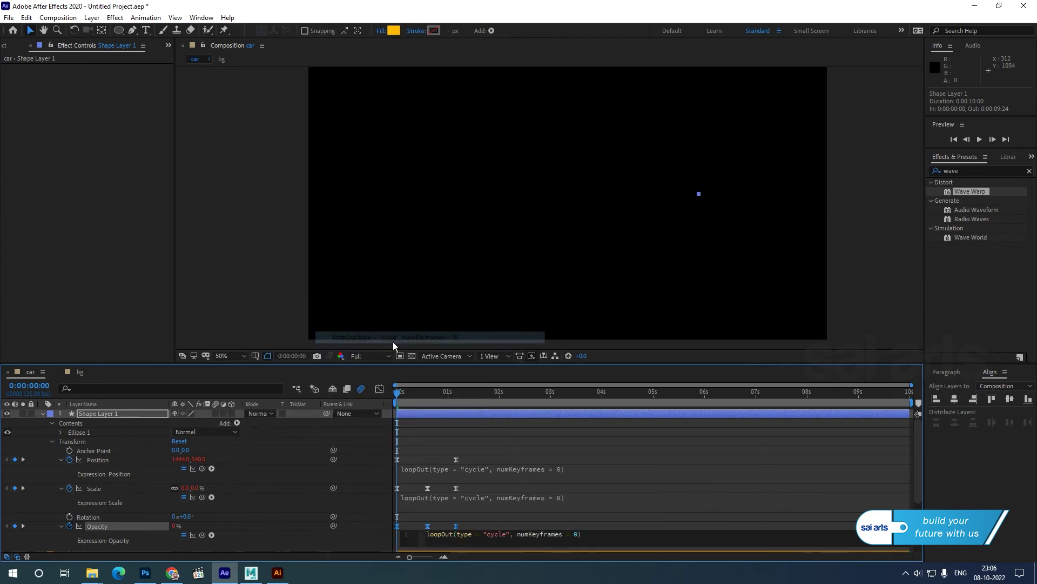
Preview the looping pulse, then collapse the Position, Scale and Opacity properties.
left_click(656, 477)
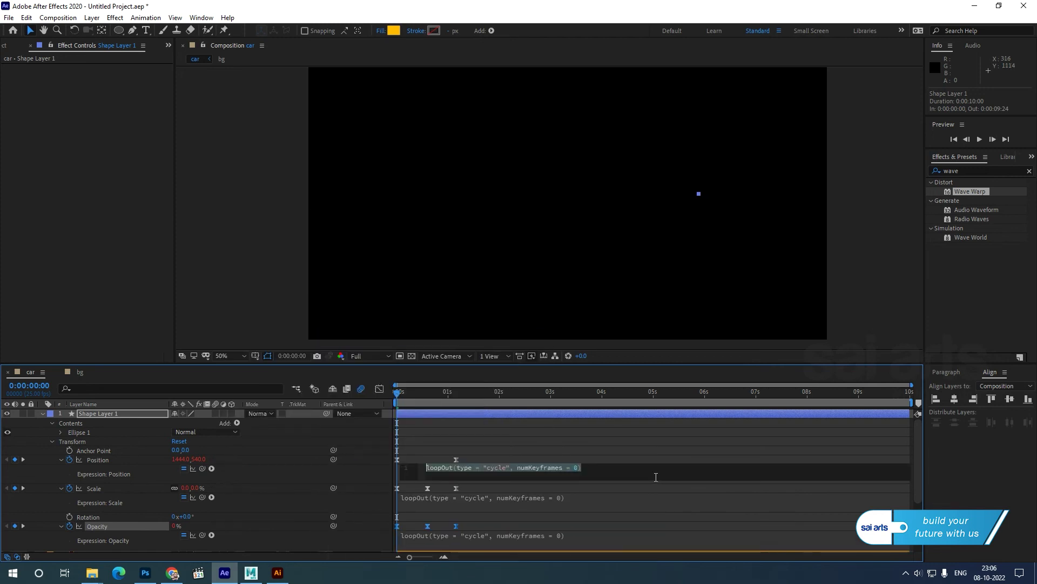
left_click(238, 482)
key("space")
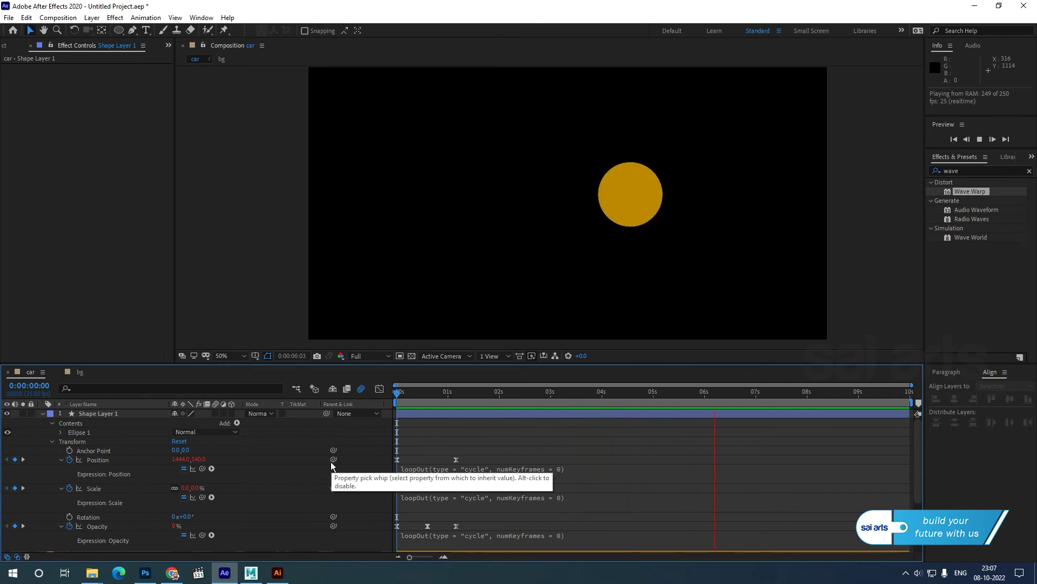
key("space")
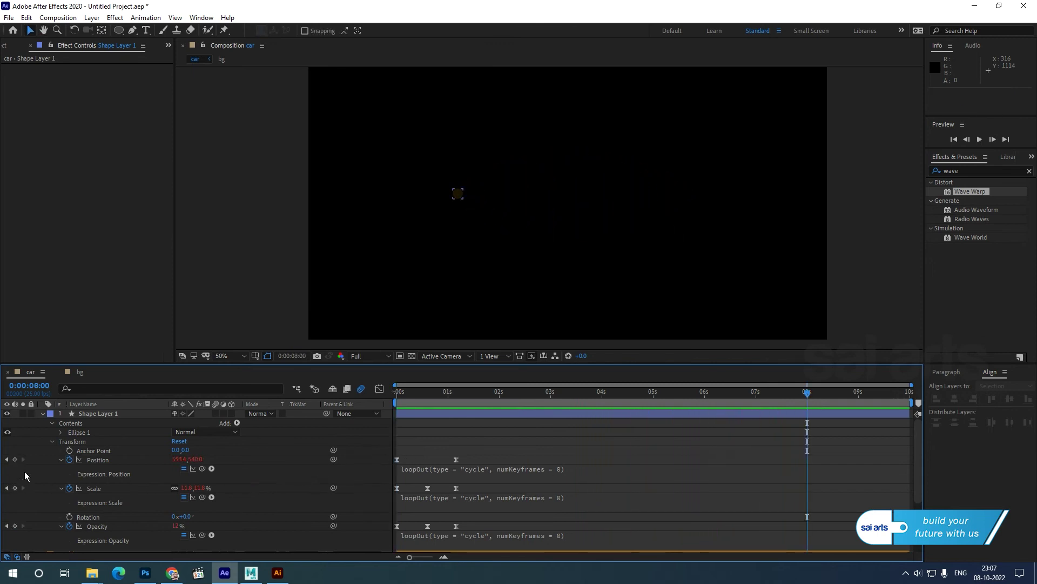
left_click(59, 459)
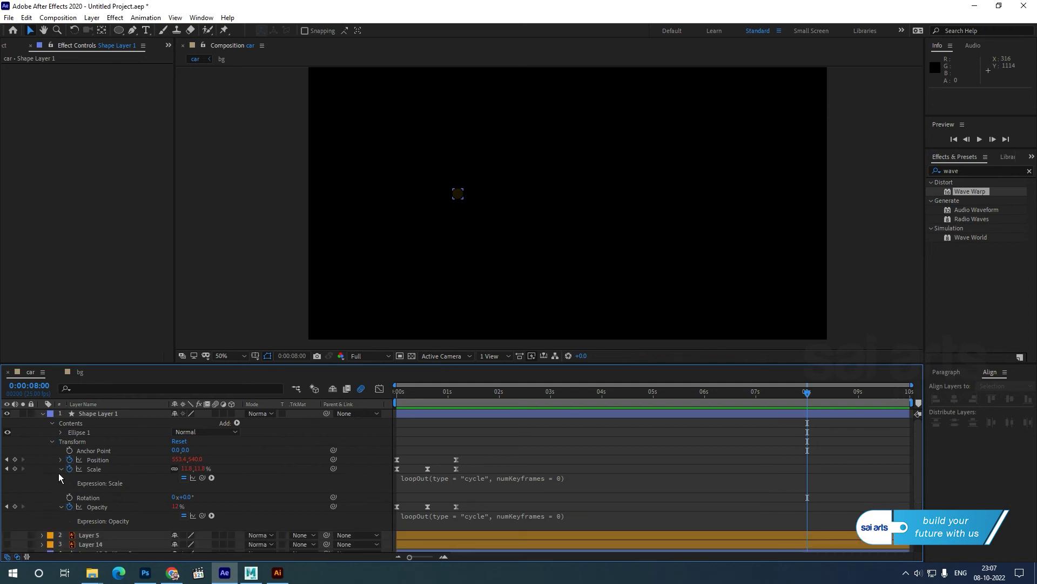
left_click(59, 469)
left_click(60, 487)
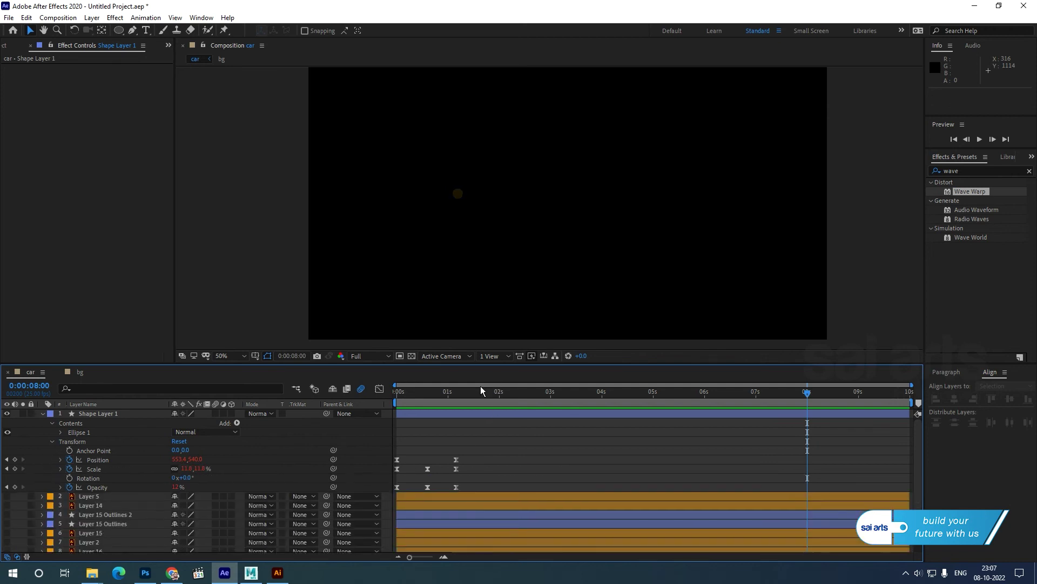
key("Home")
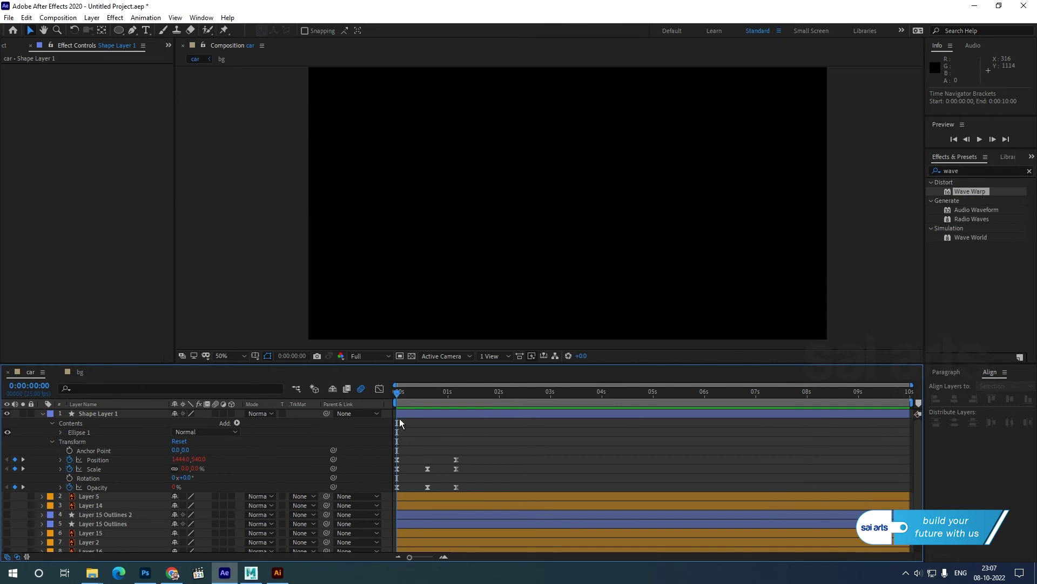
Duplicate Shape Layer 1 several times, shifting the original a few frames later each time.
left_click(406, 414)
key("ctrl+d")
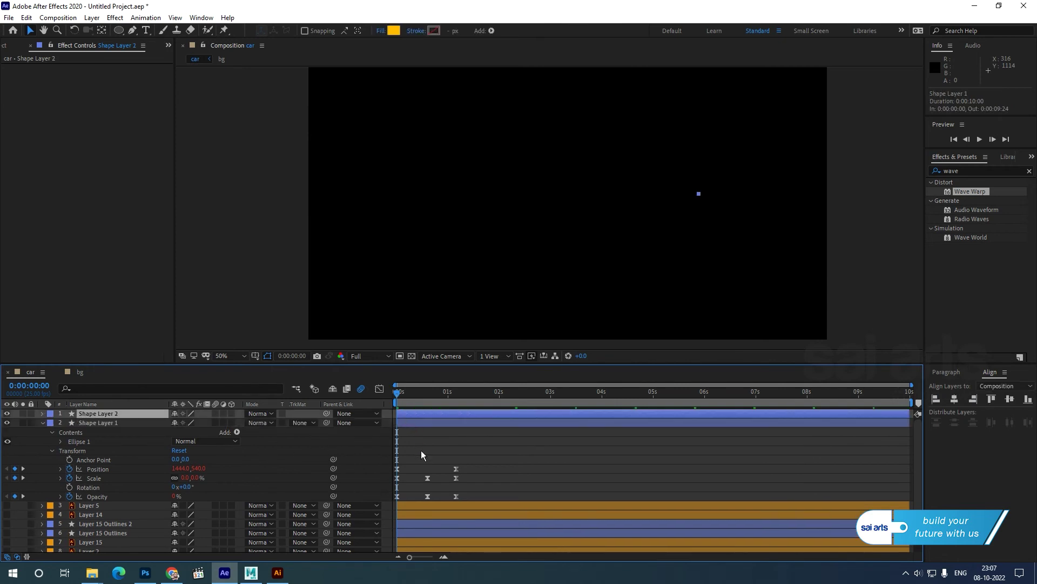
left_click_drag(412, 424, 453, 454)
key("ctrl+d")
key("ctrl+d")
key("ctrl+d")
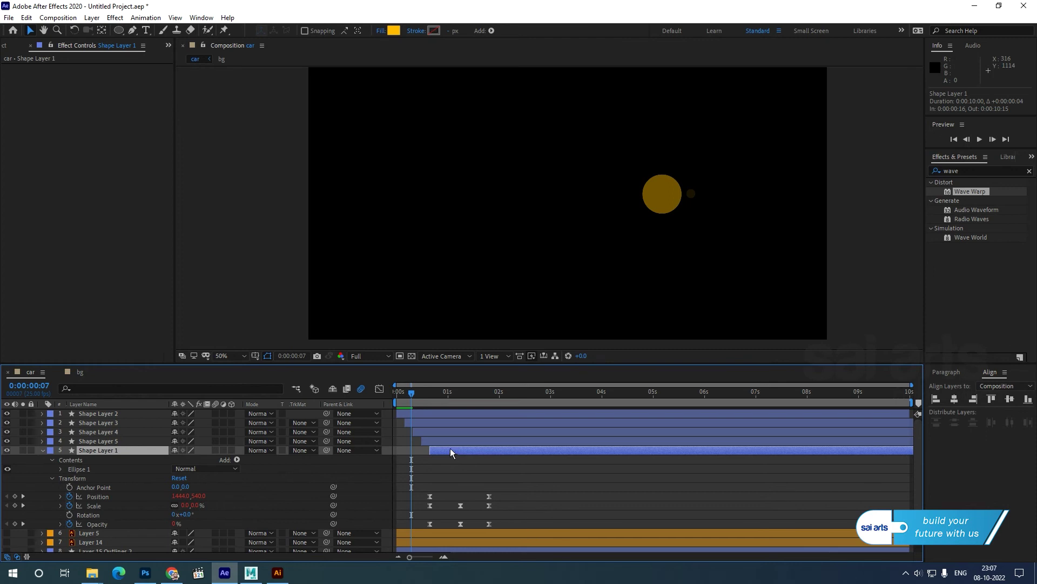
key("ctrl+d")
left_click_drag(461, 458, 471, 459)
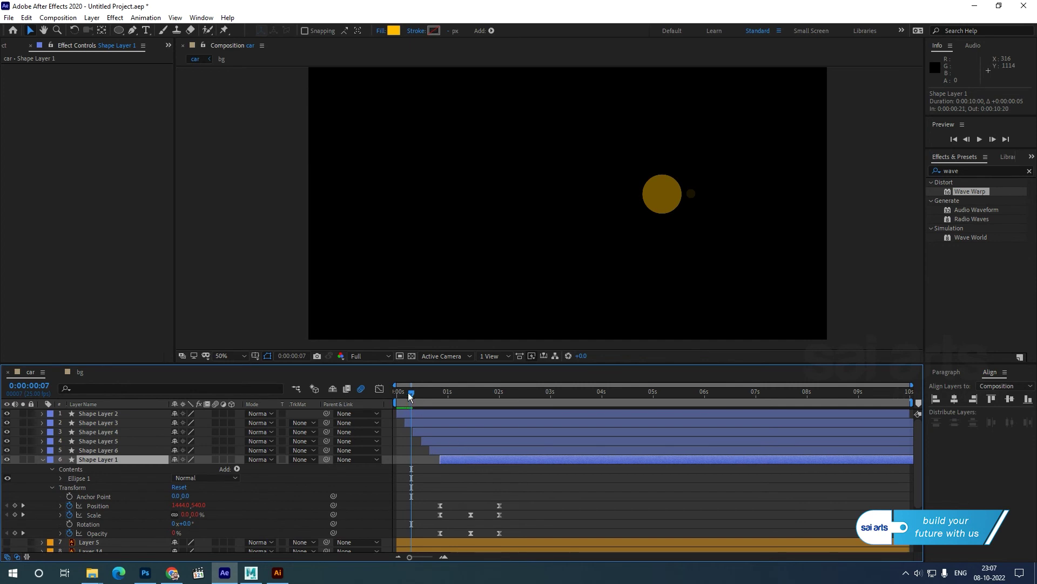
key("Home")
key("space")
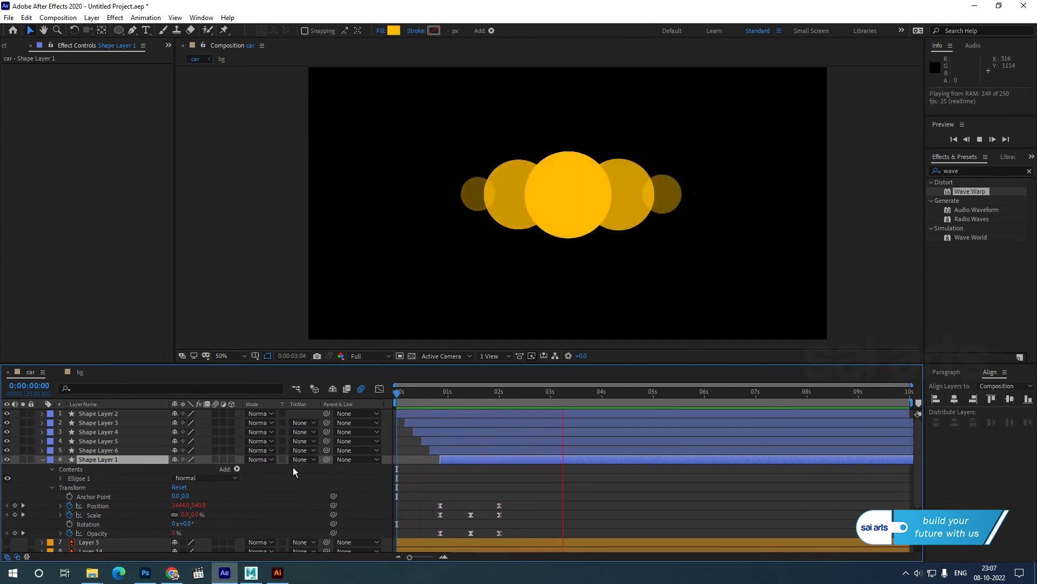
key("space")
Make more staggered copies of the circle and preview the puffs.
key("ctrl+d")
left_click_drag(455, 468, 479, 476)
key("ctrl+d")
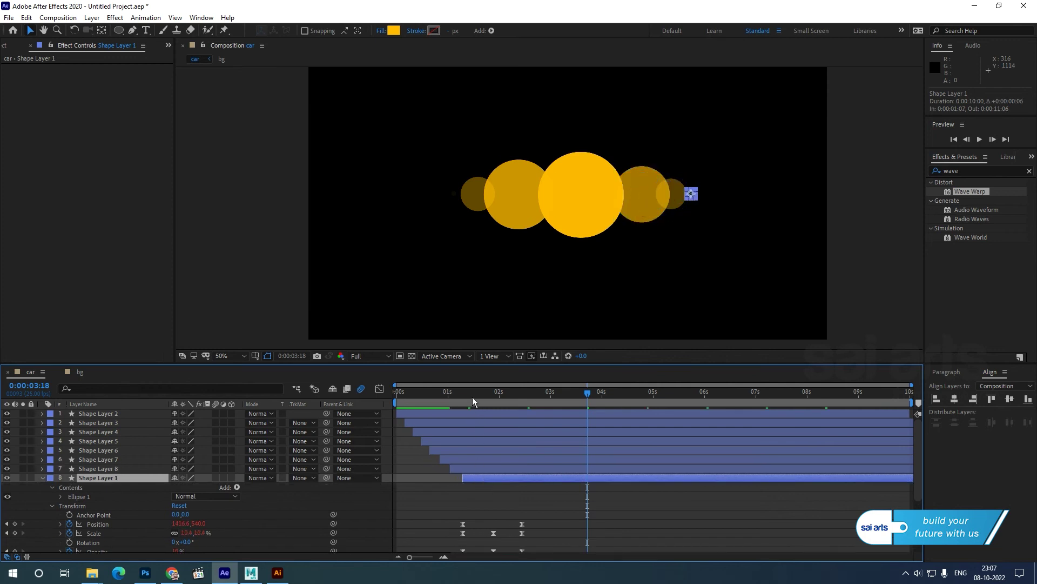
key("space")
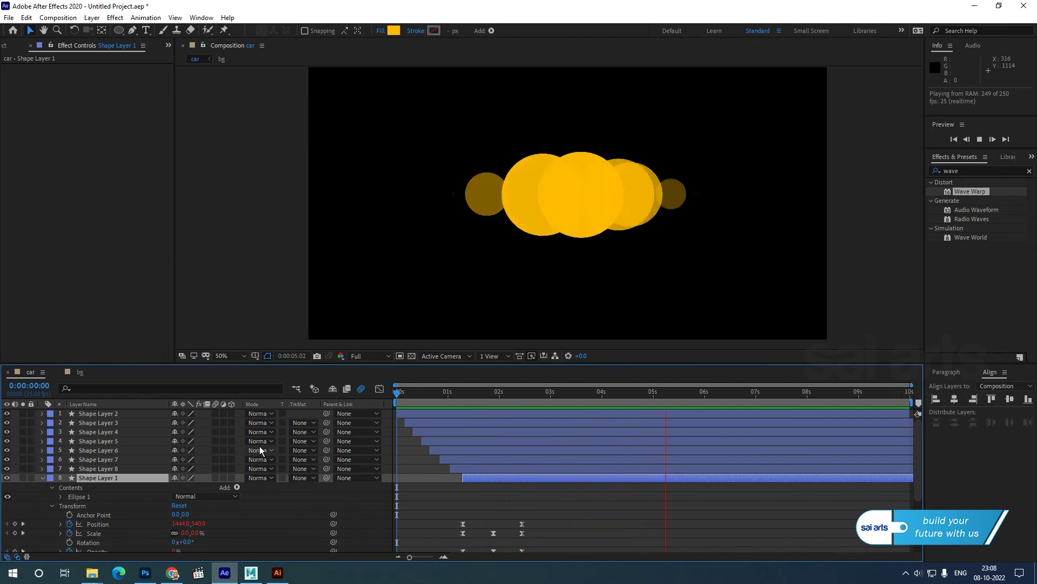
key("space")
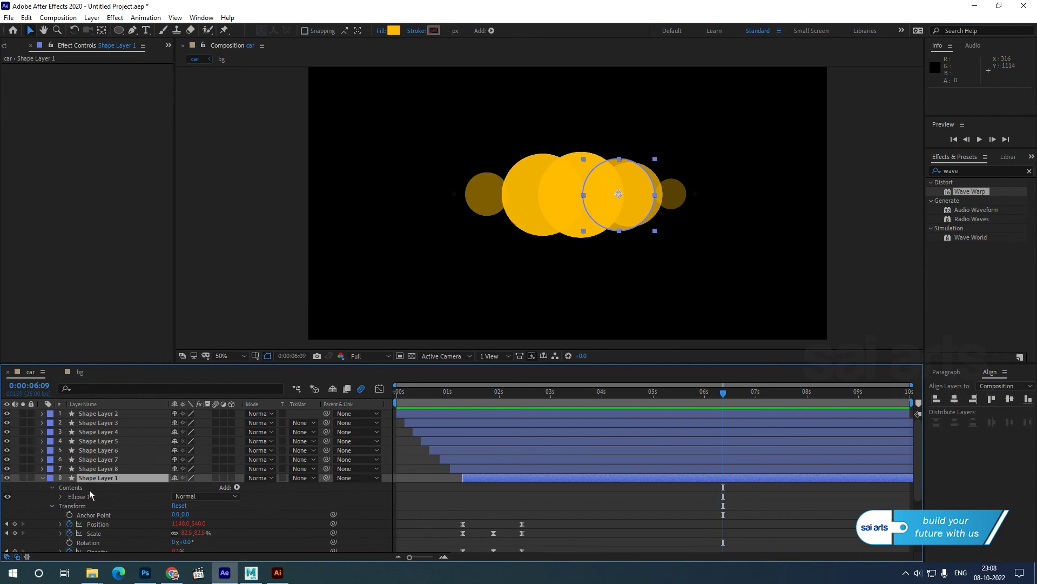
Collapse Shape Layer 1 and select all eight circle layers.
left_click(43, 478)
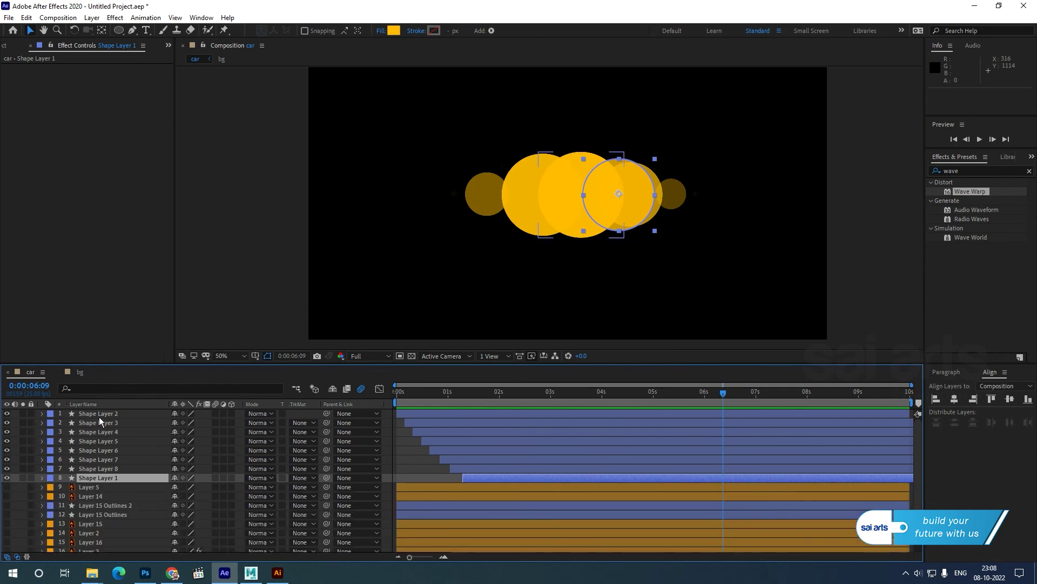
left_click(99, 415)
left_click(99, 480, "shift")
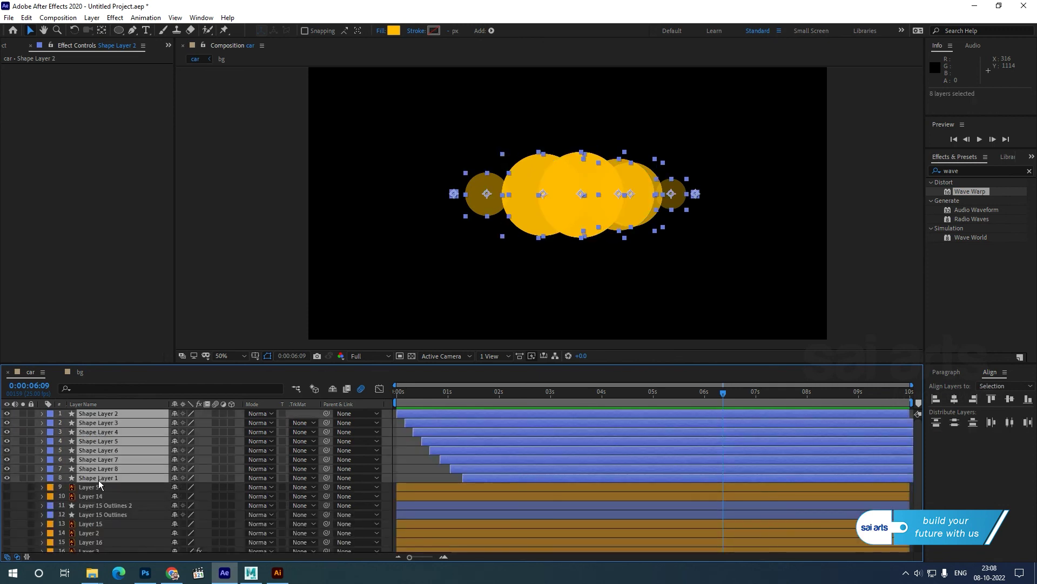
right_click(100, 466)
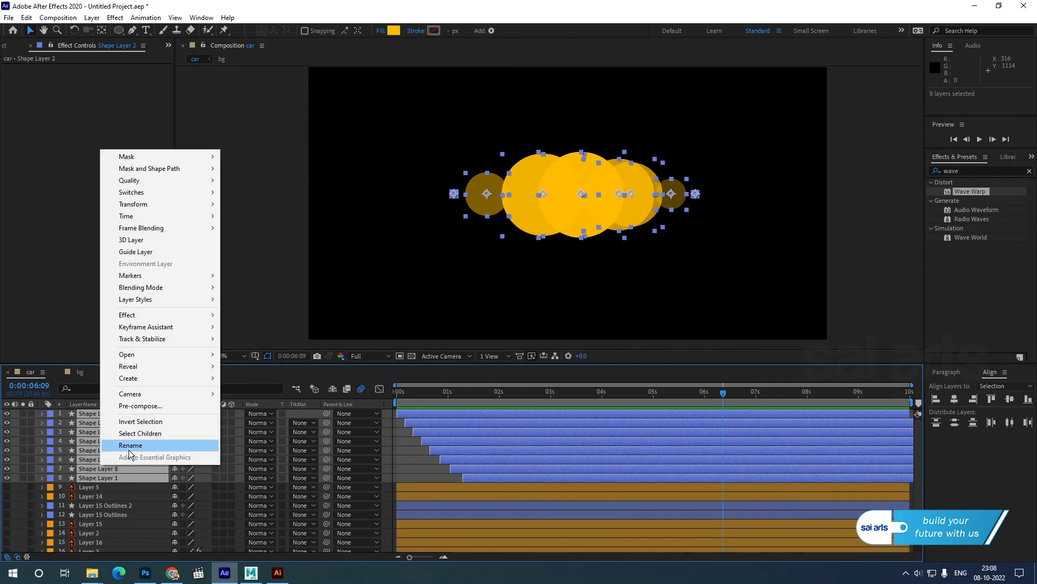
Pre-compose the eight circle layers into a composition named 'smoke'.
left_click(148, 407)
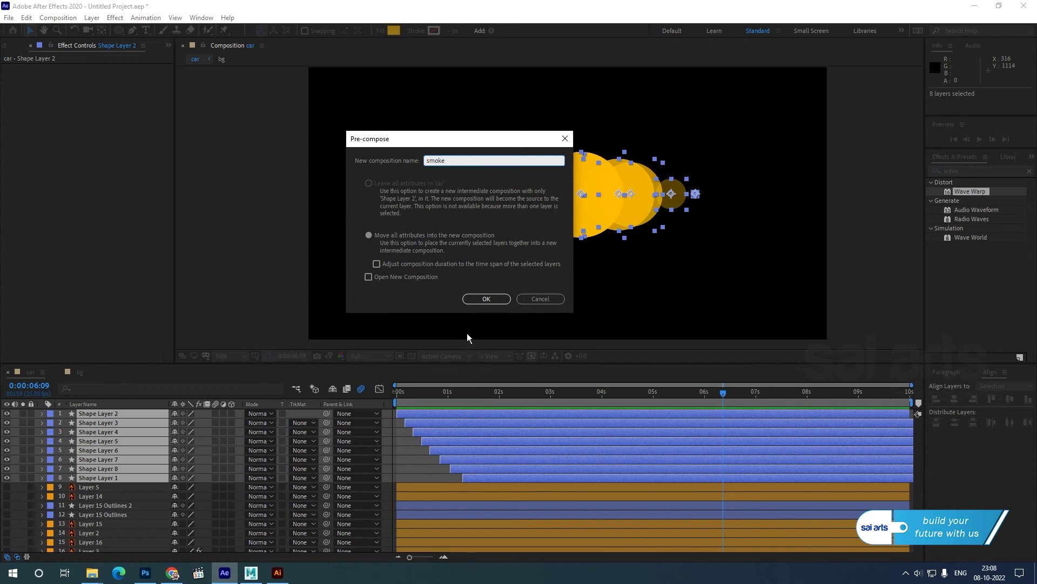
left_click(480, 300)
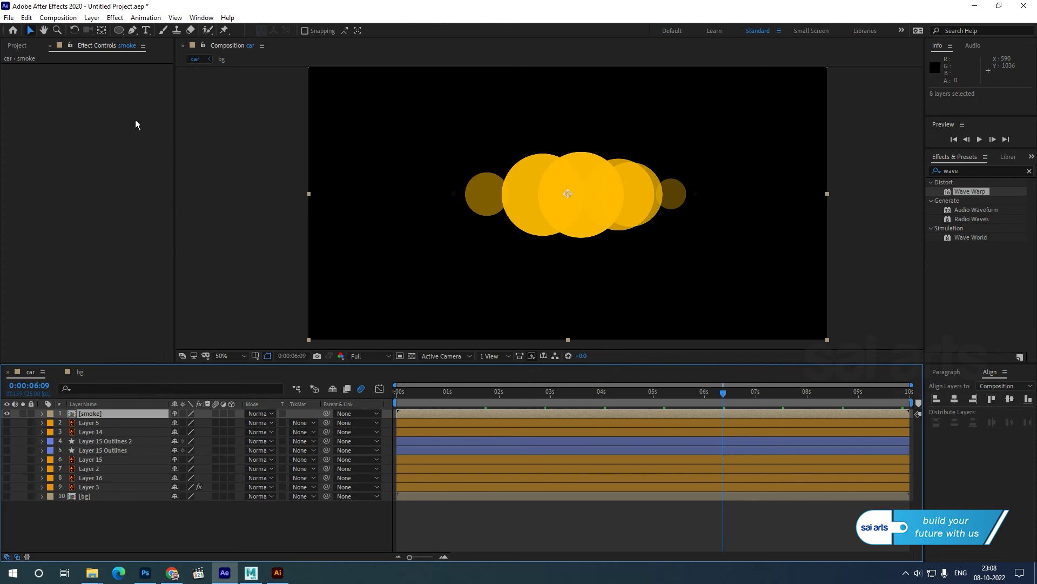
Draw a rectangle mask over the top half of the smoke layer.
left_click_drag(116, 31, 154, 31)
mouse_move(430, 119)
left_mouse_down()
mouse_move(669, 202)
mouse_move(719, 199)
left_mouse_up()
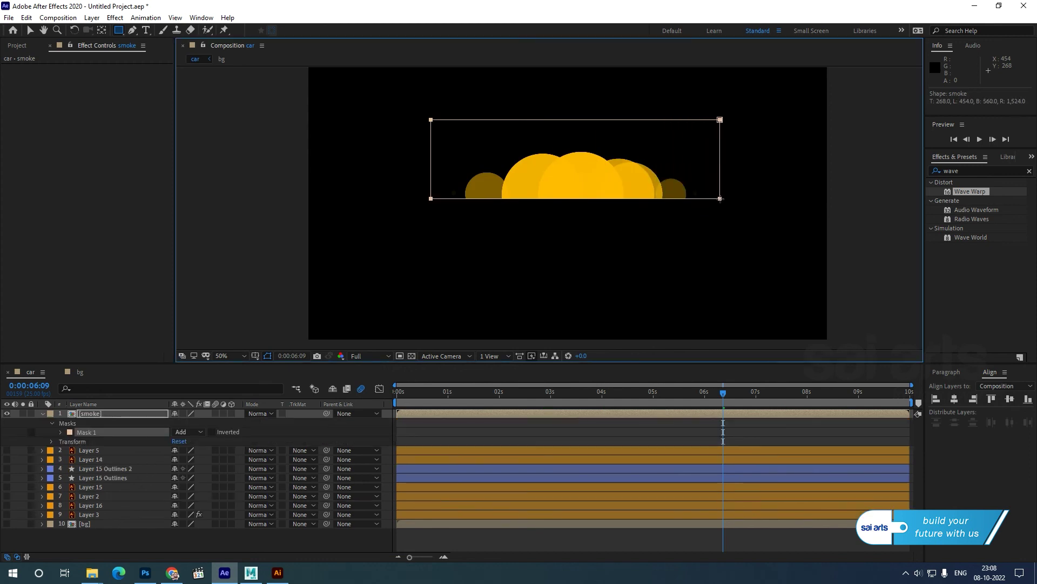
left_click(92, 417)
left_click(115, 539)
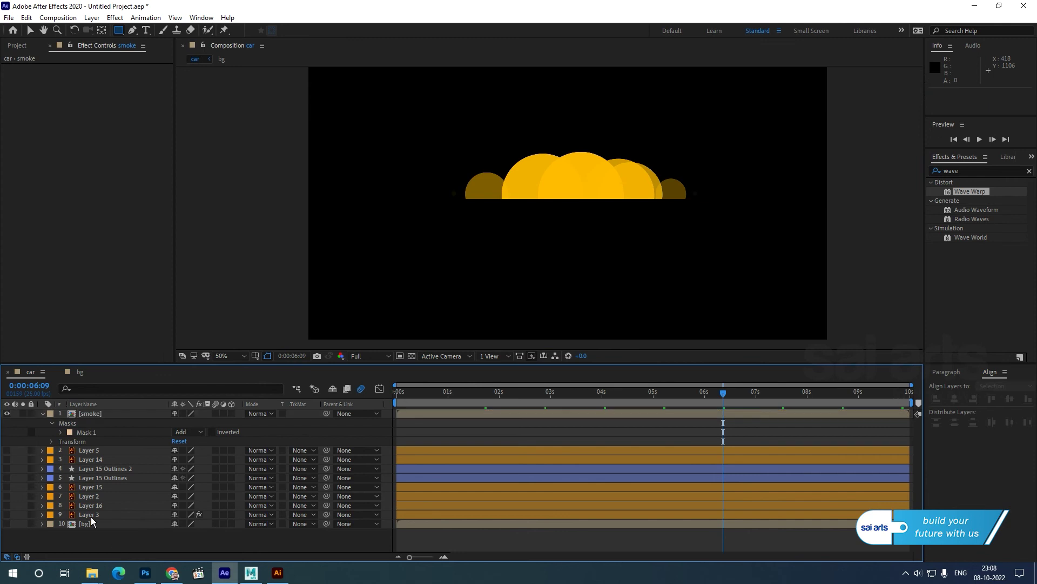
Turn visibility back on for both wheel layers, the car body with driver, and bg.
left_click(7, 469)
left_click(6, 478)
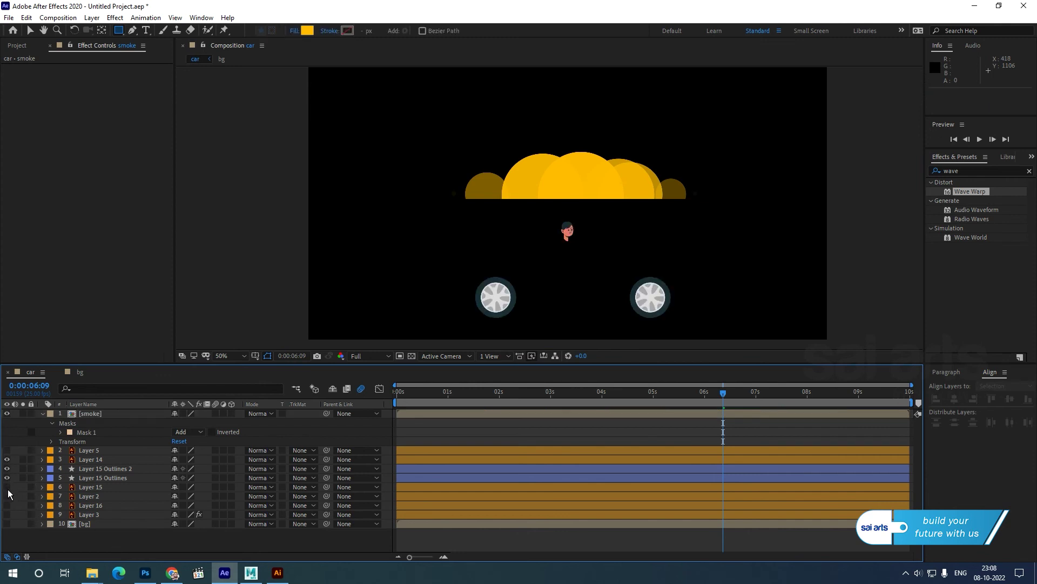
left_click(6, 496)
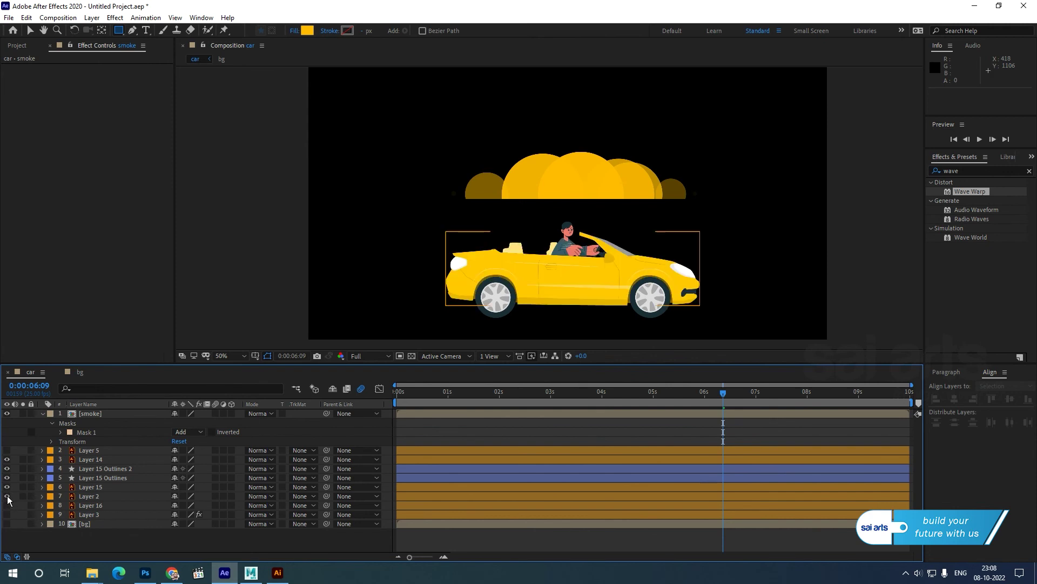
left_click(6, 523)
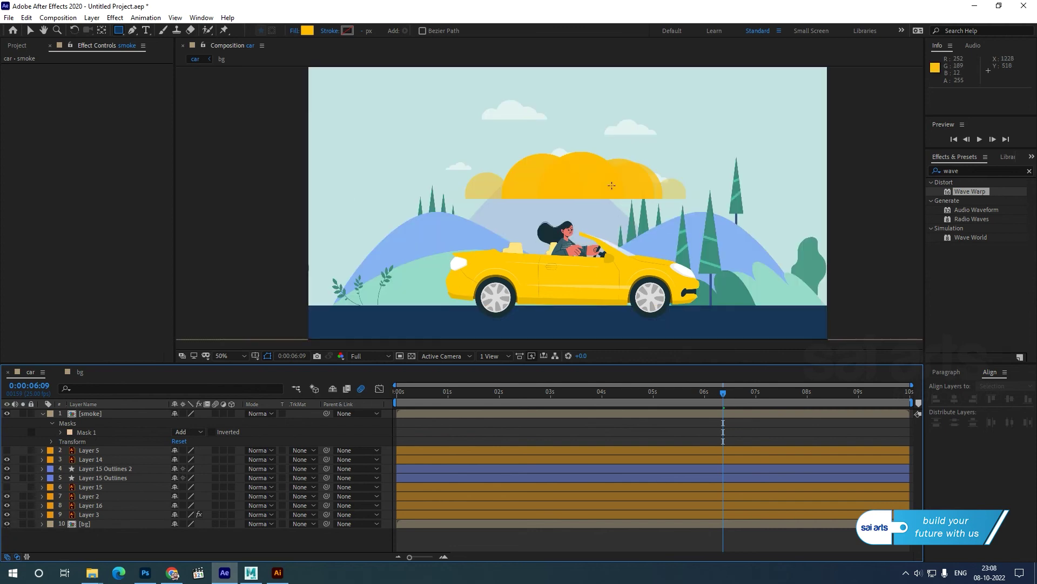
Scale the smoke to 58% and place it against the car's rear.
left_click(83, 413)
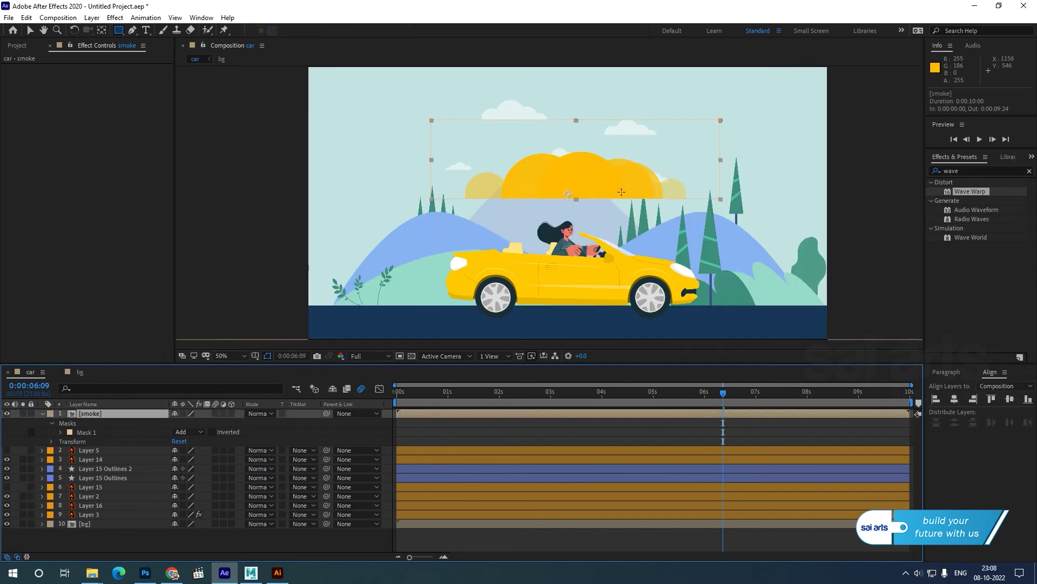
left_click(31, 29)
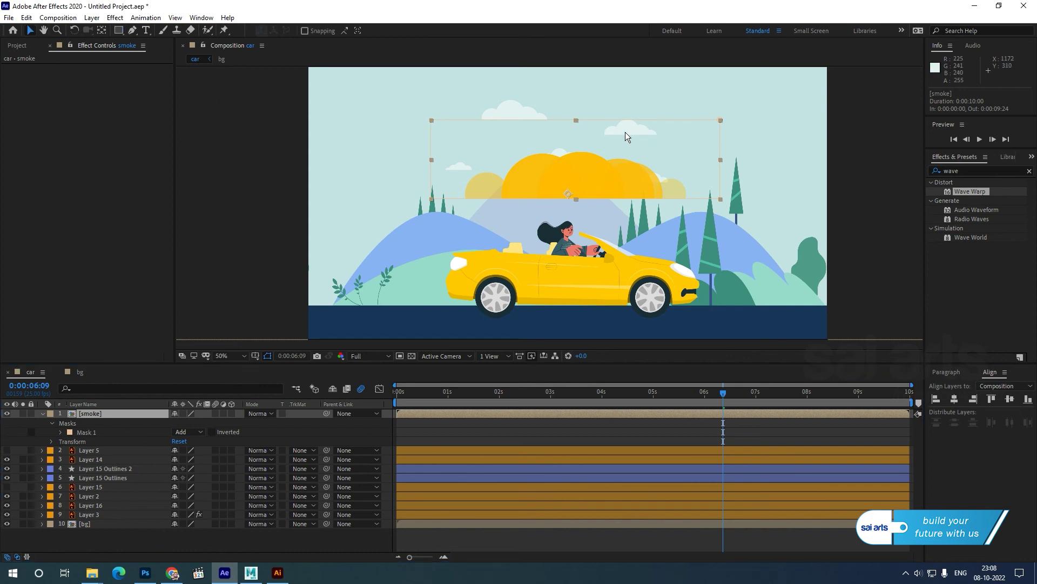
left_click_drag(619, 178, 415, 284)
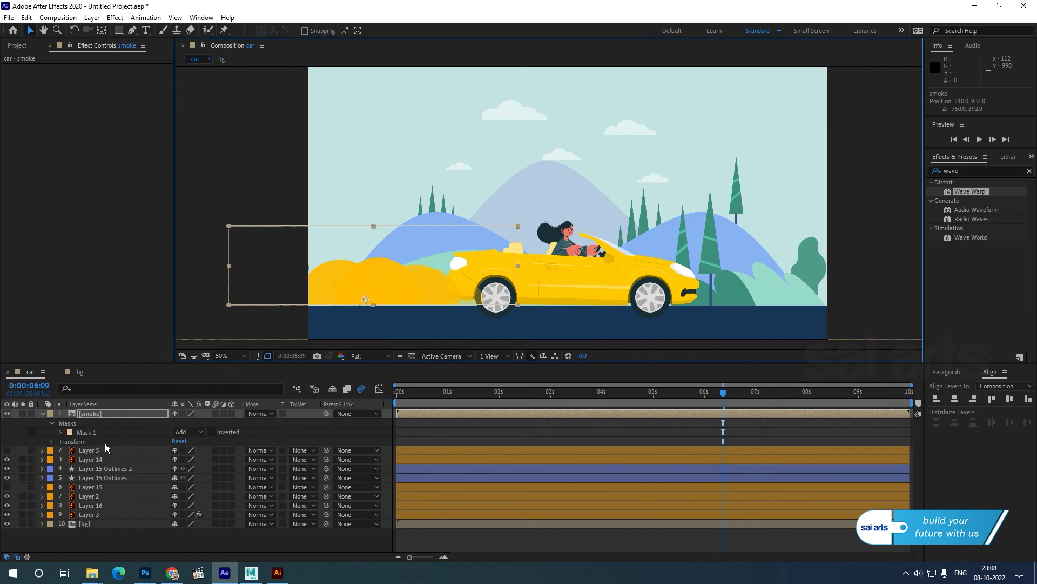
key("s")
left_click_drag(186, 422, 154, 422)
left_click_drag(405, 293, 445, 300)
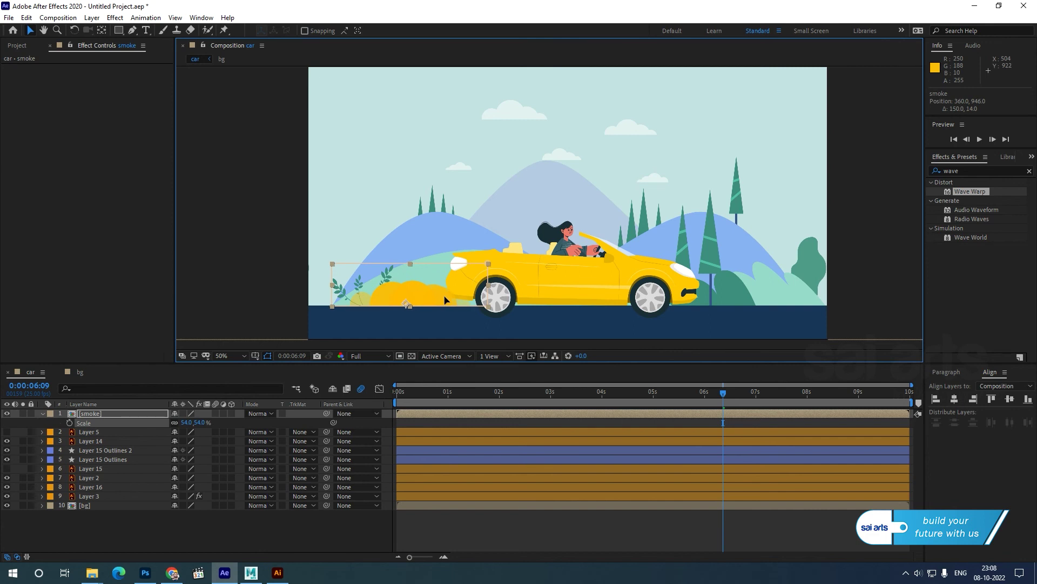
Apply a white Fill effect to the smoke and move its layer just above bg.
left_click(970, 171)
type("fill")
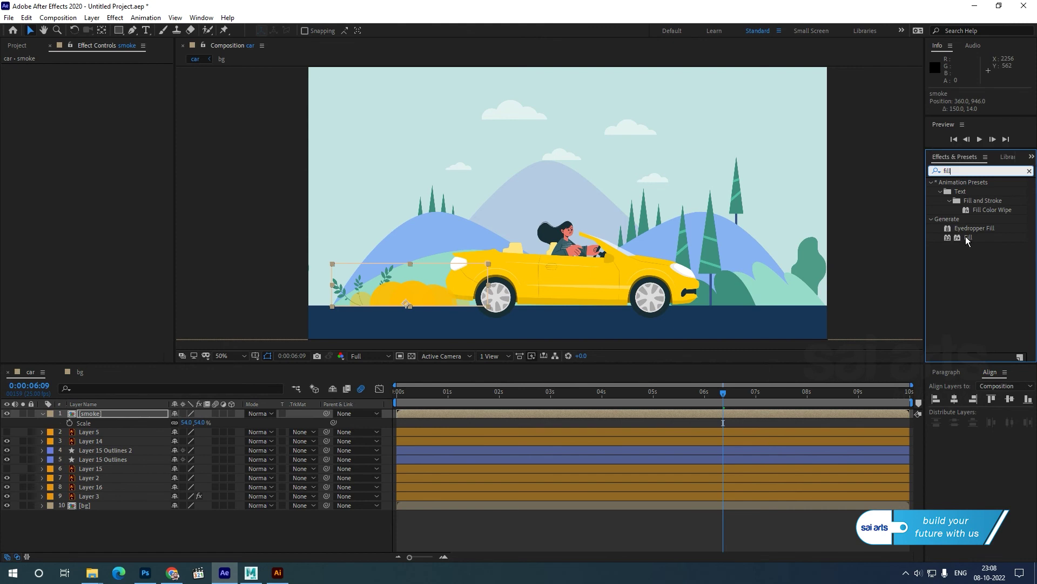
double_click(968, 237)
left_click(101, 96)
left_click_drag(54, 76, 14, 26)
left_click(233, 32)
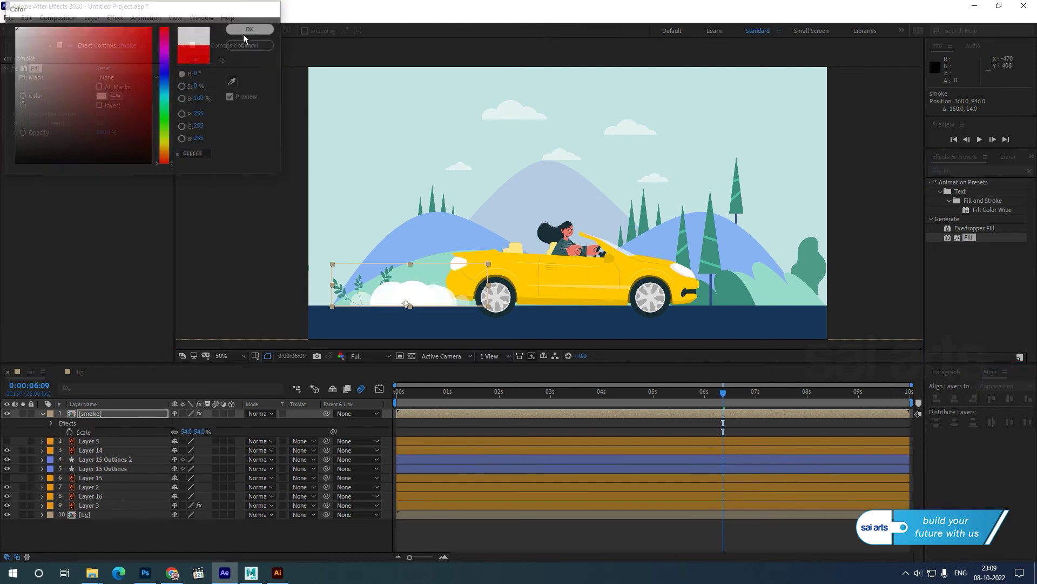
key("space")
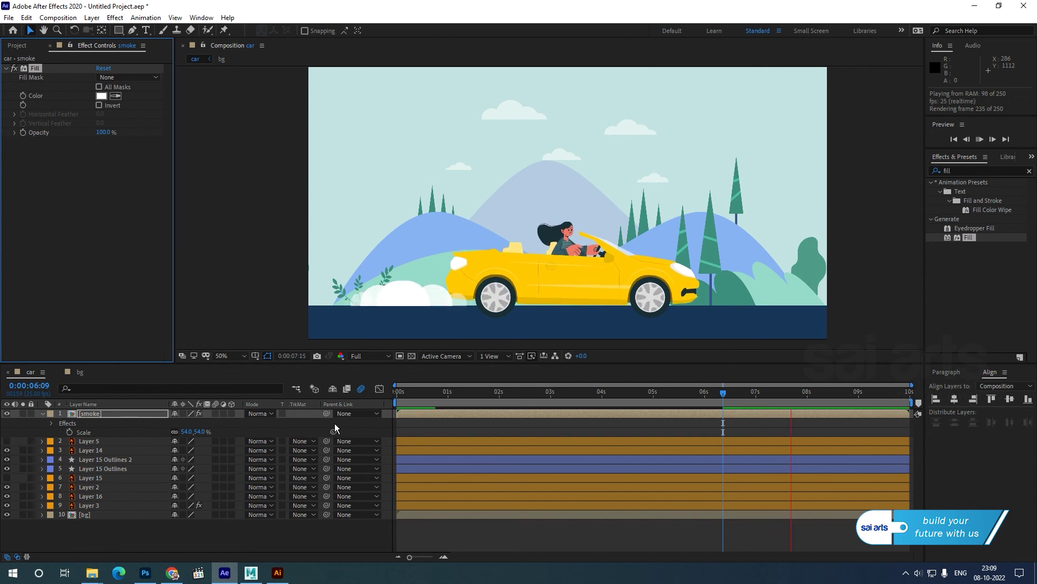
key("space")
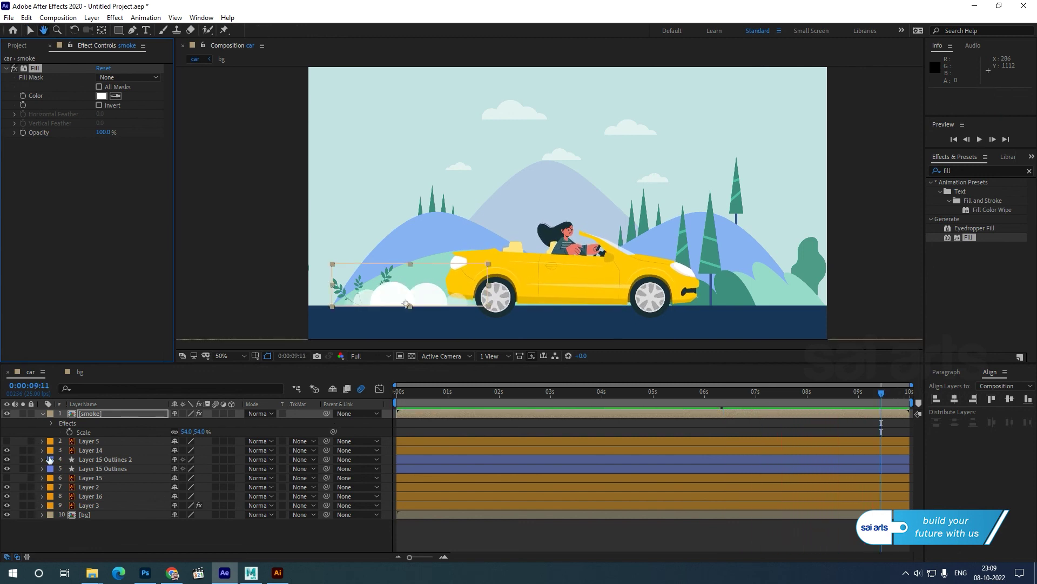
left_click_drag(103, 416, 105, 509)
key("space")
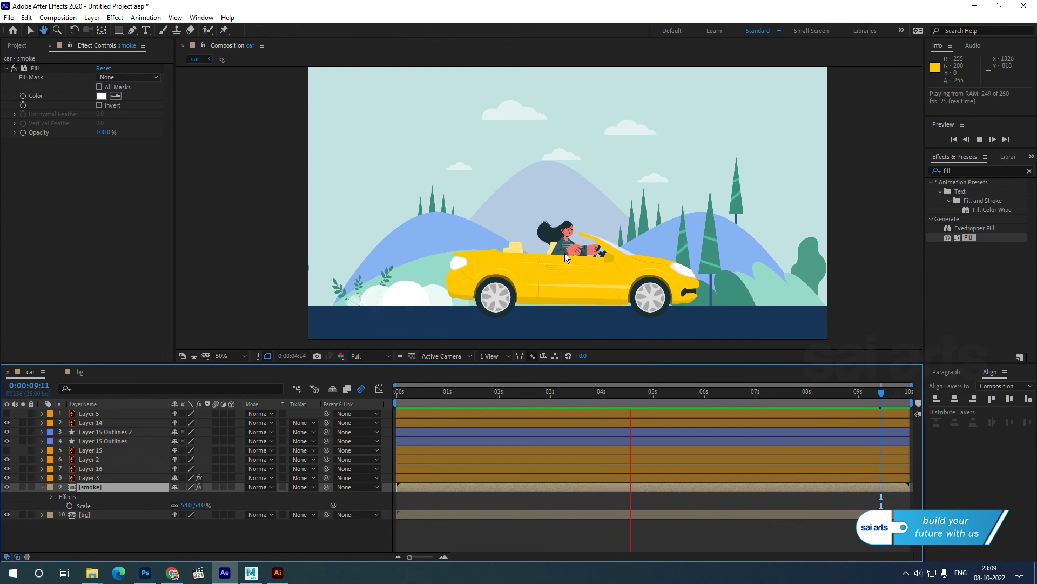
Preview the animation and check which car parts Layer 16 and Layer 2 are.
key("space")
scroll(566, 246, "up", 2)
key("space")
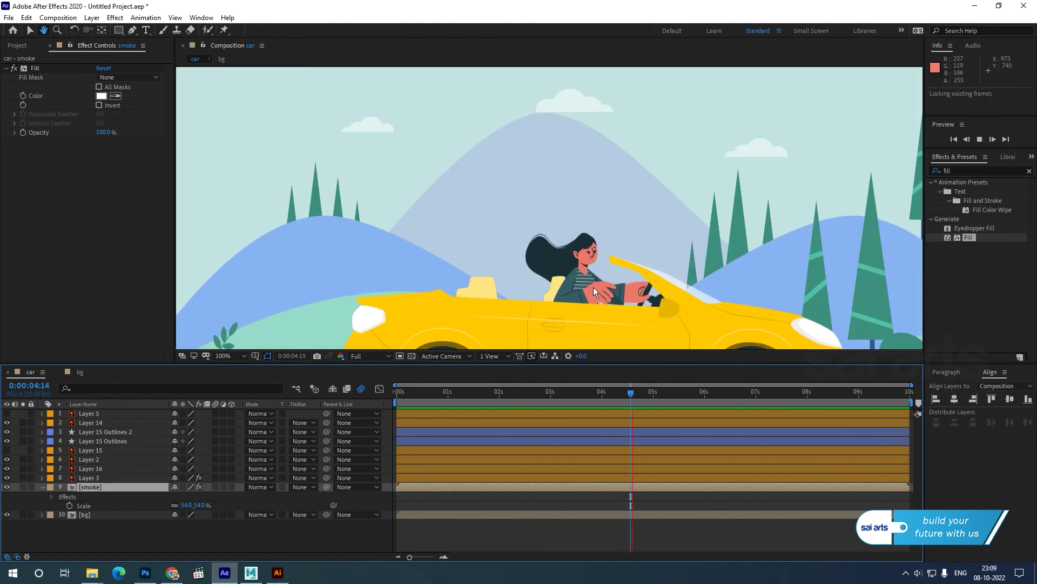
key("space")
key("Home")
left_click(97, 469)
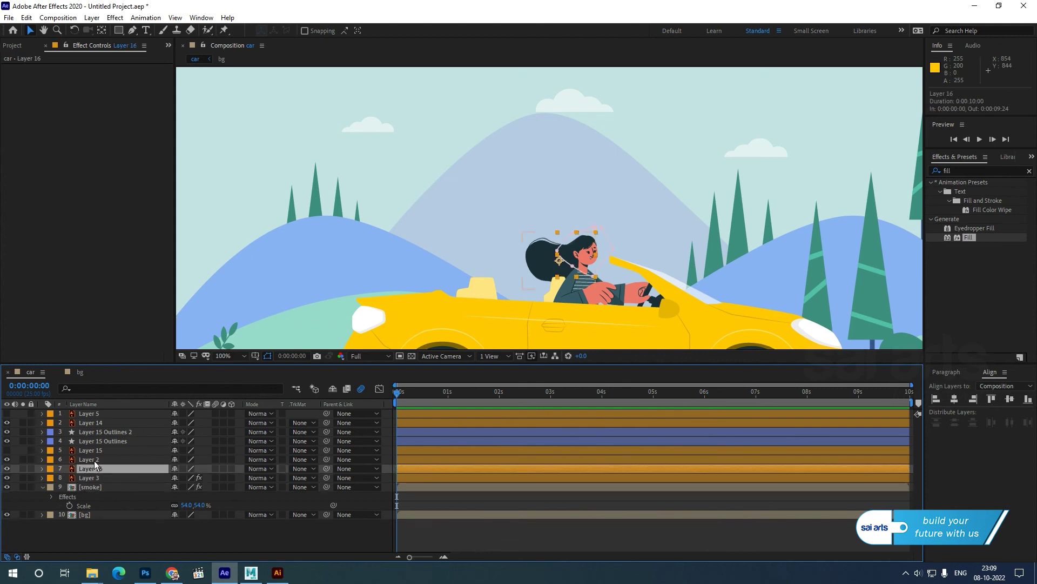
left_click(95, 460)
left_click(7, 459)
left_click(7, 460)
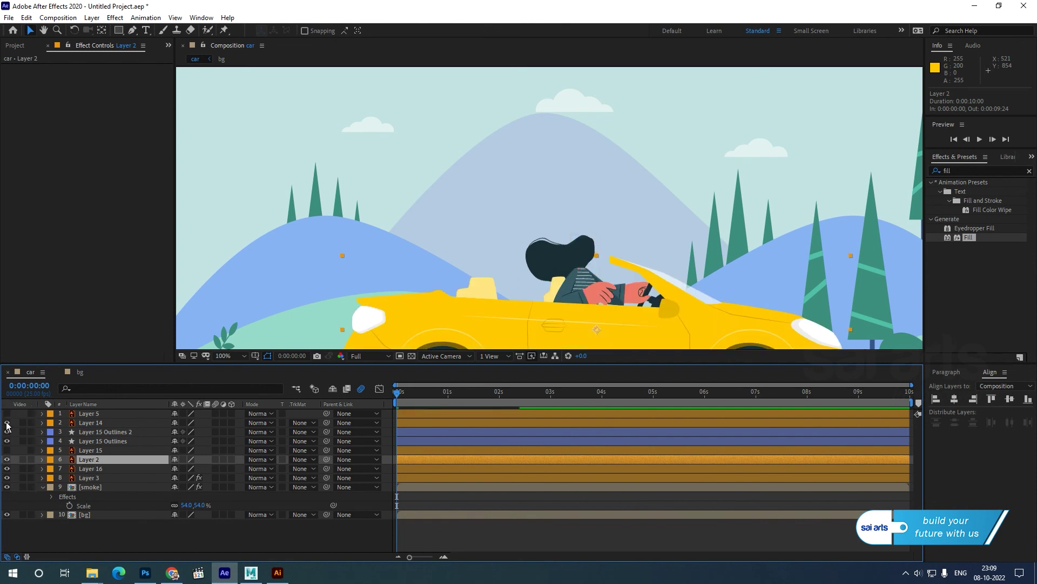
Parent Layer 14 to Layer 16, then re-parent it to Layer 2, the car body.
left_click(94, 424)
left_click_drag(327, 422, 95, 470)
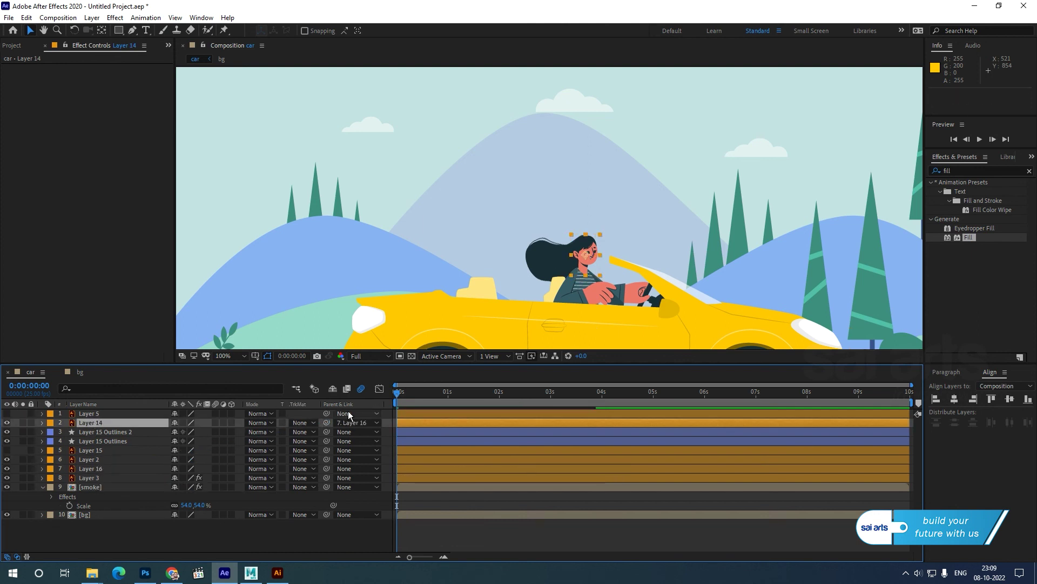
key("space")
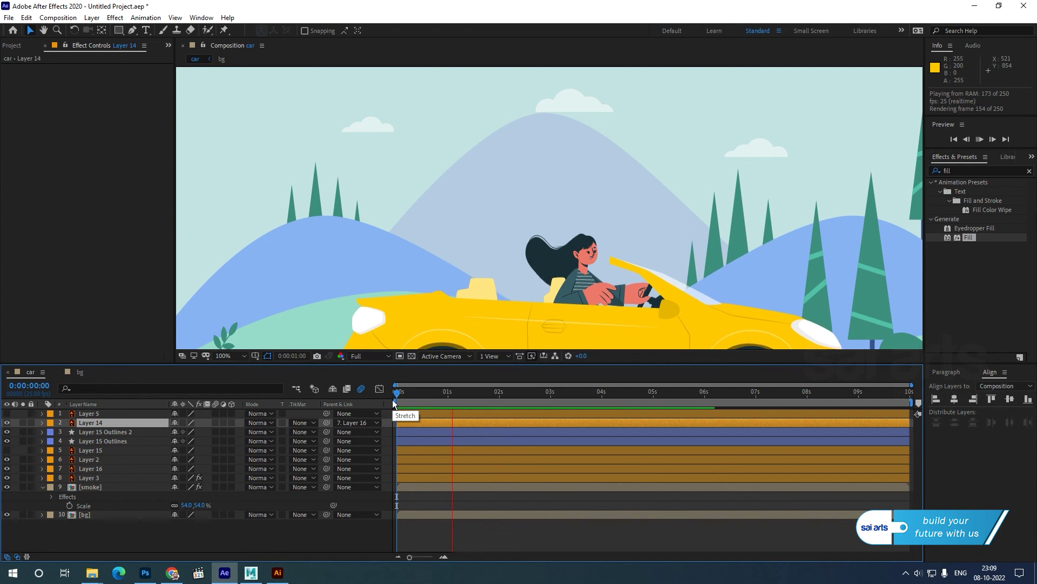
left_click(412, 399)
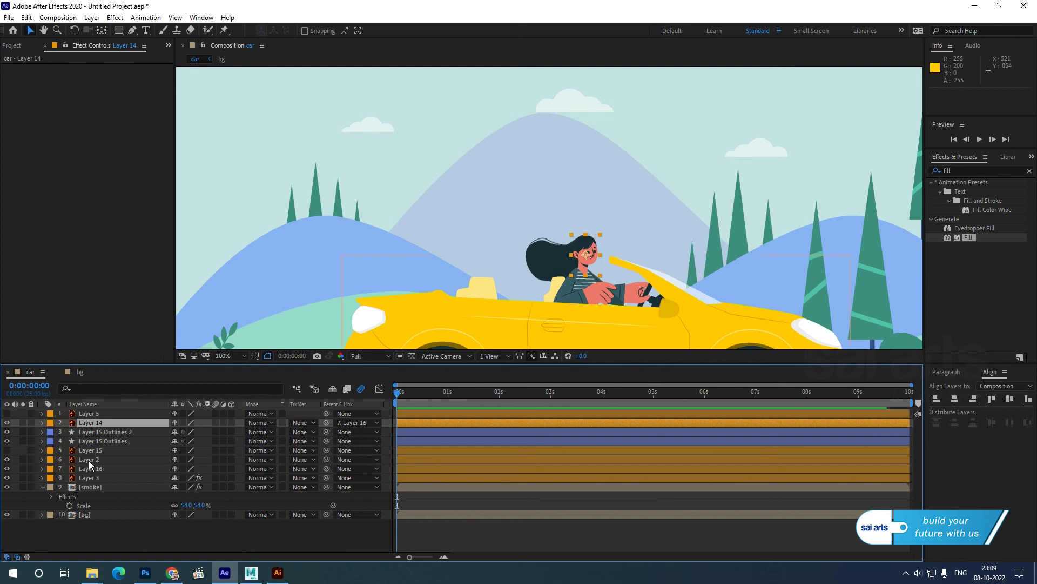
left_click(89, 460)
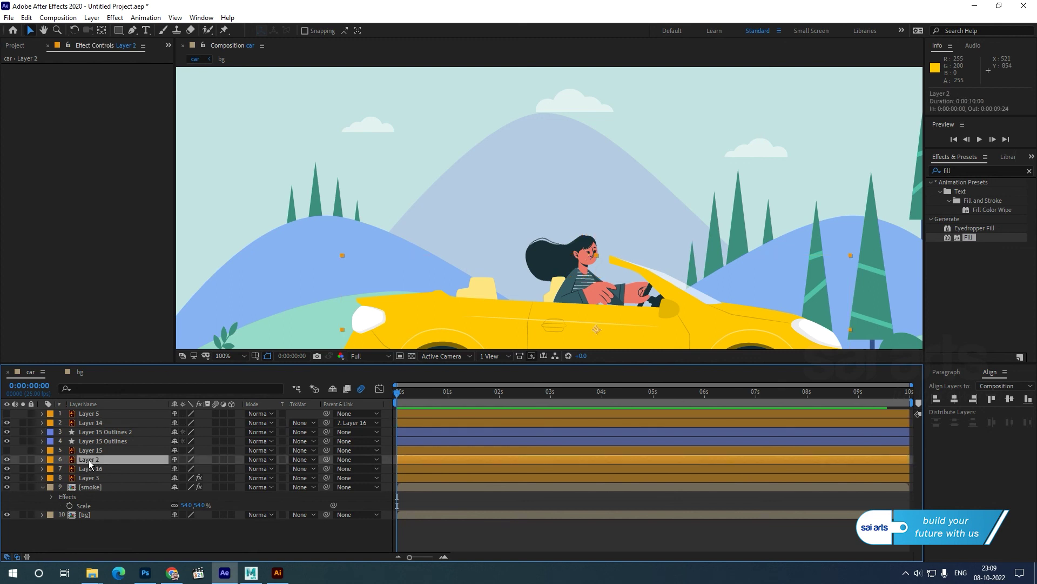
left_click_drag(326, 420, 102, 461)
key("space")
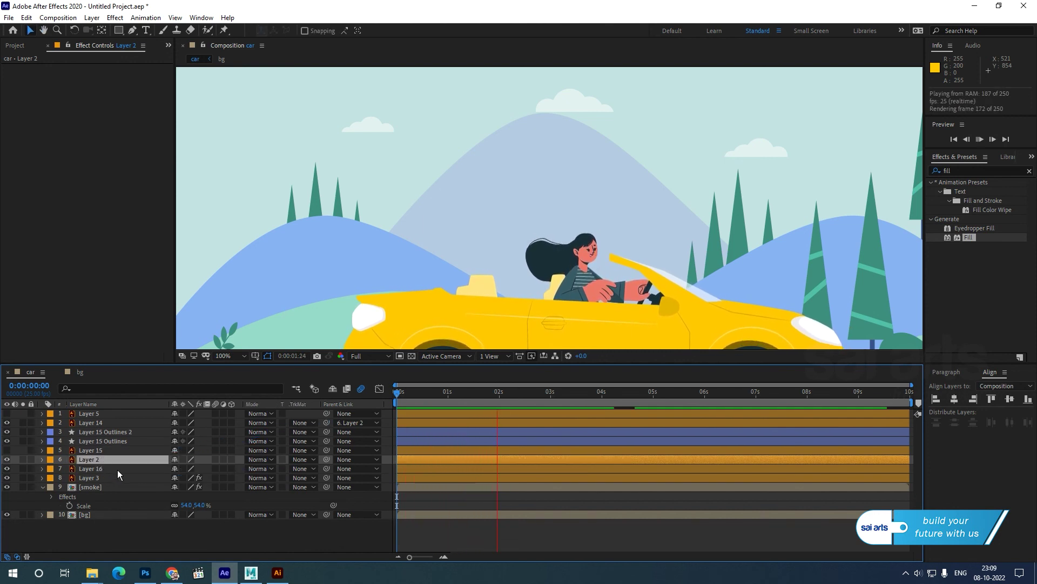
key("space")
Move bg to 2892,540 and set a starting Position keyframe at 0:00.
scroll(608, 223, "down", 2)
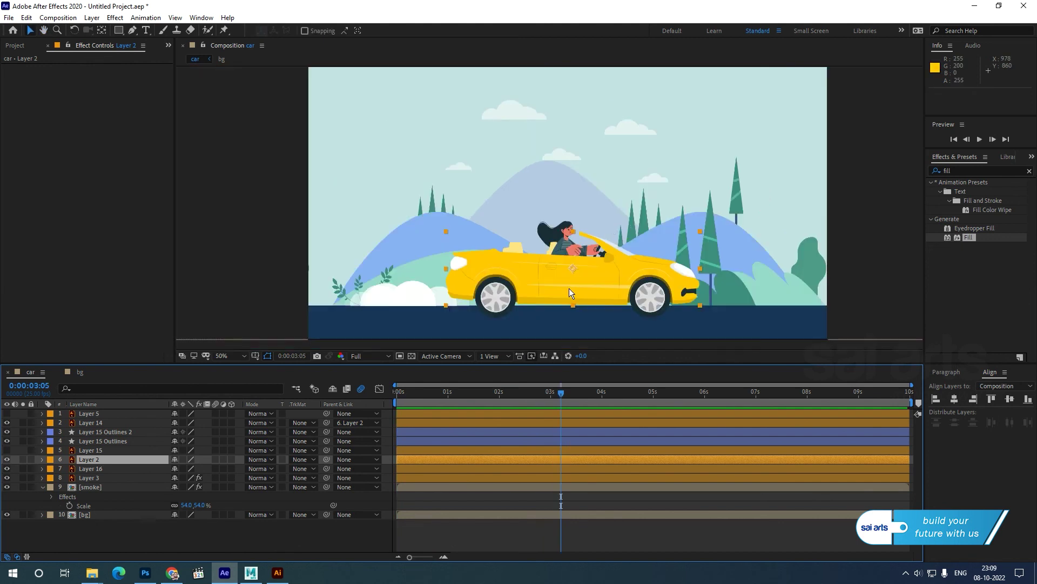
key("space")
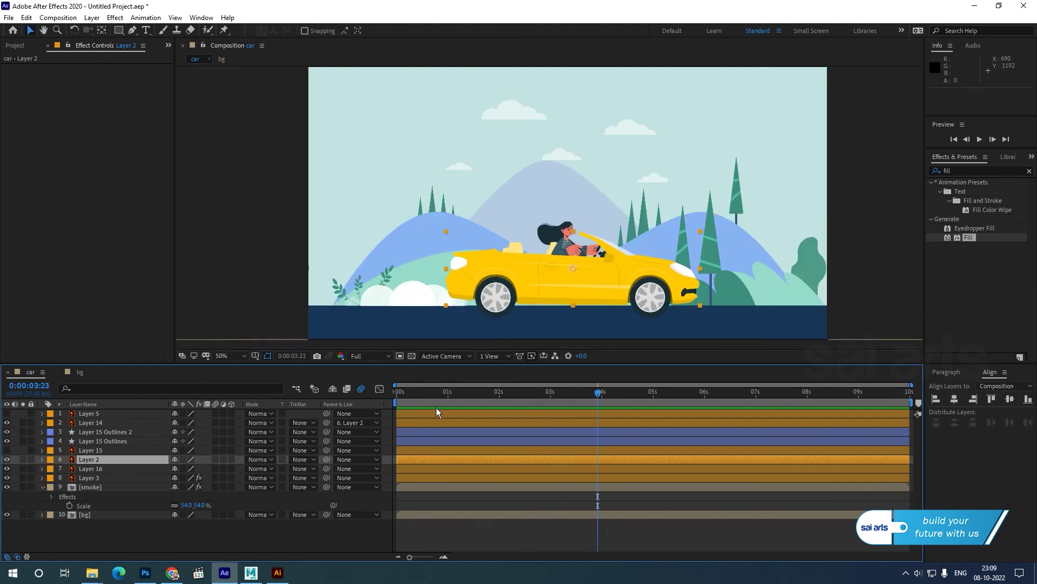
scroll(532, 237, "down", 2)
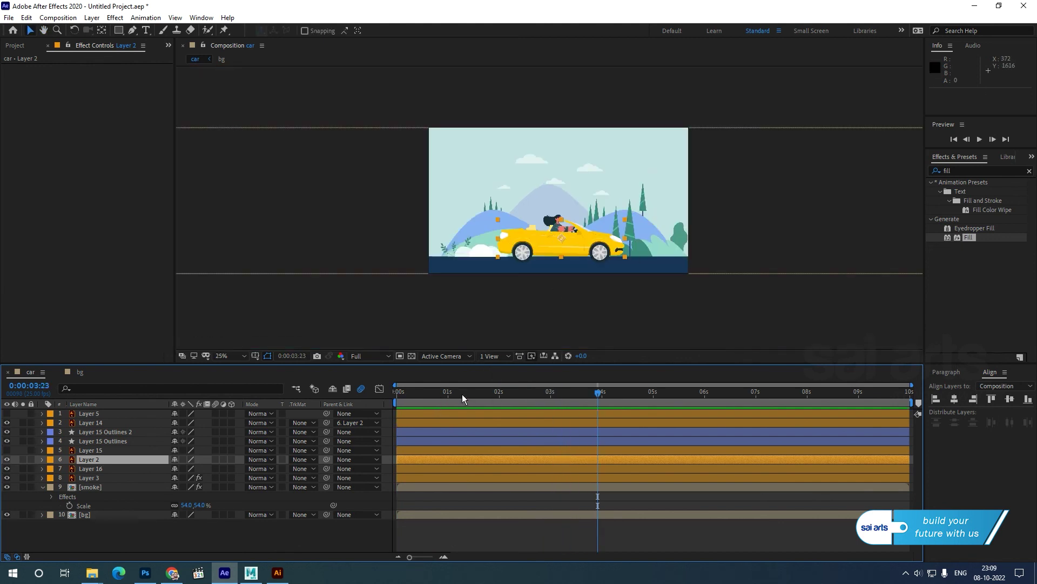
key("Home")
left_click(81, 516)
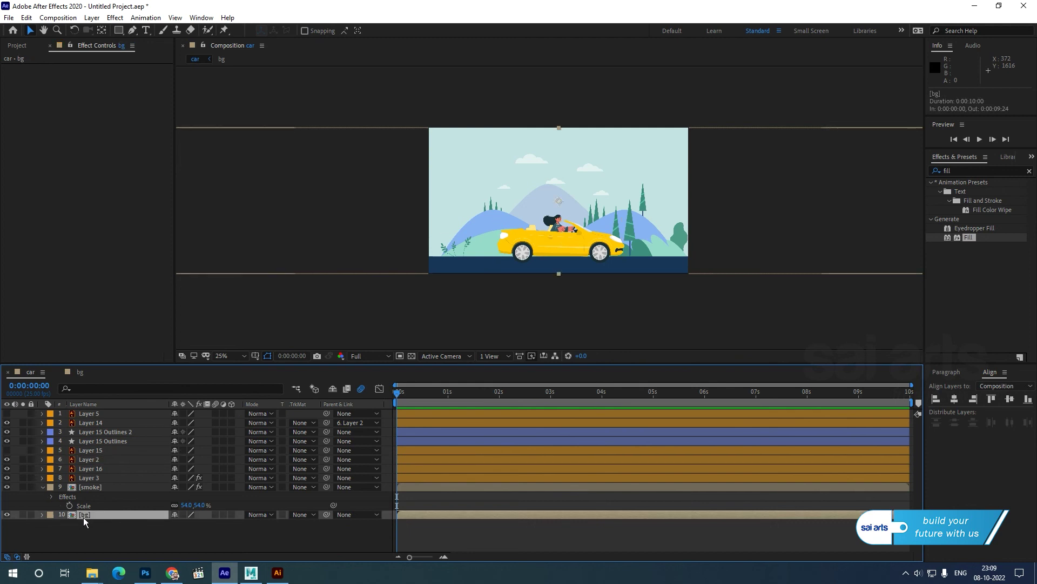
key("p")
left_click_drag(492, 200, 742, 199)
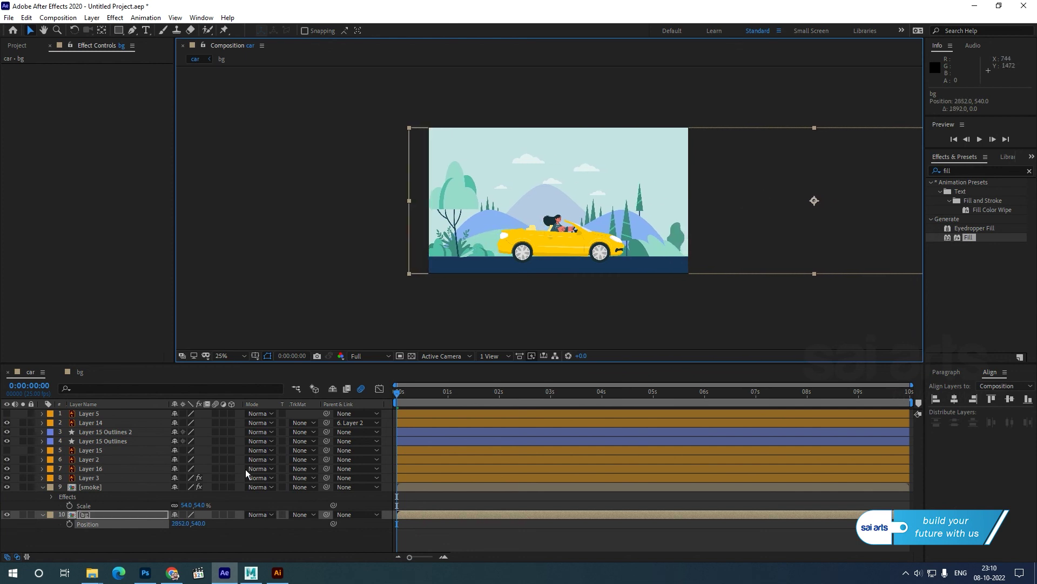
left_click(71, 523)
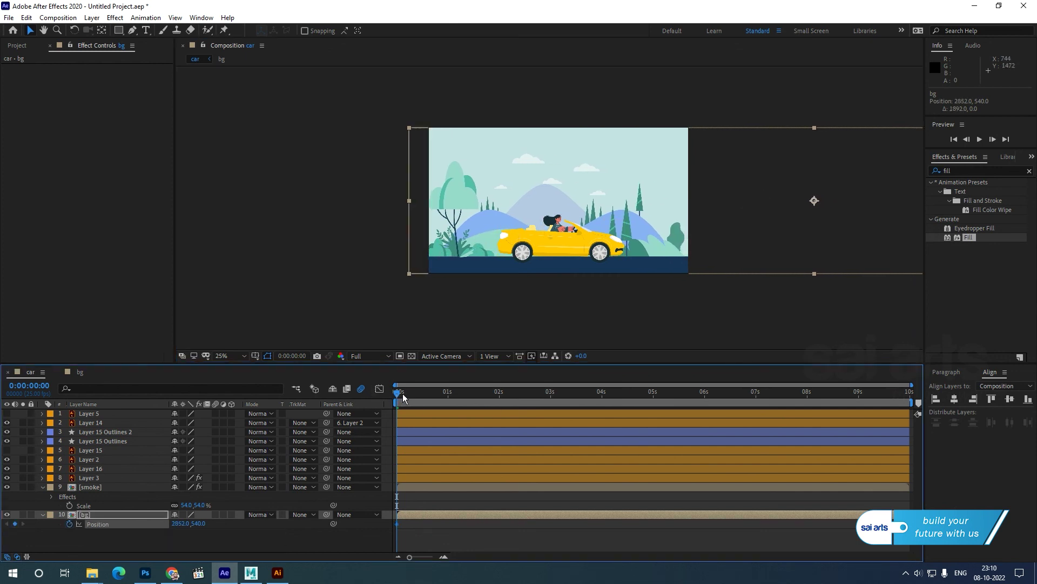
At 9:24, slide bg left to -828,540, then preview the scrolling background.
left_click_drag(403, 393, 929, 389)
key("shift+Left")
key("shift+Left")
key("shift+Left")
key("shift+Left")
key("shift+Left")
key("shift+Left")
key("shift+Left")
key("shift+Left")
key("shift+Left")
key("shift+Left")
key("shift+Left")
key("shift+Left")
key("shift+Left")
key("shift+Left")
key("shift+Left")
key("shift+Left")
key("shift+Left")
key("shift+Left")
key("shift+Left")
key("shift+Left")
key("shift+Left")
key("shift+Left")
key("shift+Left")
key("shift+Left")
key("shift+Left")
key("shift+Left")
key("shift+Left")
key("shift+Left")
key("shift+Left")
key("shift+Left")
key("shift+Left")
key("shift+Left")
key("shift+Left")
key("shift+Left")
key("shift+Left")
key("shift+Left")
key("shift+Left")
key("shift+Left")
key("shift+Left")
key("shift+Left")
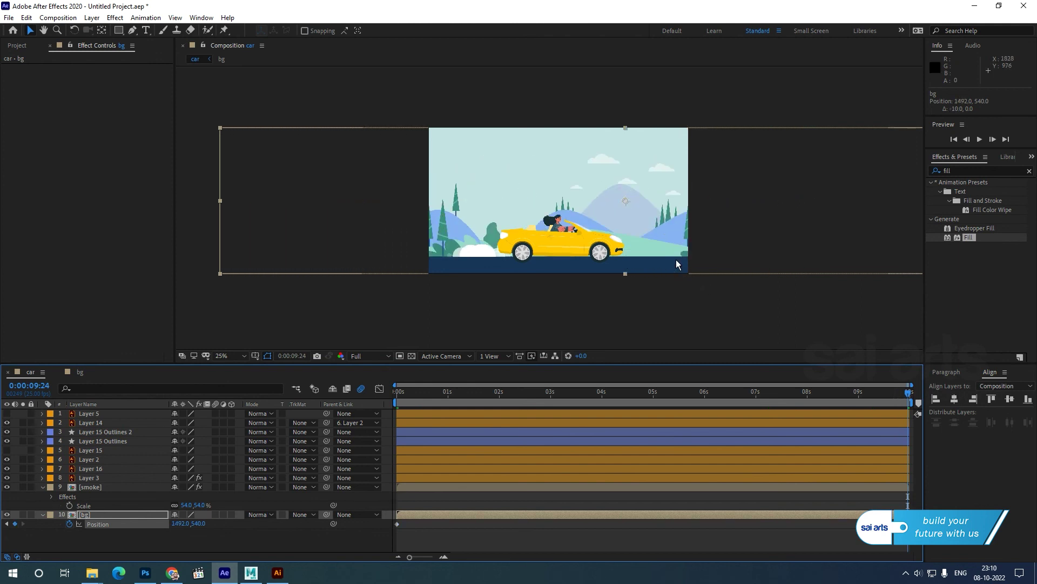
key("shift+Left")
key("shift+Left")
key("shift+Left")
key("shift+Left")
key("shift+Left")
key("shift+Left")
key("shift+Left")
key("shift+Left")
key("shift+Left")
key("shift+Left")
key("shift+Left")
key("shift+Left")
key("shift+Left")
key("shift+Left")
key("shift+Left")
key("shift+Left")
key("shift+Left")
key("shift+Left")
key("shift+Left")
key("shift+Left")
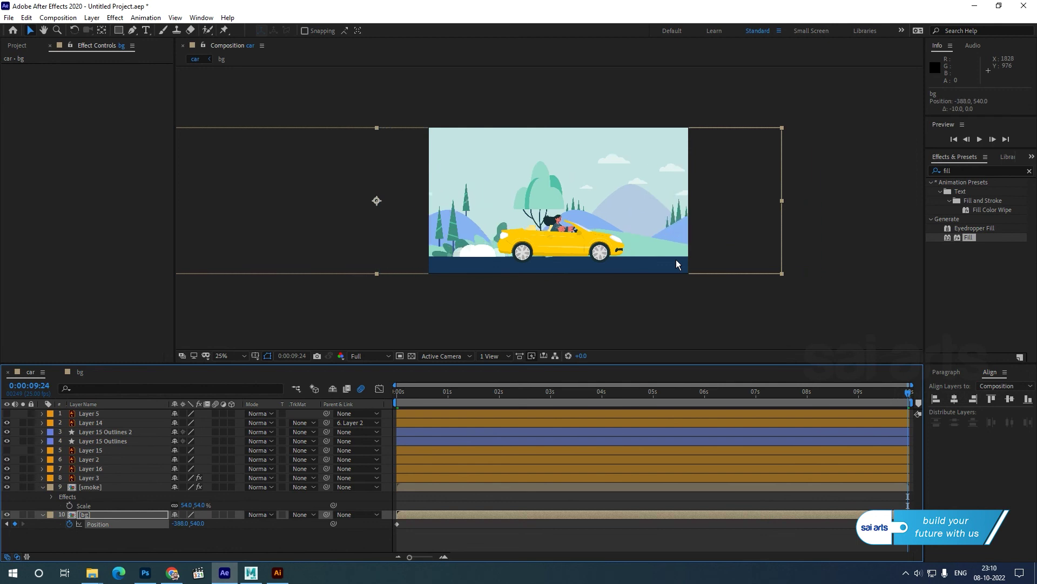
key("shift+Left")
key("shift+Left")
key("shift+Left")
key("shift+Left")
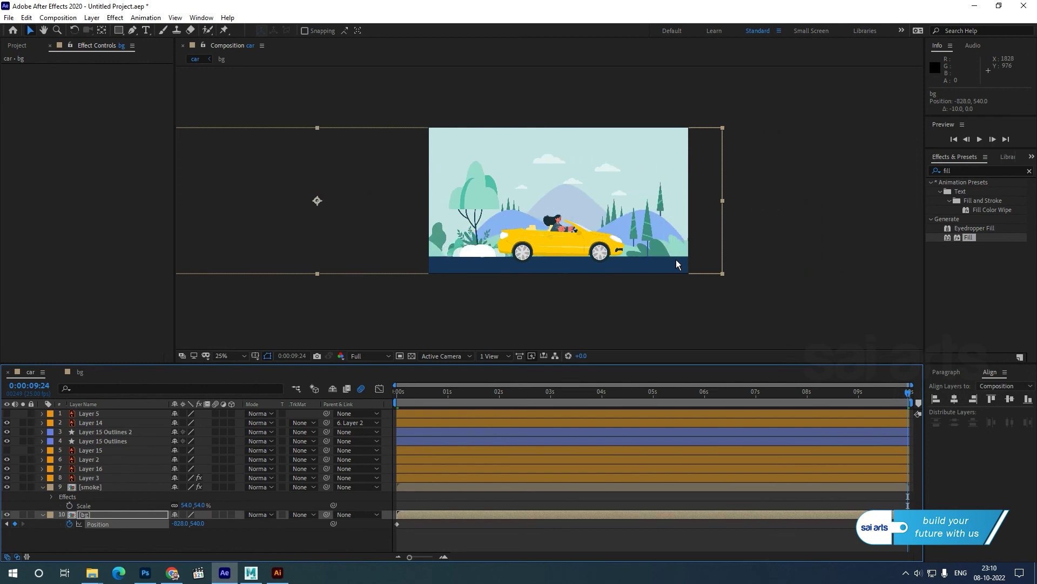
key("Home")
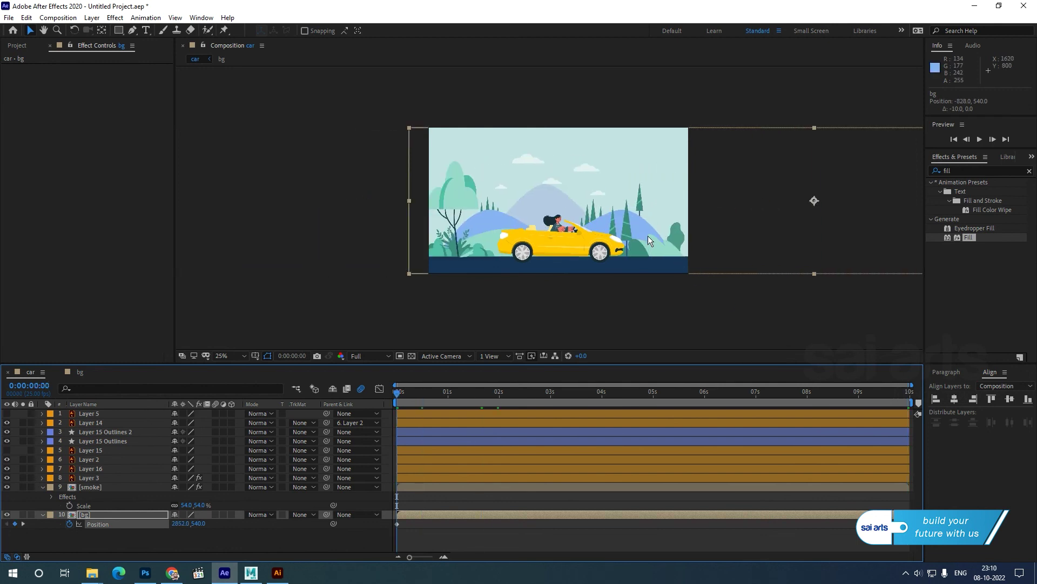
key("period")
key("space")
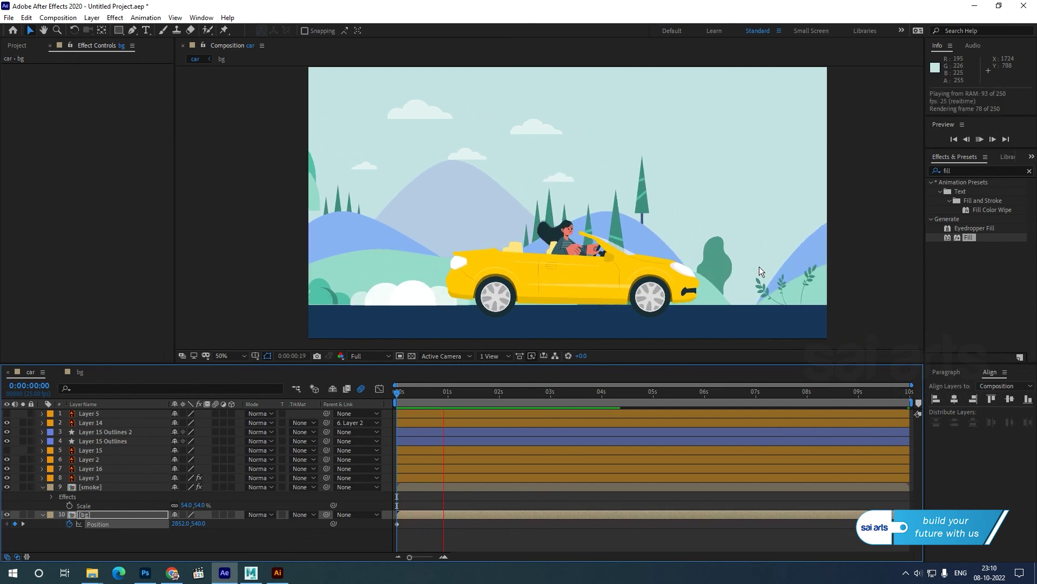